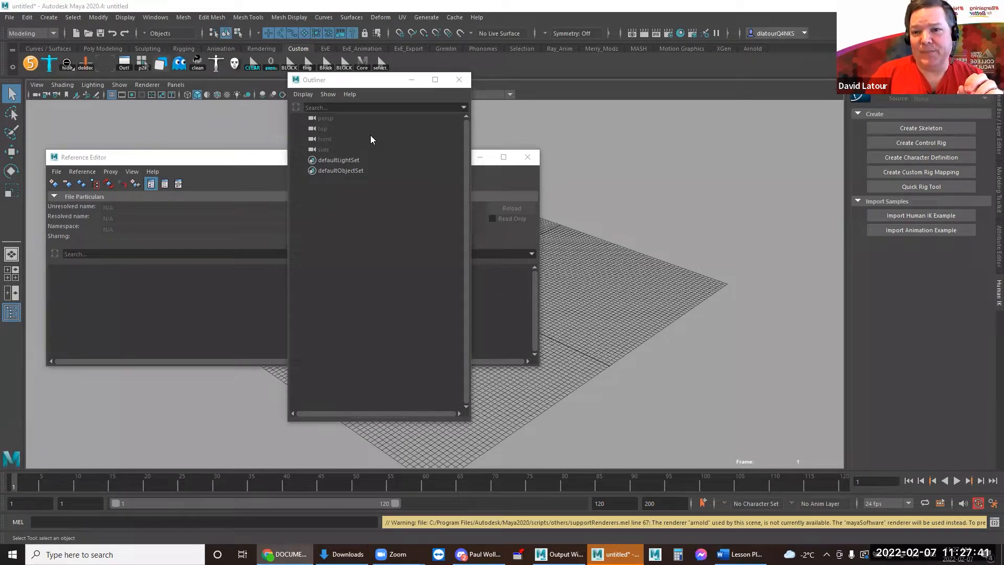
- Set the current project to the 02_Dropbox_Maya_Project folder, reached through the projects folder on drive C
{"action": "left_click", "coordinate": [9, 17]}
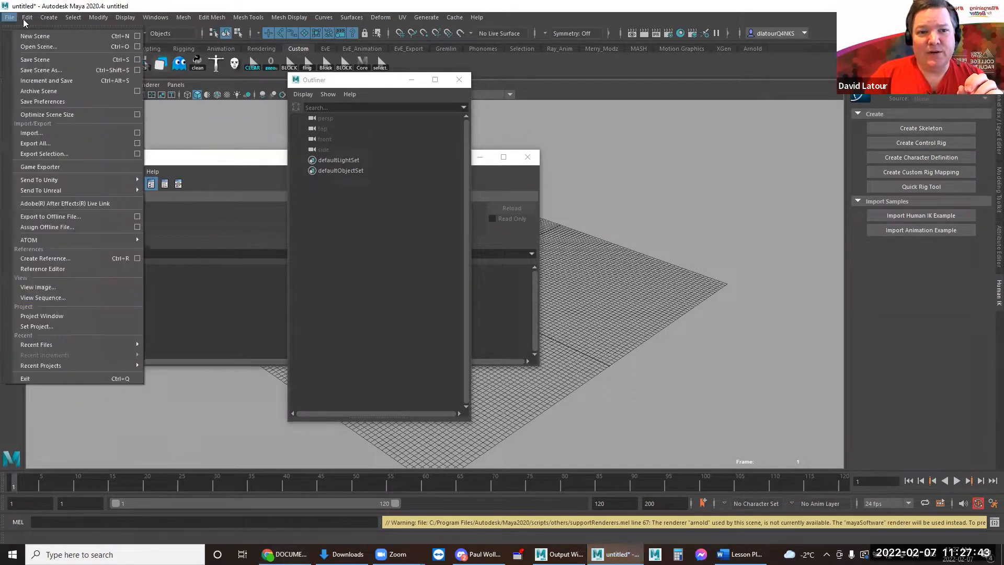
{"action": "left_click", "coordinate": [41, 320]}
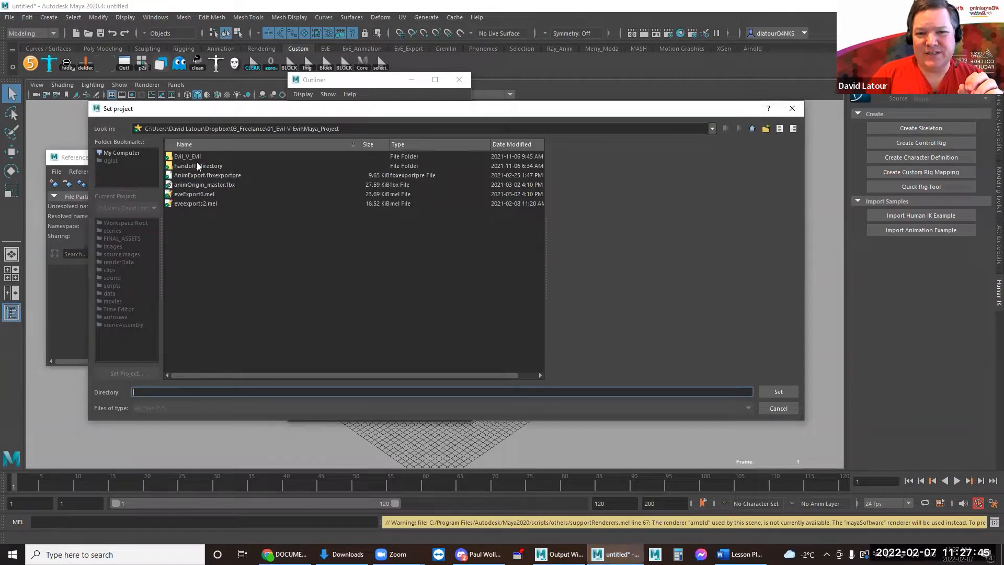
{"action": "left_click", "coordinate": [129, 157]}
{"action": "double_click", "coordinate": [173, 166]}
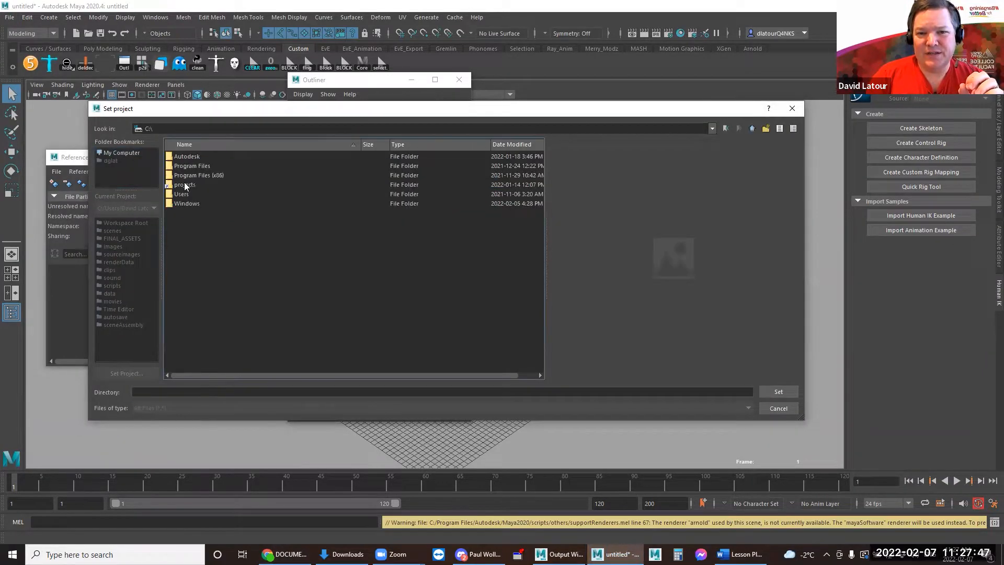
{"action": "left_click", "coordinate": [184, 185]}
{"action": "double_click", "coordinate": [184, 186]}
{"action": "left_click", "coordinate": [204, 159]}
{"action": "double_click", "coordinate": [204, 159]}
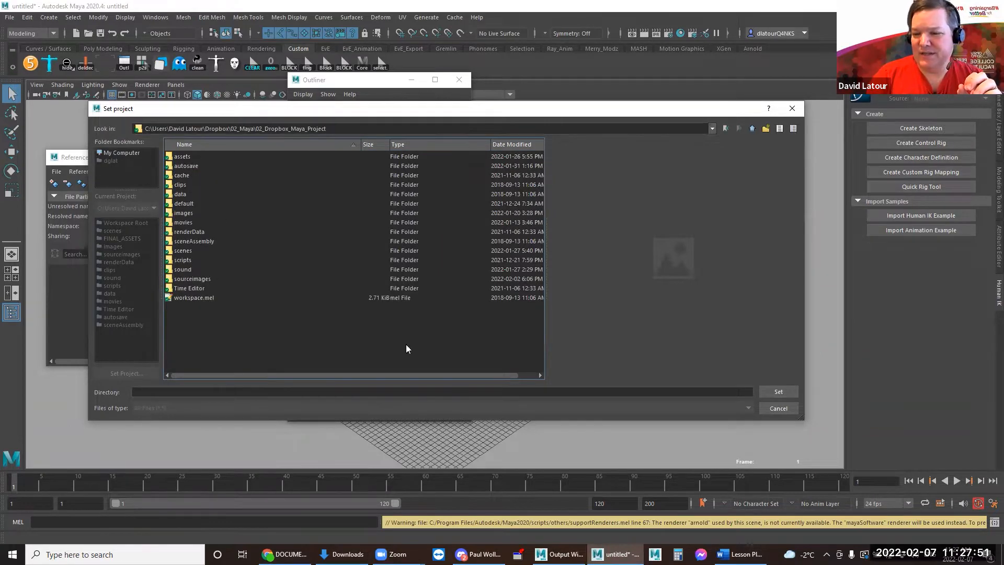
{"action": "left_click_drag", "start_coordinate": [406, 109], "coordinate": [183, 164]}
{"action": "left_click", "coordinate": [564, 467]}
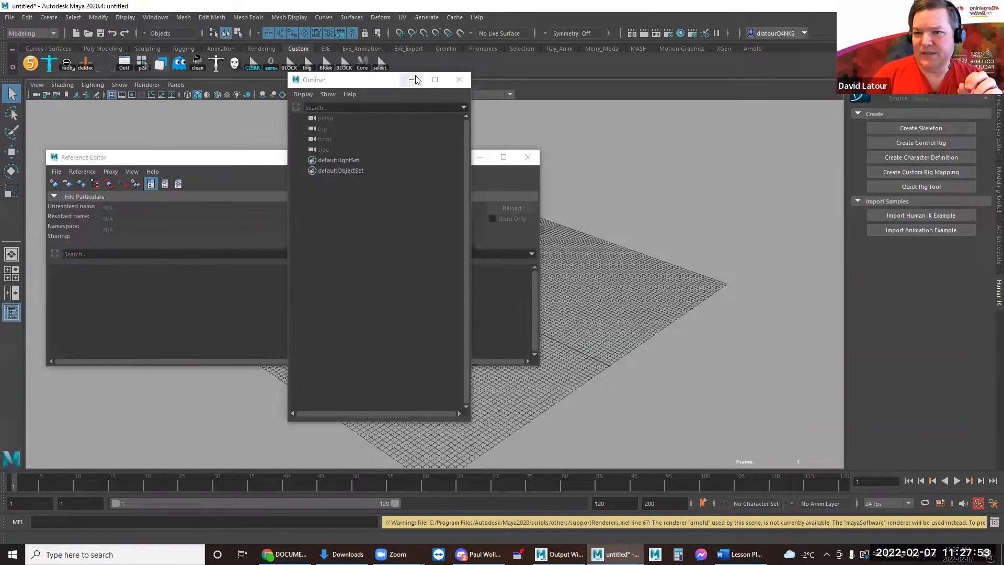
- Start a new empty scene, discarding the unsaved changes in the current one
{"action": "left_click", "coordinate": [10, 17]}
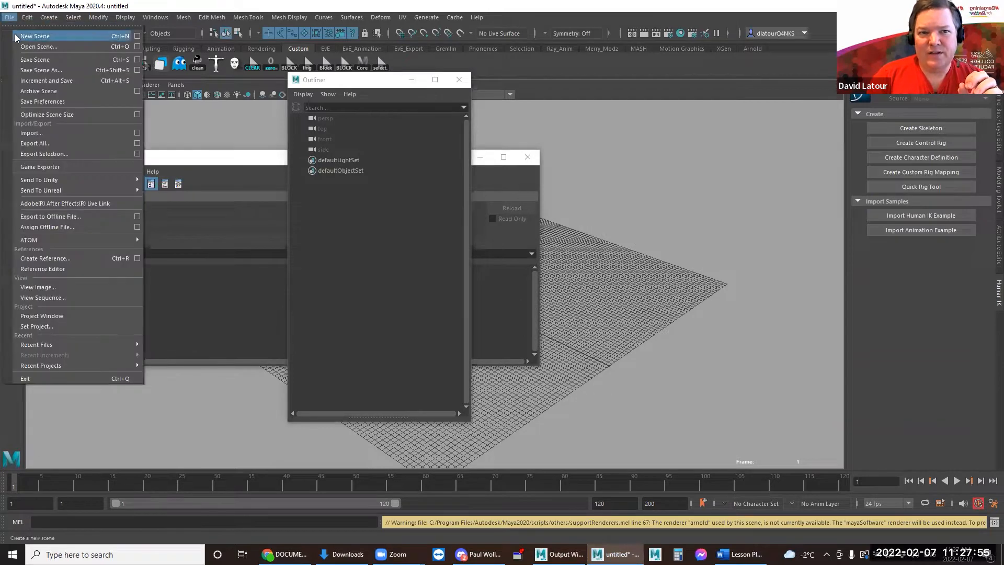
{"action": "left_click", "coordinate": [31, 35]}
{"action": "left_click", "coordinate": [502, 279]}
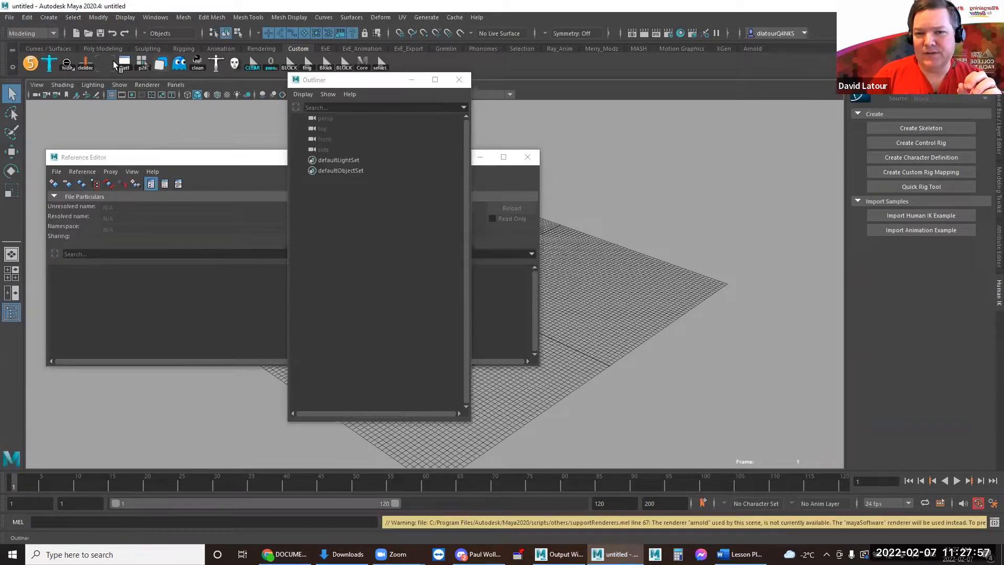
- Reference LegBall_AdvSkel_RIG_v1.1.ma from the project's assets folder through the Reference Editor, using the namespace string A
{"action": "left_click", "coordinate": [10, 19]}
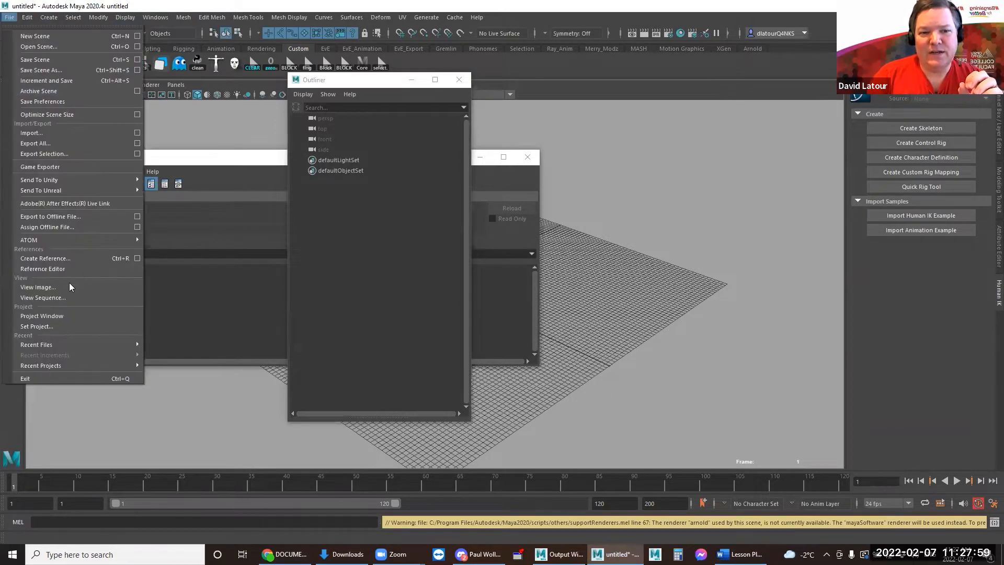
{"action": "left_click", "coordinate": [56, 269]}
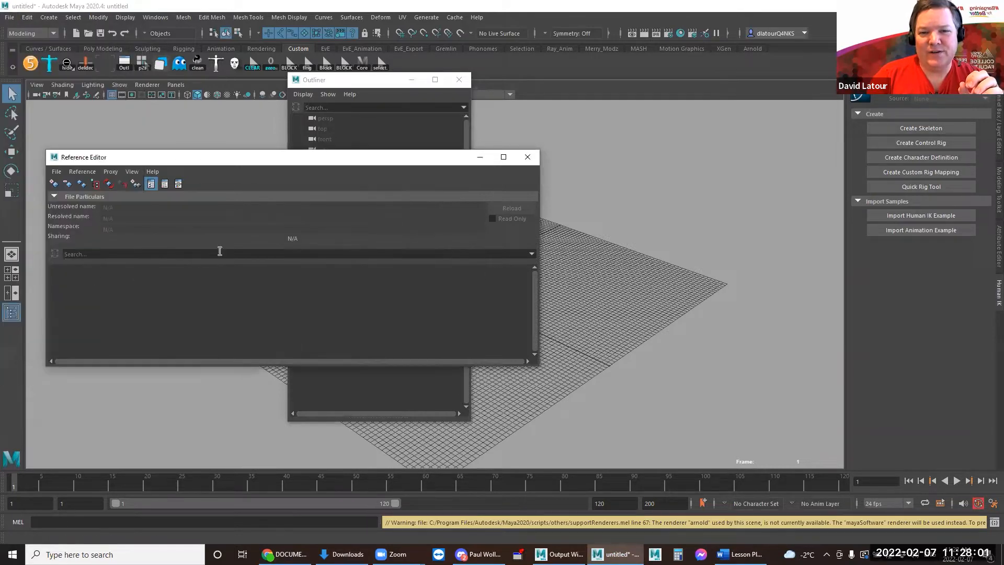
{"action": "left_click", "coordinate": [55, 184]}
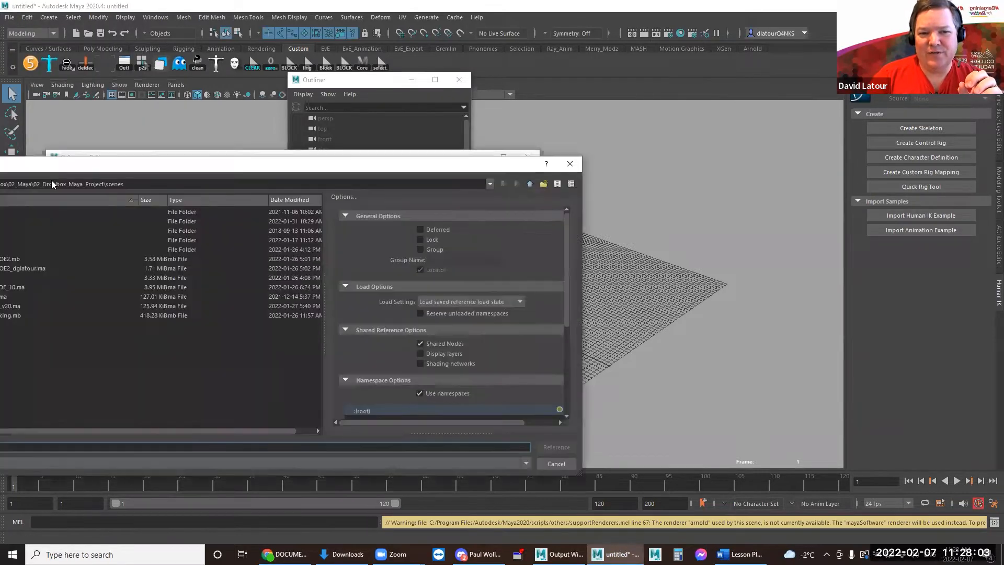
{"action": "scroll", "coordinate": [495, 244], "scroll_direction": "down", "scroll_amount": 2}
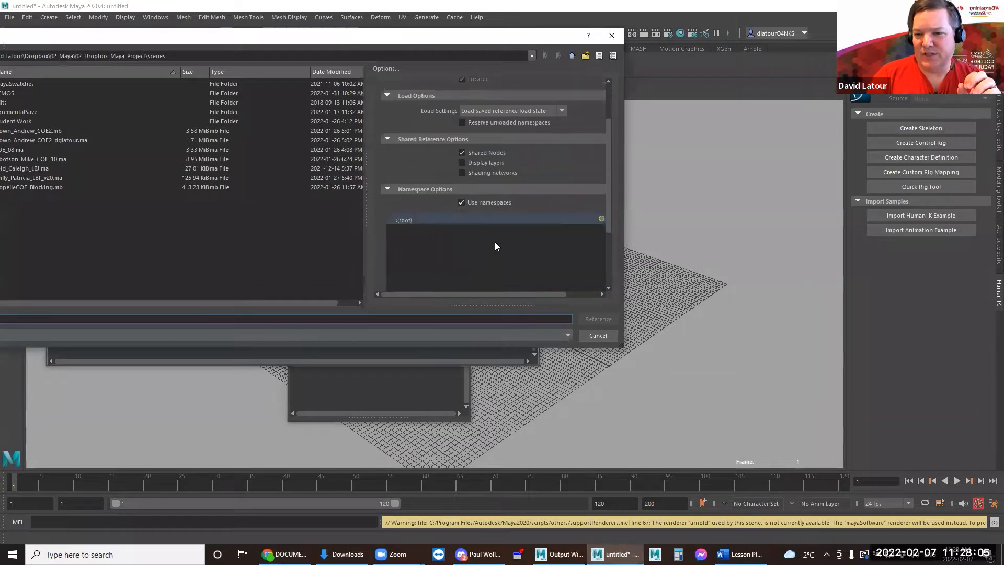
{"action": "scroll", "coordinate": [594, 209], "scroll_direction": "down", "scroll_amount": 3}
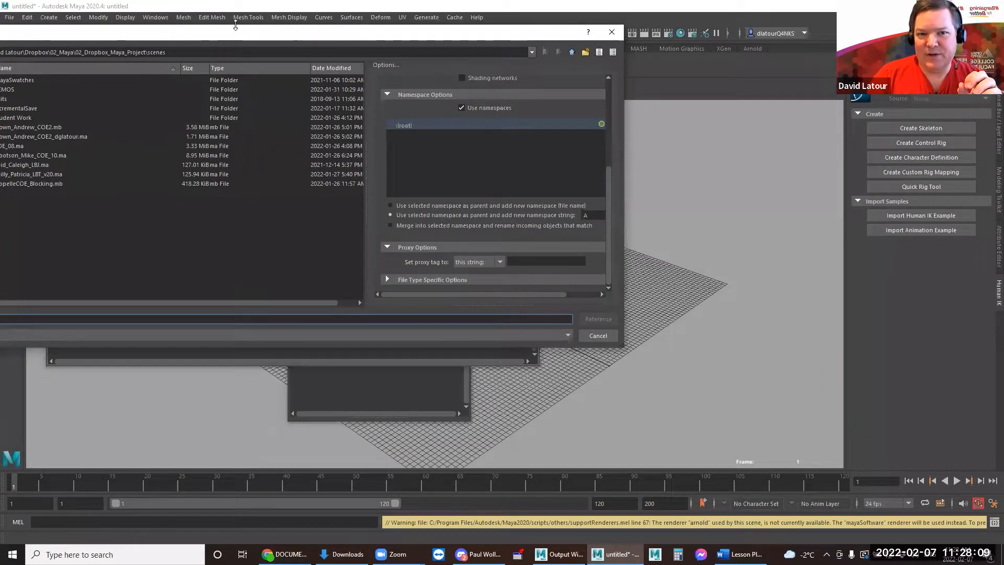
{"action": "left_click_drag", "start_coordinate": [226, 38], "coordinate": [414, 45]}
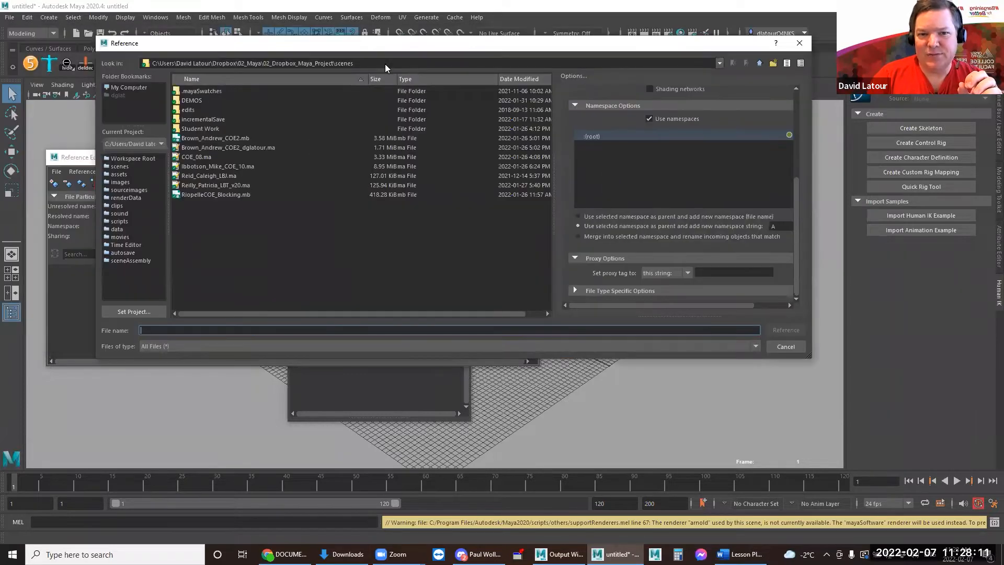
{"action": "left_click", "coordinate": [123, 175]}
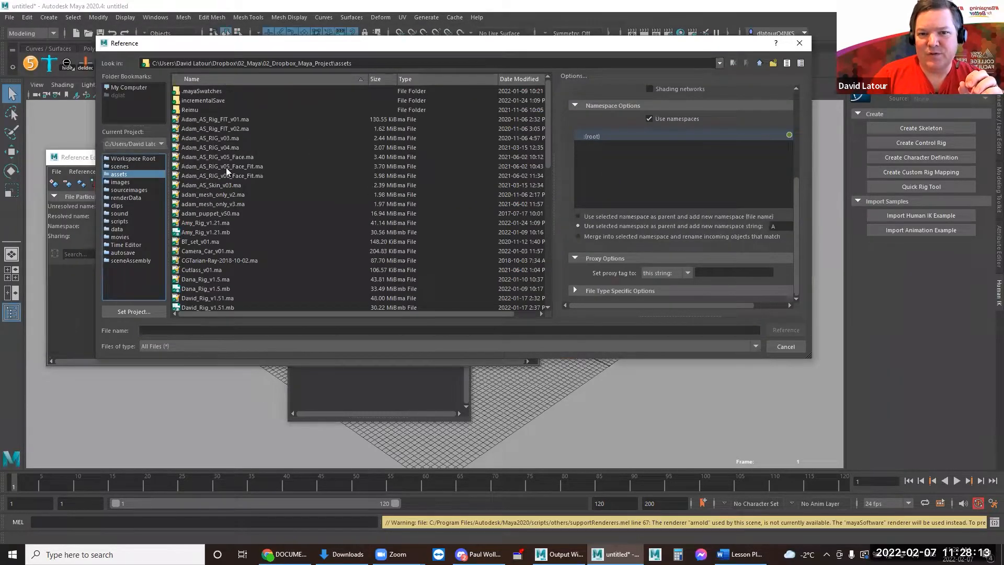
{"action": "scroll", "coordinate": [226, 183], "scroll_direction": "down", "scroll_amount": 4}
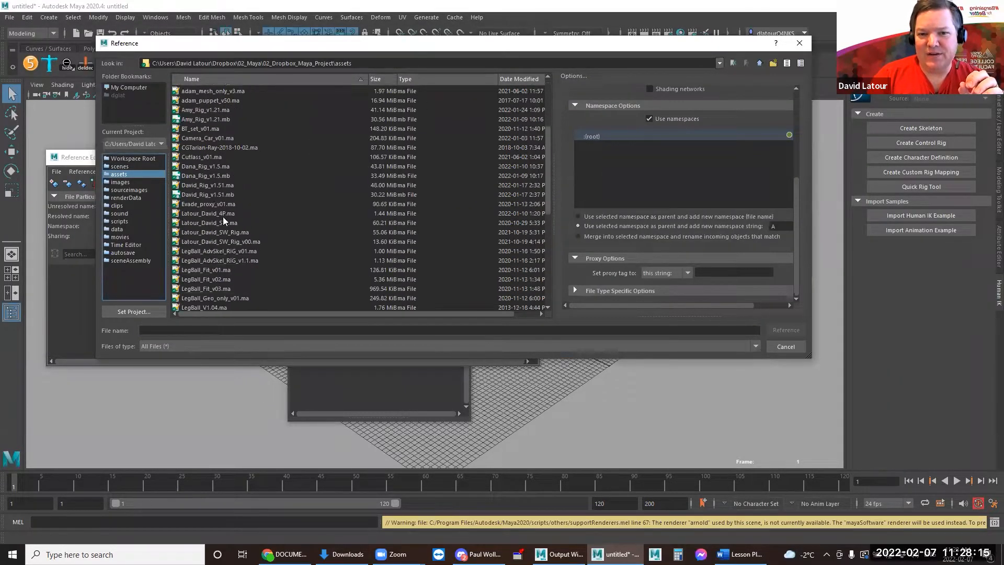
{"action": "left_click", "coordinate": [220, 234]}
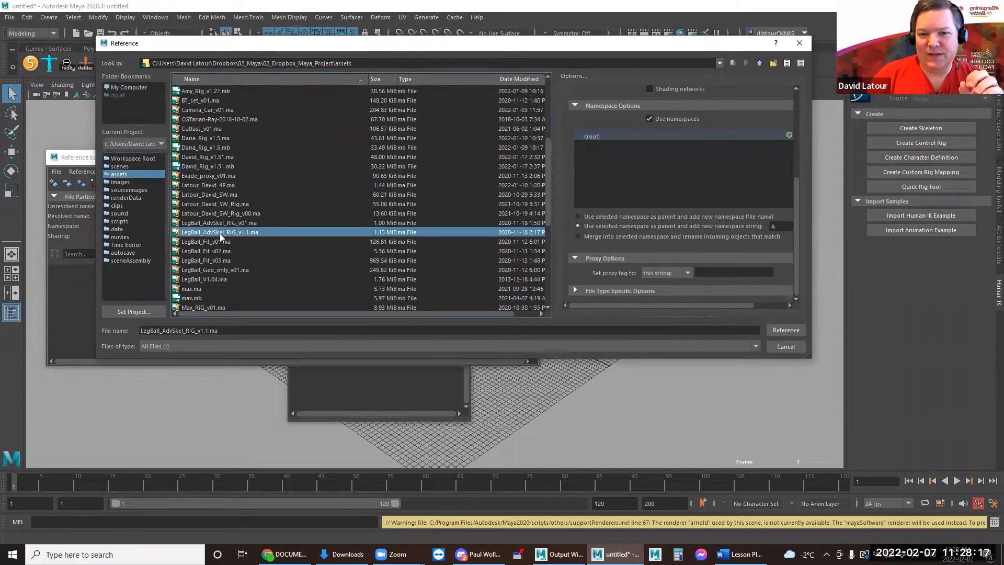
{"action": "left_click_drag", "start_coordinate": [506, 49], "coordinate": [257, 48]}
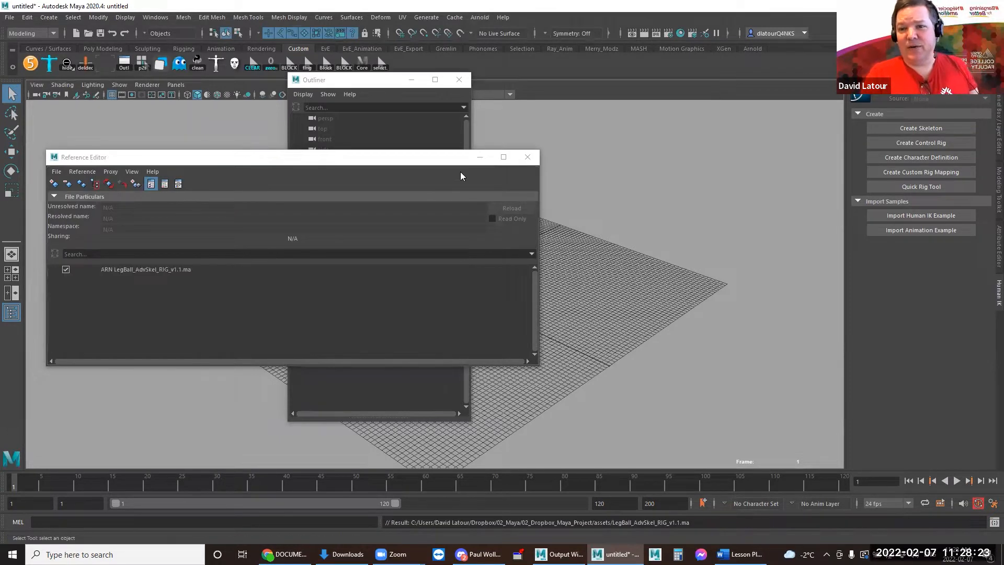
- Minimize the Outliner and Reference Editor, frame the ball-with-legs rig in the viewport, show it textured, and clear the selection
{"action": "left_click", "coordinate": [412, 80]}
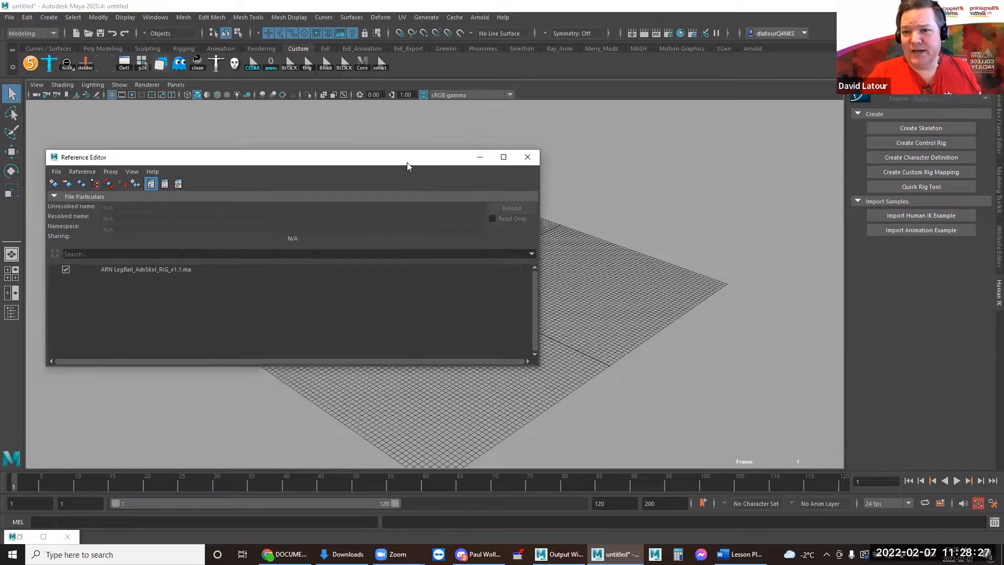
{"action": "left_click", "coordinate": [479, 157]}
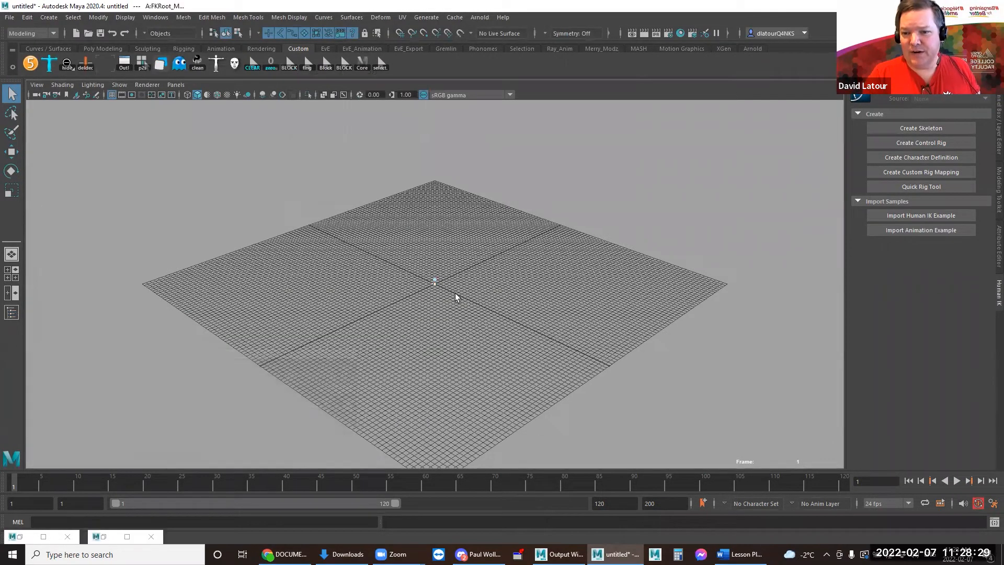
{"action": "key", "text": "f"}
{"action": "scroll", "coordinate": [507, 326], "scroll_direction": "down", "scroll_amount": 5}
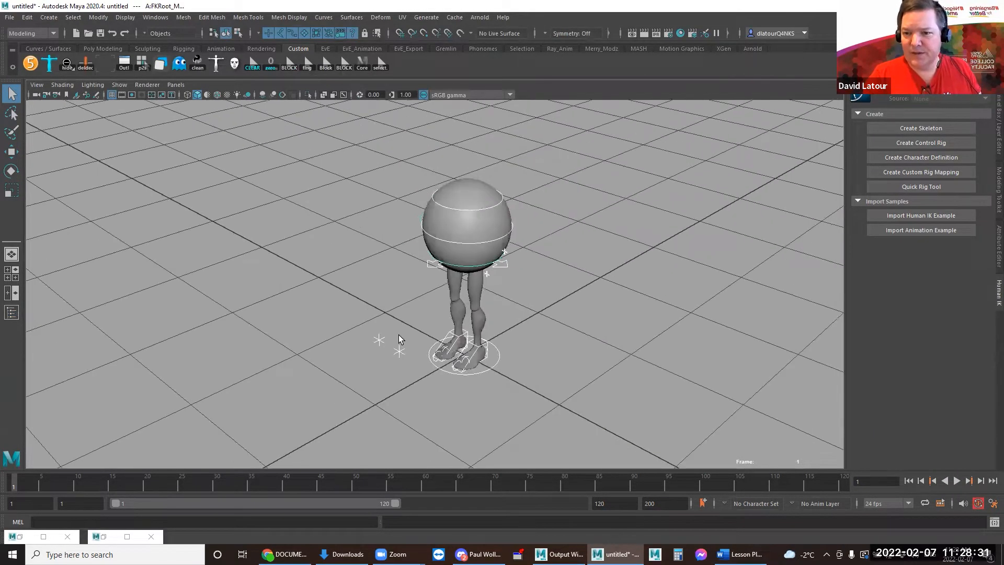
{"action": "left_click_drag", "start_coordinate": [479, 317], "coordinate": [547, 277], "text": "alt"}
{"action": "key", "text": "6"}
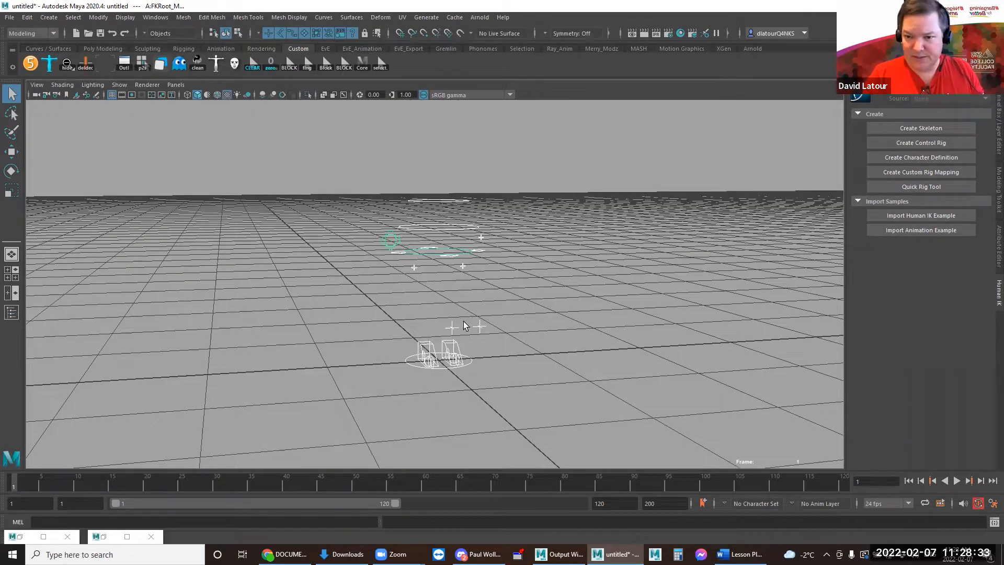
{"action": "left_click", "coordinate": [492, 301]}
{"action": "mouse_move", "coordinate": [492, 301]}
{"action": "middle_mouse_down", "text": "alt"}
{"action": "mouse_move", "coordinate": [367, 334]}
{"action": "mouse_move", "coordinate": [391, 336]}
{"action": "middle_mouse_up", "text": "alt"}
{"action": "right_click_drag", "start_coordinate": [391, 336], "coordinate": [408, 336], "text": "alt"}
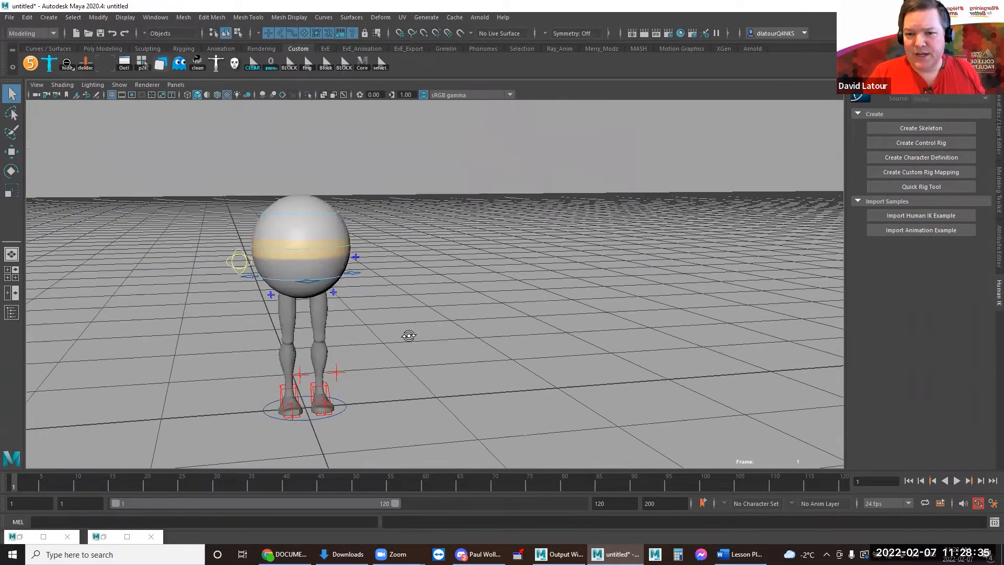
- Lower the ball body with its RootX_M control so that the knees bend, and undo the trial rotation
{"action": "left_click_drag", "start_coordinate": [329, 365], "coordinate": [381, 327], "text": "alt"}
{"action": "right_click_drag", "start_coordinate": [366, 320], "coordinate": [387, 316], "text": "alt"}
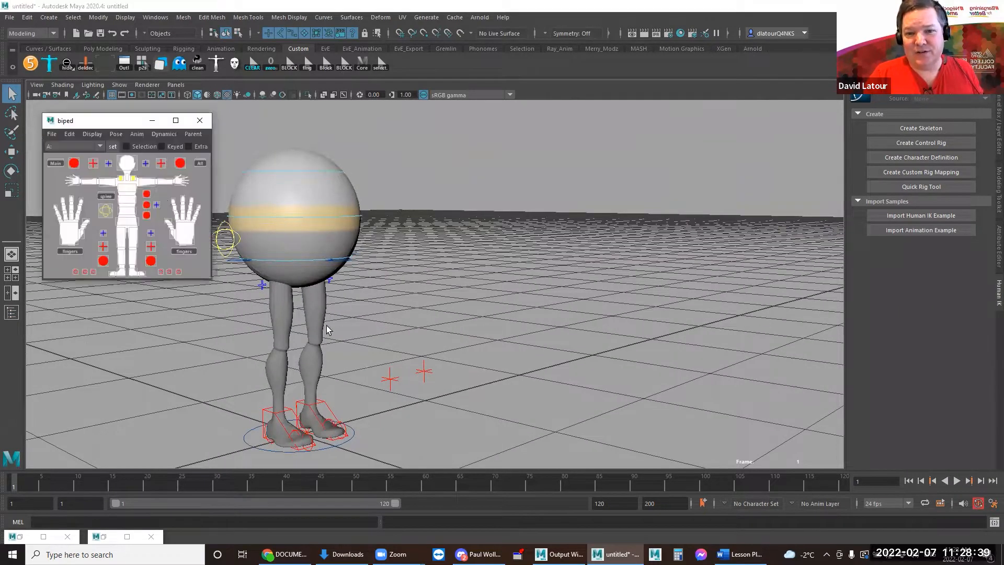
{"action": "left_click_drag", "start_coordinate": [379, 308], "coordinate": [437, 256], "text": "alt"}
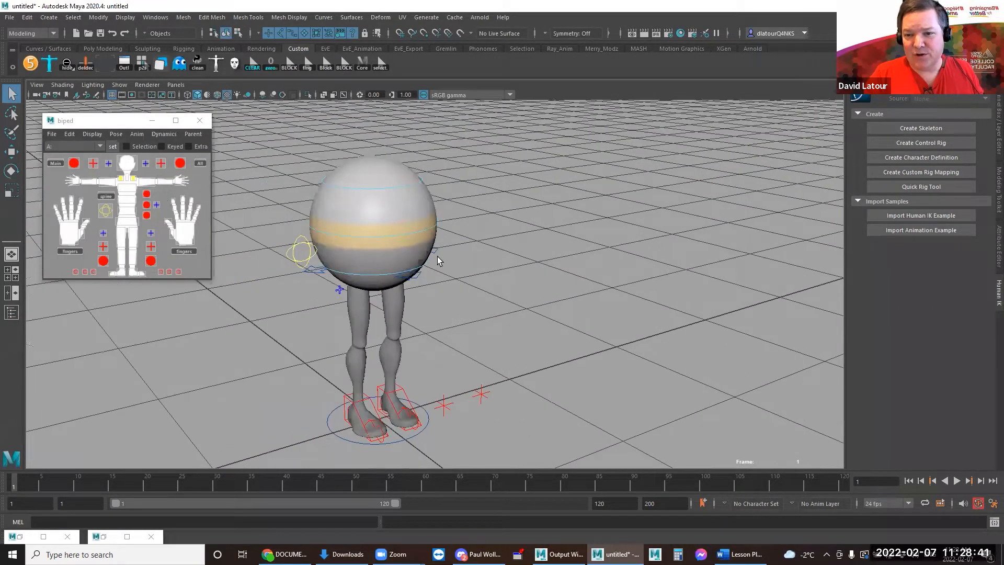
{"action": "left_click", "coordinate": [437, 259]}
{"action": "key", "text": "e"}
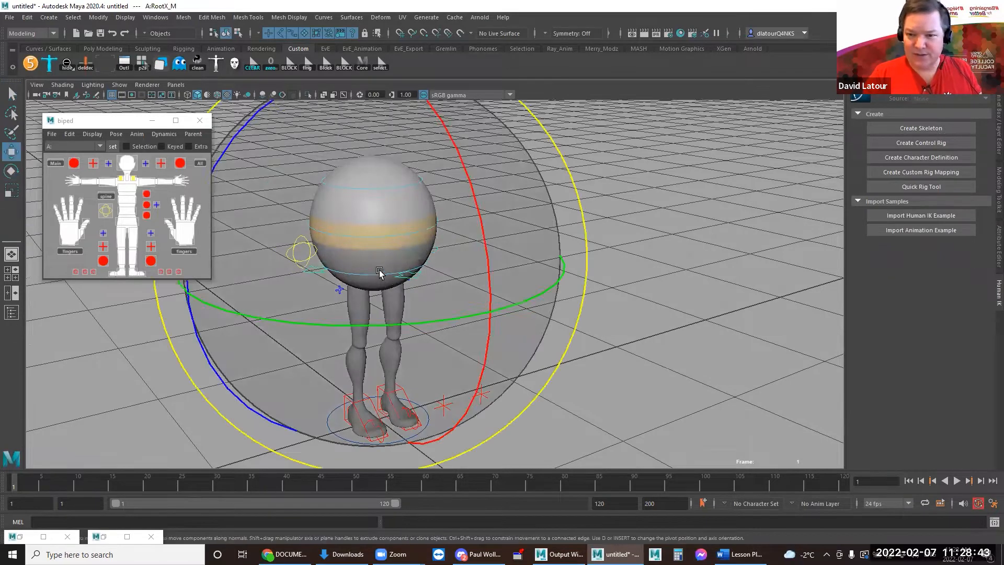
{"action": "key", "text": "w"}
{"action": "left_click_drag", "start_coordinate": [379, 265], "coordinate": [423, 285]}
{"action": "key", "text": "e"}
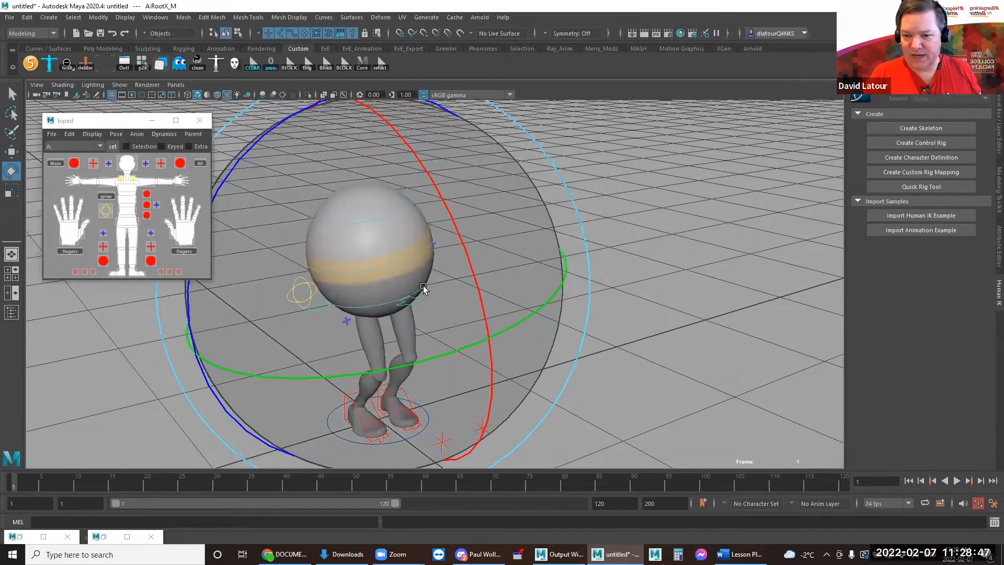
{"action": "key", "text": "ctrl+z"}
{"action": "left_click", "coordinate": [524, 381]}
- Move the left and right foot controls back behind the body, leaving the leg pole controls in place
{"action": "middle_click_drag", "start_coordinate": [446, 392], "coordinate": [408, 293], "text": "alt"}
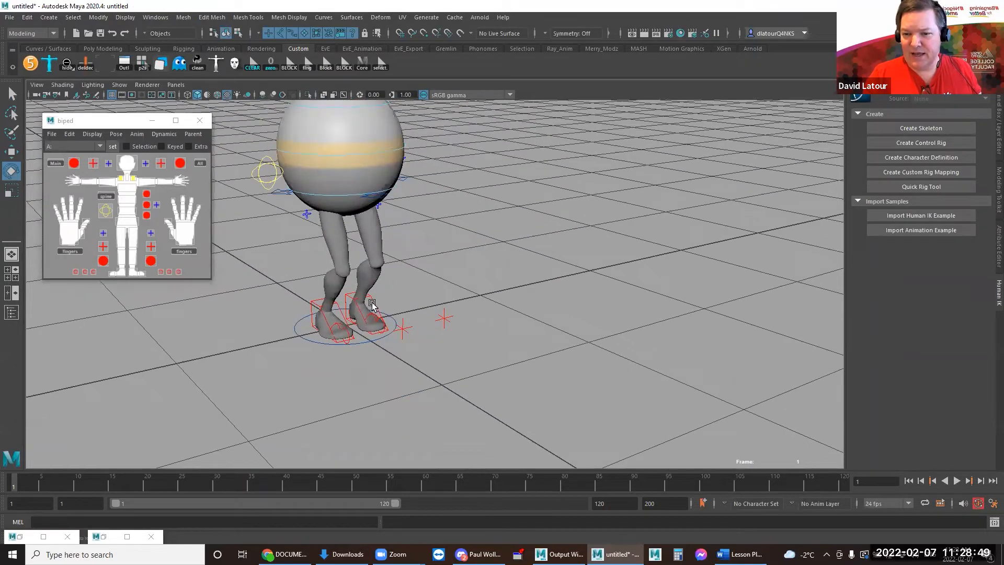
{"action": "left_click", "coordinate": [368, 305]}
{"action": "key", "text": "w"}
{"action": "left_click_drag", "start_coordinate": [368, 306], "coordinate": [355, 279]}
{"action": "left_click", "coordinate": [312, 304]}
{"action": "left_click_drag", "start_coordinate": [322, 309], "coordinate": [295, 307]}
{"action": "left_click", "coordinate": [422, 342]}
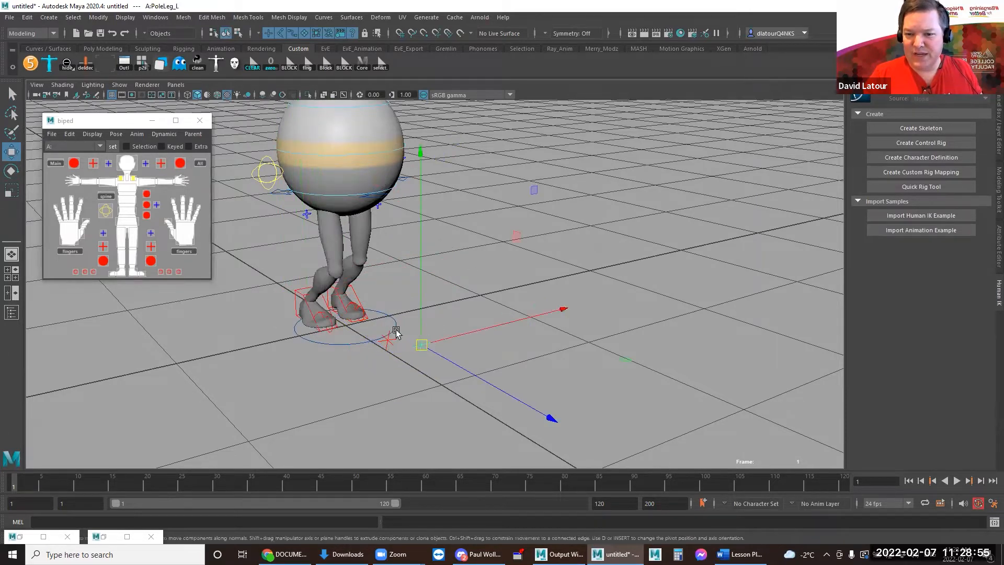
{"action": "left_click", "coordinate": [389, 339]}
{"action": "left_click", "coordinate": [428, 287]}
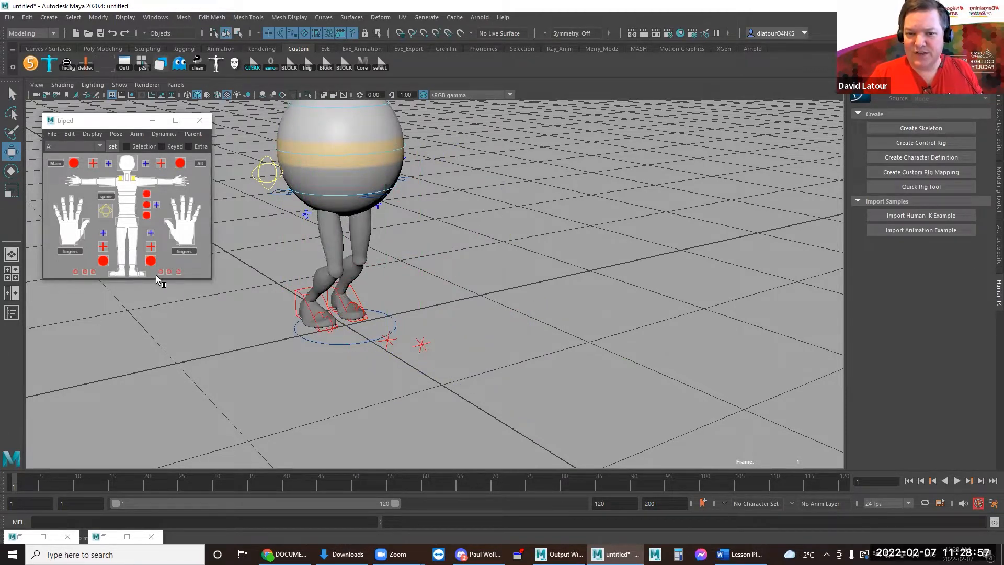
- Raise both heels by rotating the left and right RollToes controls, chosen from the biped picker
{"action": "left_click", "coordinate": [161, 272]}
{"action": "left_click", "coordinate": [169, 271]}
{"action": "mouse_move", "coordinate": [340, 312]}
{"action": "left_mouse_down", "text": "alt"}
{"action": "mouse_move", "coordinate": [392, 311]}
{"action": "mouse_move", "coordinate": [400, 297]}
{"action": "mouse_move", "coordinate": [419, 306]}
{"action": "left_mouse_up", "text": "alt"}
{"action": "key", "text": "e"}
{"action": "mouse_move", "coordinate": [491, 215]}
{"action": "left_mouse_down"}
{"action": "mouse_move", "coordinate": [522, 274]}
{"action": "mouse_move", "coordinate": [444, 204]}
{"action": "mouse_move", "coordinate": [488, 291]}
{"action": "mouse_move", "coordinate": [456, 248]}
{"action": "left_mouse_up"}
{"action": "left_click", "coordinate": [85, 272]}
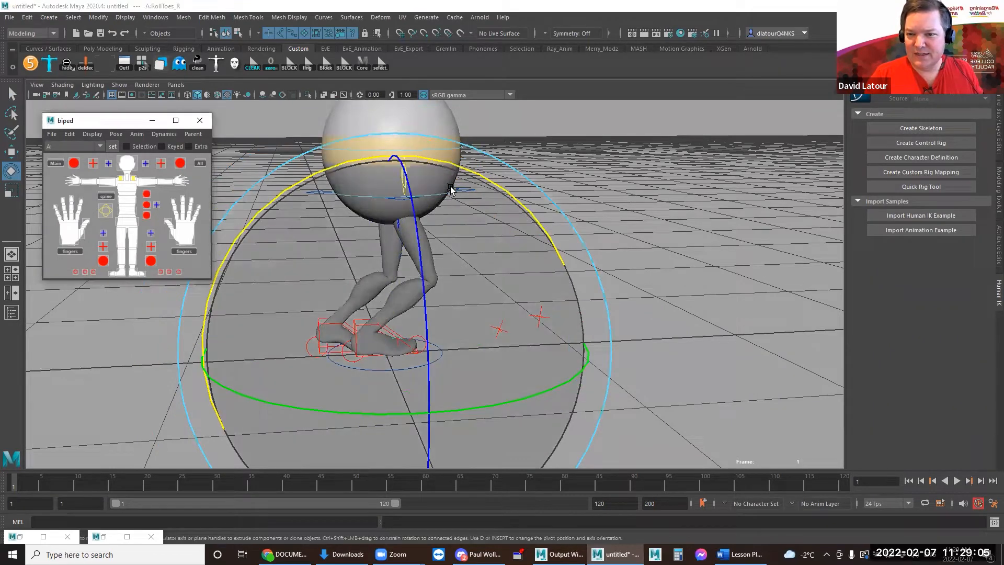
{"action": "left_click_drag", "start_coordinate": [471, 173], "coordinate": [534, 249]}
{"action": "left_click_drag", "start_coordinate": [513, 267], "coordinate": [542, 157], "text": "alt"}
{"action": "left_click", "coordinate": [545, 161]}
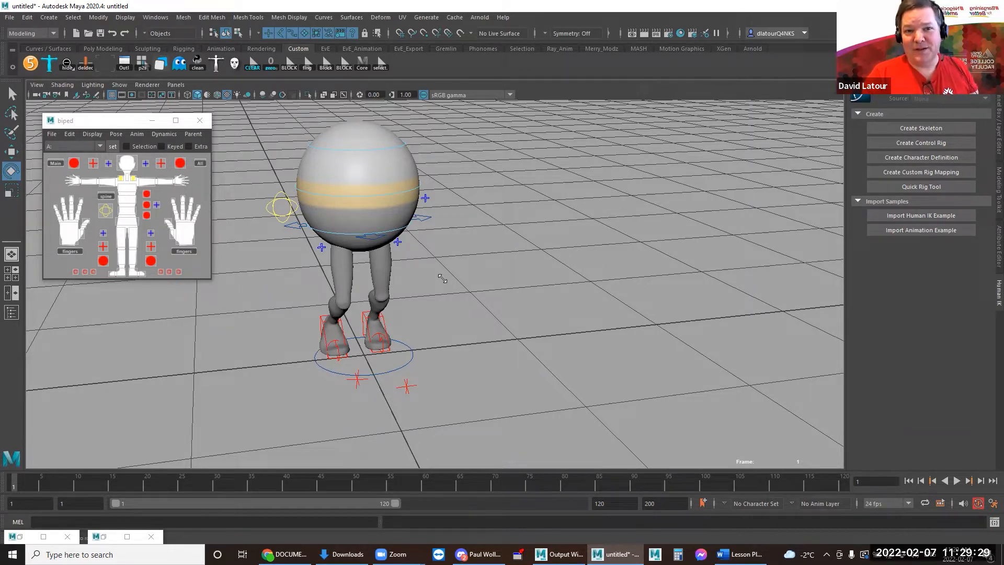
- Try moving the whole rig along the Z axis with the Main control from the biped picker, and undo the move
{"action": "left_click", "coordinate": [414, 352]}
{"action": "left_click_drag", "start_coordinate": [475, 355], "coordinate": [552, 180], "text": "alt"}
{"action": "left_click", "coordinate": [551, 179]}
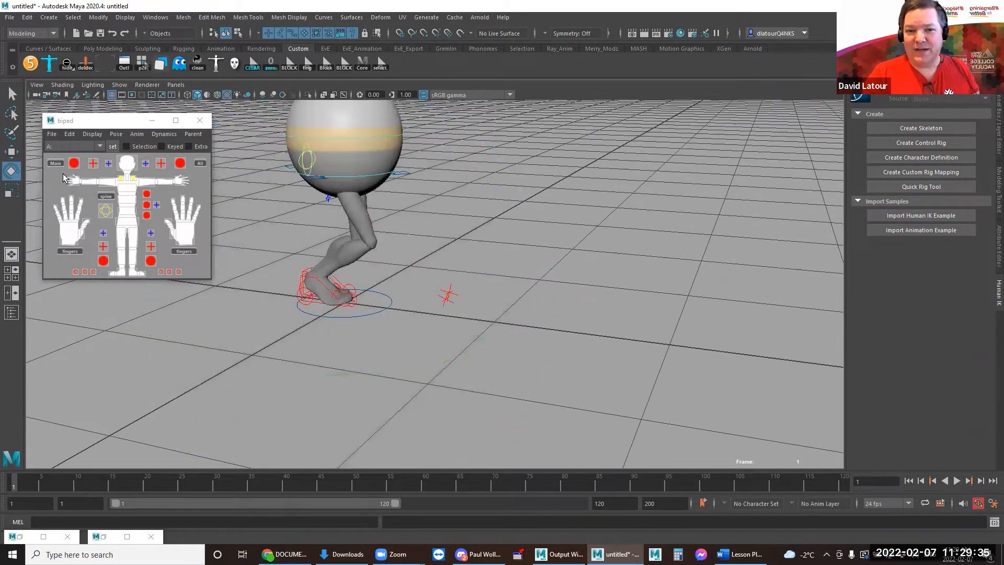
{"action": "left_click", "coordinate": [55, 162]}
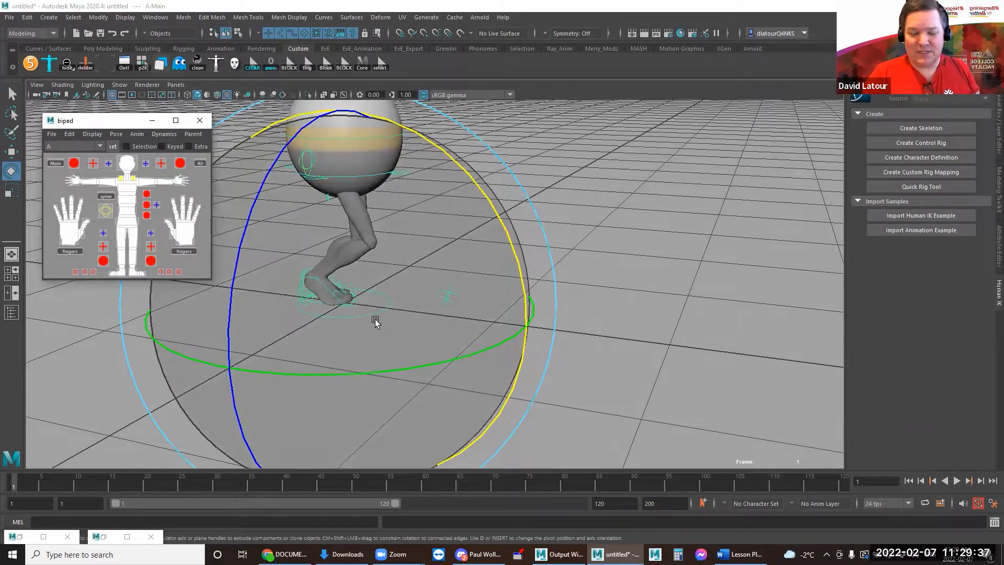
{"action": "key", "text": "w"}
{"action": "mouse_move", "coordinate": [368, 306]}
{"action": "left_mouse_down"}
{"action": "mouse_move", "coordinate": [556, 340]}
{"action": "mouse_move", "coordinate": [415, 331]}
{"action": "mouse_move", "coordinate": [362, 307]}
{"action": "left_mouse_up"}
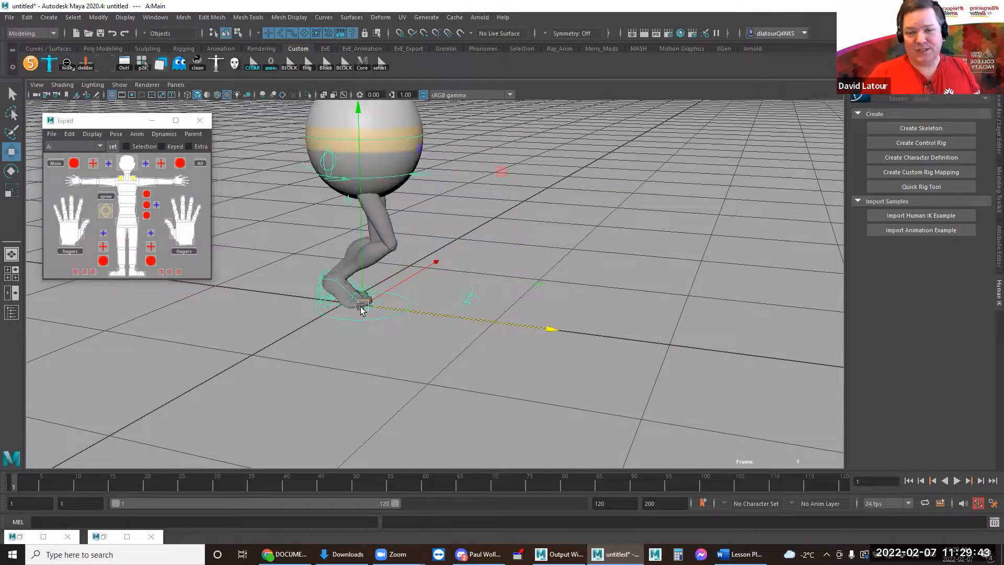
{"action": "key", "text": "ctrl+z"}
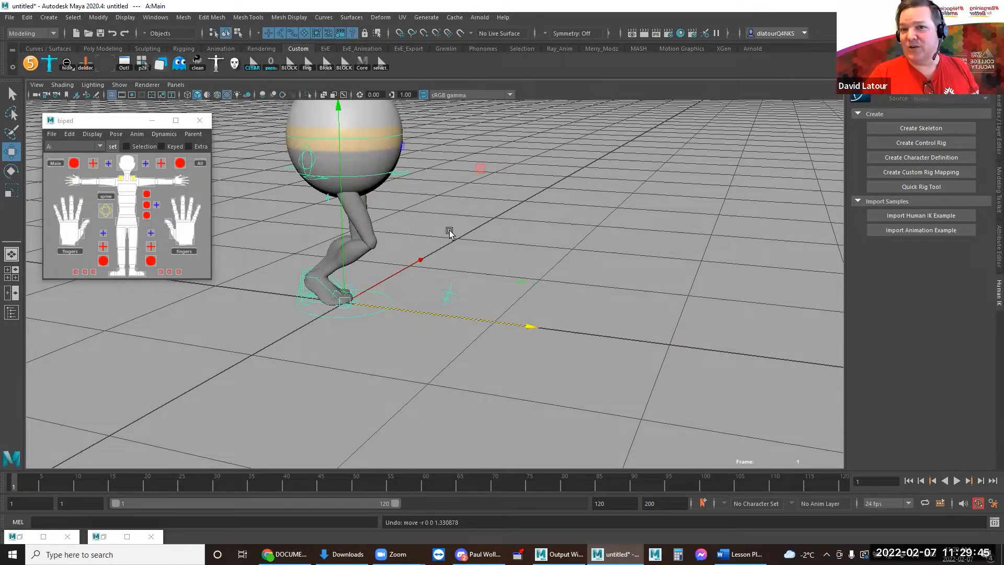
- Try moving both foot controls and then the ball body forward along the Z axis, and undo the moves
{"action": "left_click", "coordinate": [398, 251]}
{"action": "left_click", "coordinate": [304, 276]}
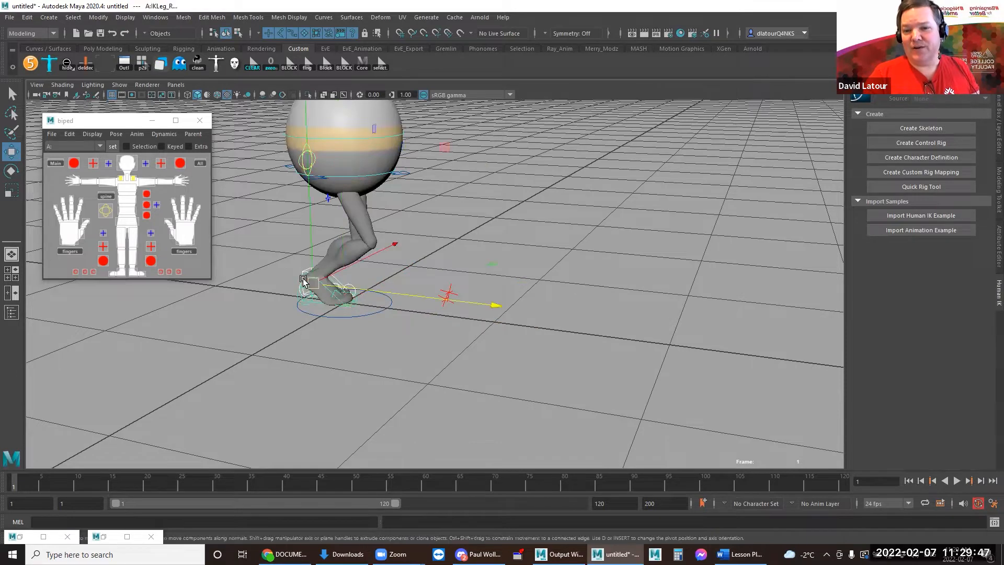
{"action": "left_click_drag", "start_coordinate": [337, 287], "coordinate": [452, 298]}
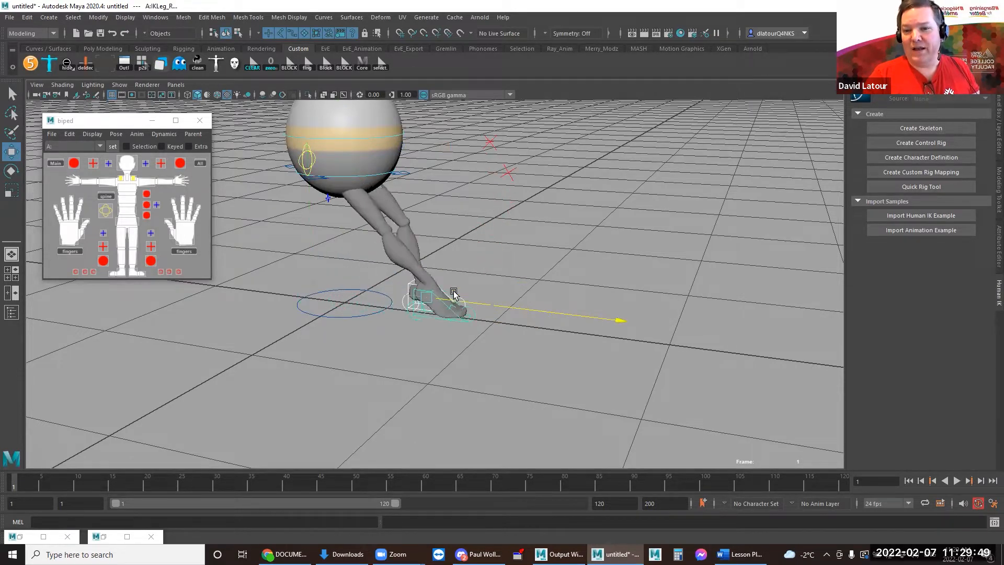
{"action": "left_click", "coordinate": [399, 173]}
{"action": "left_click_drag", "start_coordinate": [399, 173], "coordinate": [536, 194]}
{"action": "key", "text": "ctrl+z"}
{"action": "key", "text": "ctrl+z"}
{"action": "key", "text": "ctrl+z"}
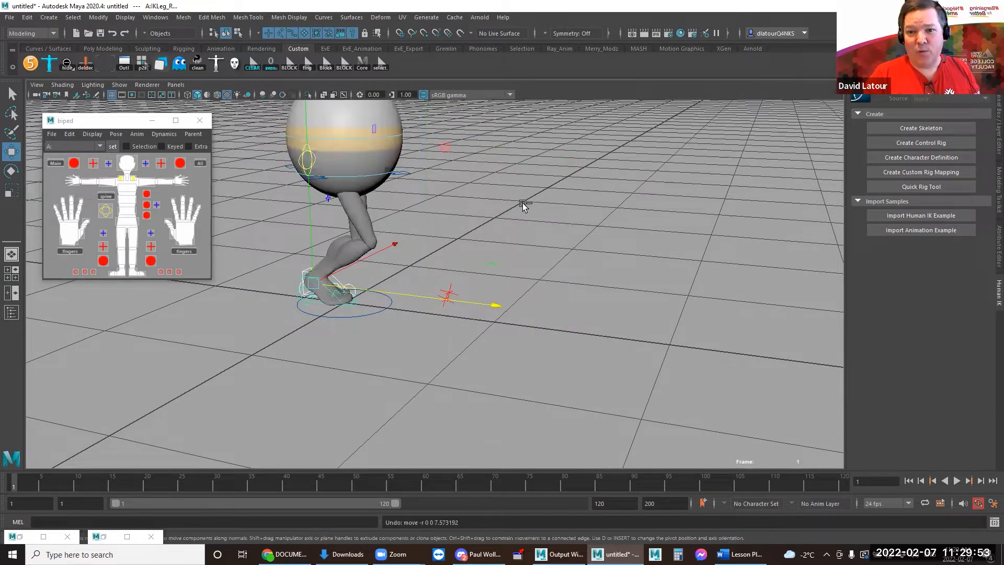
{"action": "left_click", "coordinate": [523, 206]}
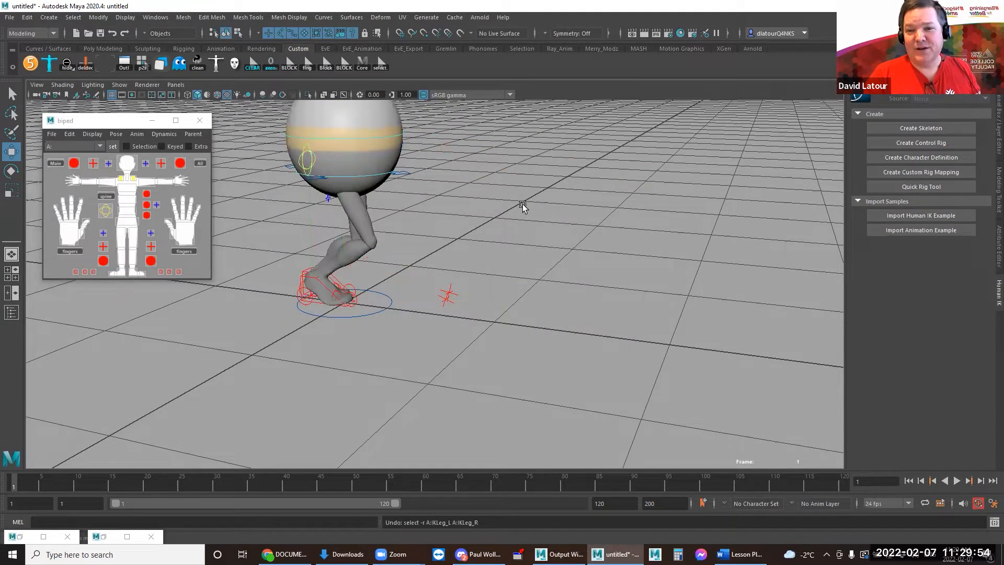
- Try moving the ball body with the FKRoot_M control and compare it with RootX_M, undoing the RootX_M move
{"action": "left_click", "coordinate": [356, 176]}
{"action": "left_click_drag", "start_coordinate": [356, 177], "coordinate": [450, 215]}
{"action": "left_click", "coordinate": [303, 166]}
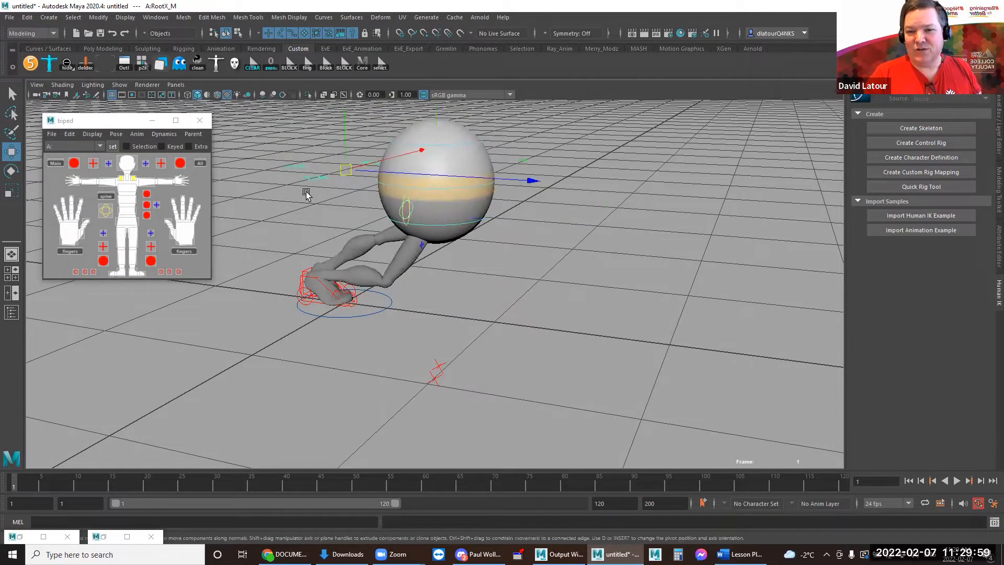
{"action": "left_click", "coordinate": [434, 213]}
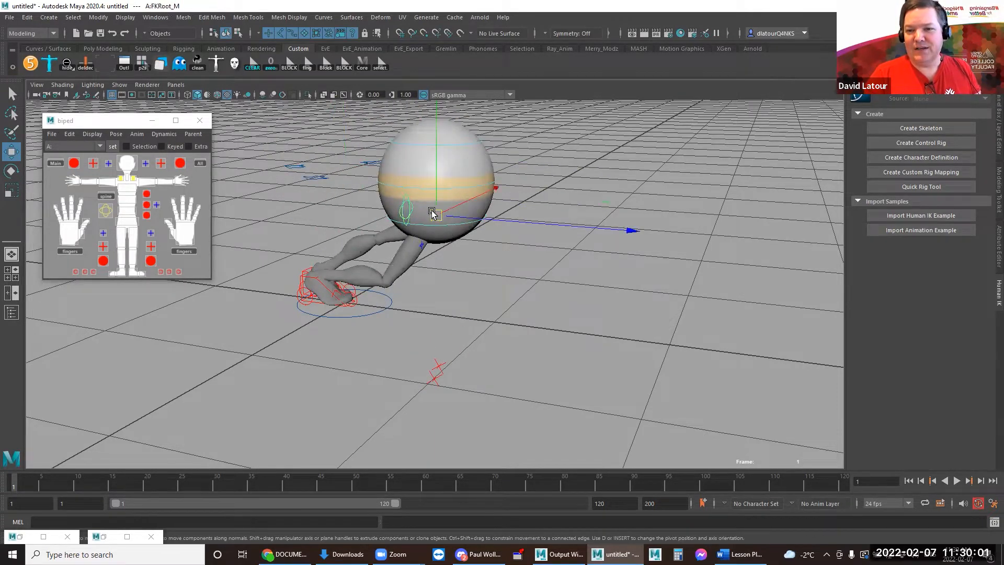
{"action": "left_click_drag", "start_coordinate": [432, 213], "coordinate": [359, 184]}
{"action": "left_click", "coordinate": [304, 178]}
{"action": "key", "text": "ctrl+z"}
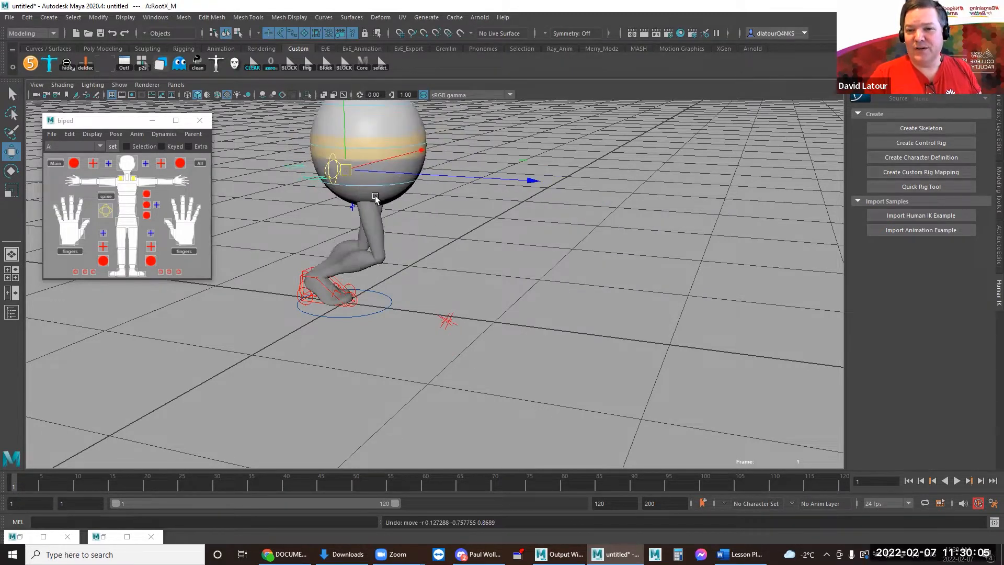
{"action": "key", "text": "ctrl+z"}
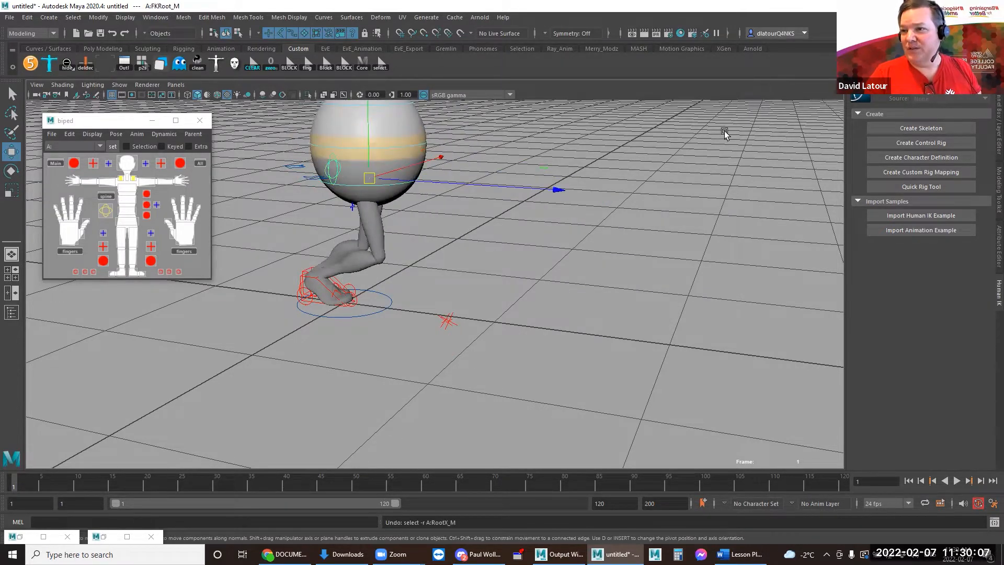
- Reset Translate X, Y and Z of the FKRoot_M control to 0 in the channel values
{"action": "left_click", "coordinate": [997, 125]}
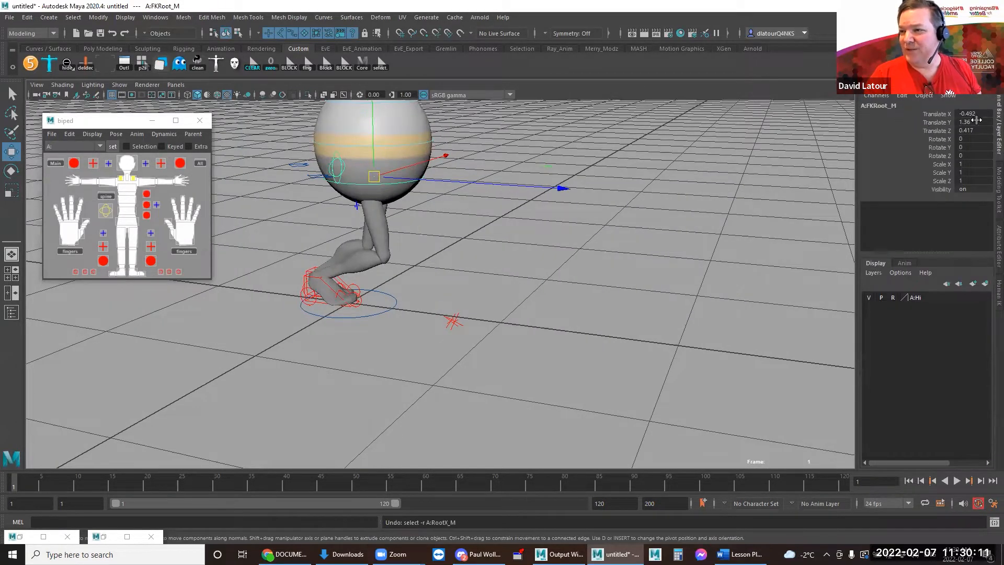
{"action": "left_click_drag", "start_coordinate": [965, 114], "coordinate": [964, 126]}
{"action": "type", "text": "0"}
{"action": "key", "text": "Return"}
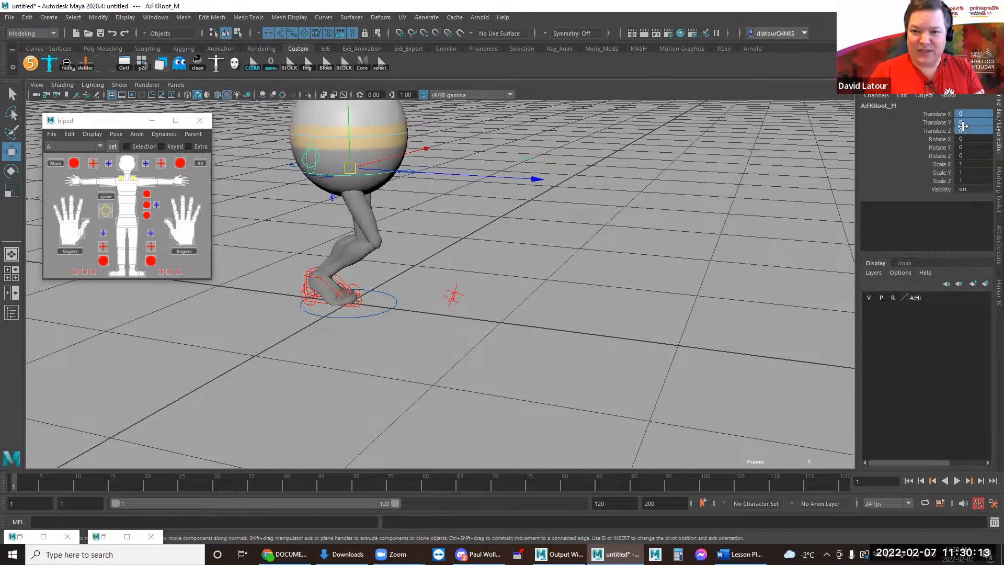
- Try rotating the FKChest_M and FKSpine1_M controls to deform the ball, undo the changes and clear the selection
{"action": "left_click_drag", "start_coordinate": [434, 230], "coordinate": [319, 240], "text": "alt"}
{"action": "middle_click_drag", "start_coordinate": [319, 240], "coordinate": [303, 352], "text": "alt"}
{"action": "left_click_drag", "start_coordinate": [440, 358], "coordinate": [466, 351], "text": "alt"}
{"action": "scroll", "coordinate": [467, 352], "scroll_direction": "up", "scroll_amount": 3}
{"action": "middle_click_drag", "start_coordinate": [473, 262], "coordinate": [530, 276], "text": "alt"}
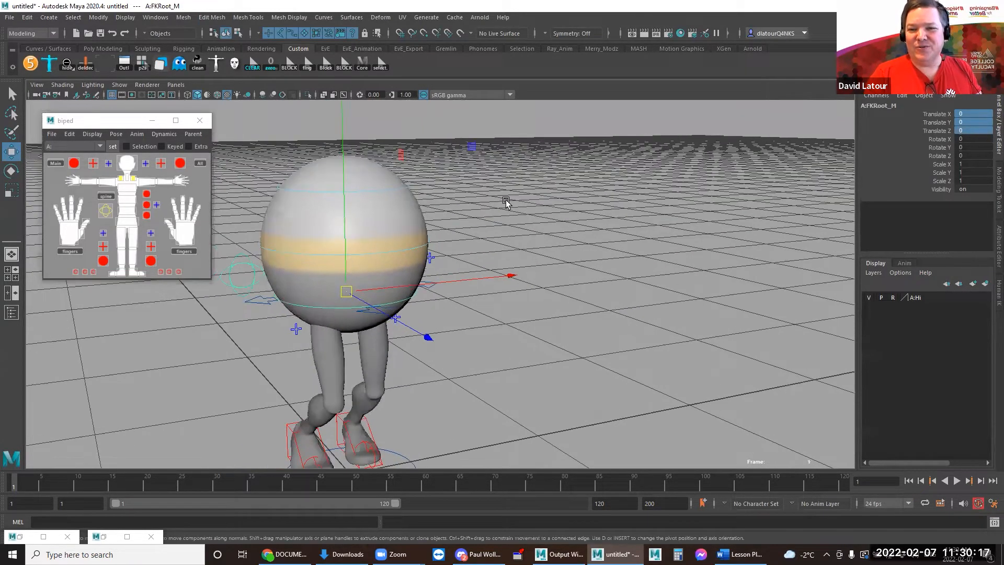
{"action": "left_click", "coordinate": [506, 202]}
{"action": "left_click", "coordinate": [399, 190]}
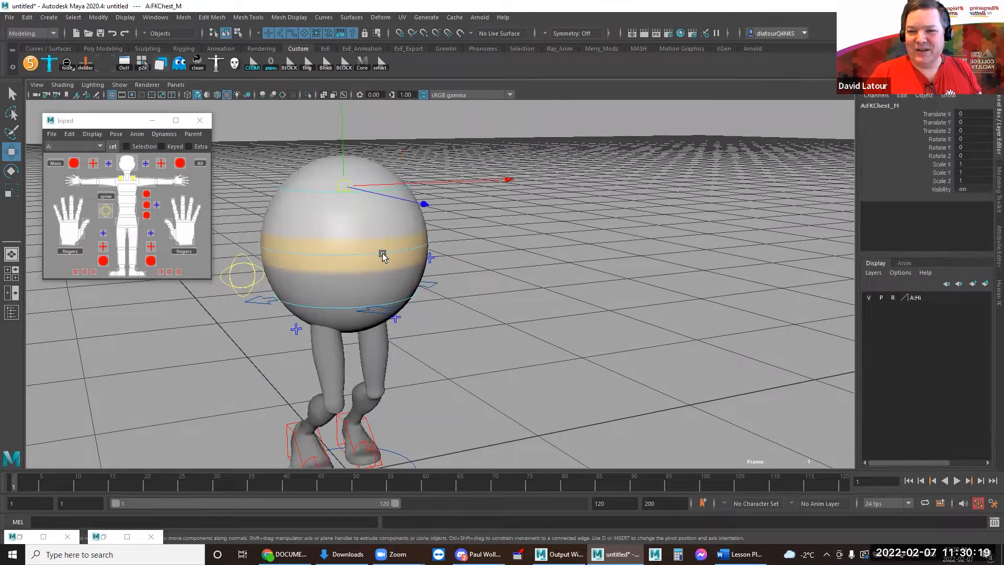
{"action": "left_click_drag", "start_coordinate": [293, 210], "coordinate": [335, 204]}
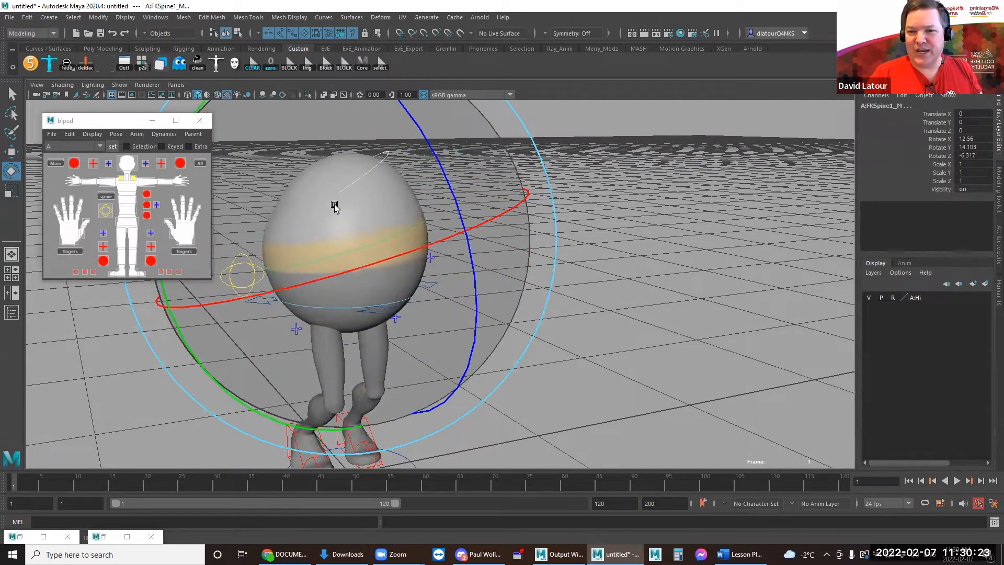
{"action": "key", "text": "w"}
{"action": "middle_click_drag", "start_coordinate": [344, 197], "coordinate": [359, 216]}
{"action": "key", "text": "ctrl+z"}
{"action": "key", "text": "ctrl+z"}
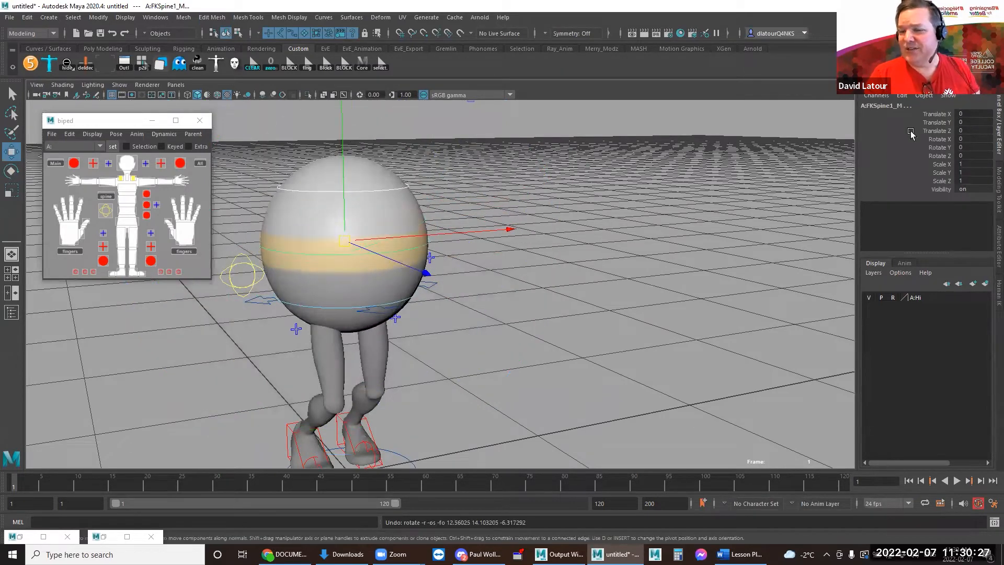
{"action": "left_click", "coordinate": [497, 193]}
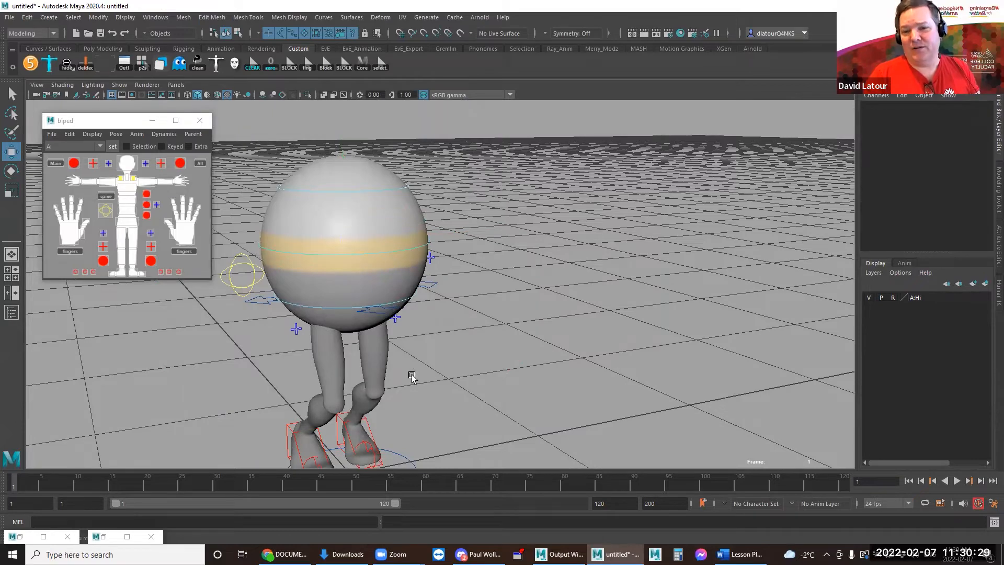
- Lower the ball body with RootX_M to about Translate X -0.39, Y -2.33 and Z 0.65
{"action": "left_click_drag", "start_coordinate": [408, 375], "coordinate": [450, 340], "text": "alt"}
{"action": "left_click", "coordinate": [437, 253]}
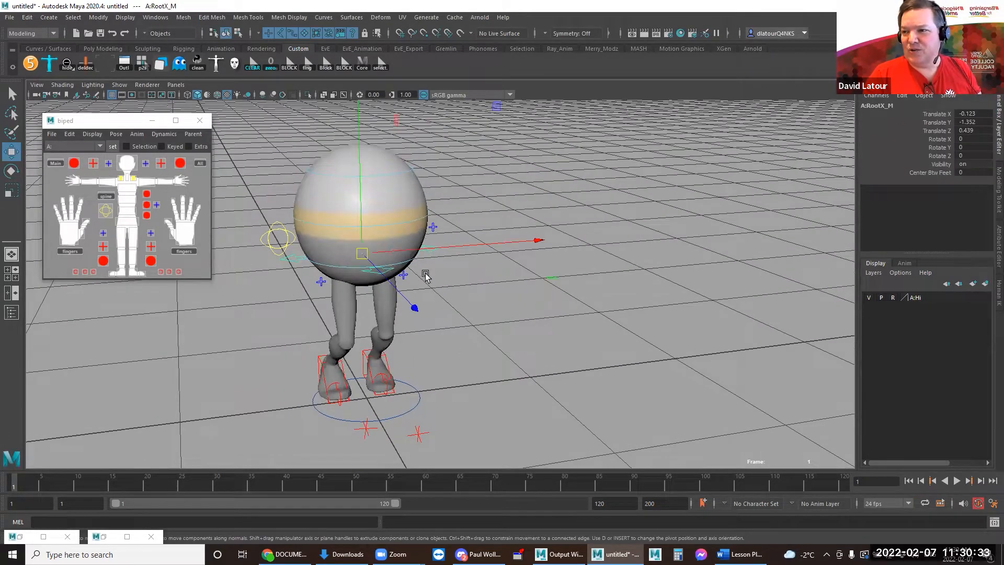
{"action": "left_click_drag", "start_coordinate": [364, 252], "coordinate": [358, 272]}
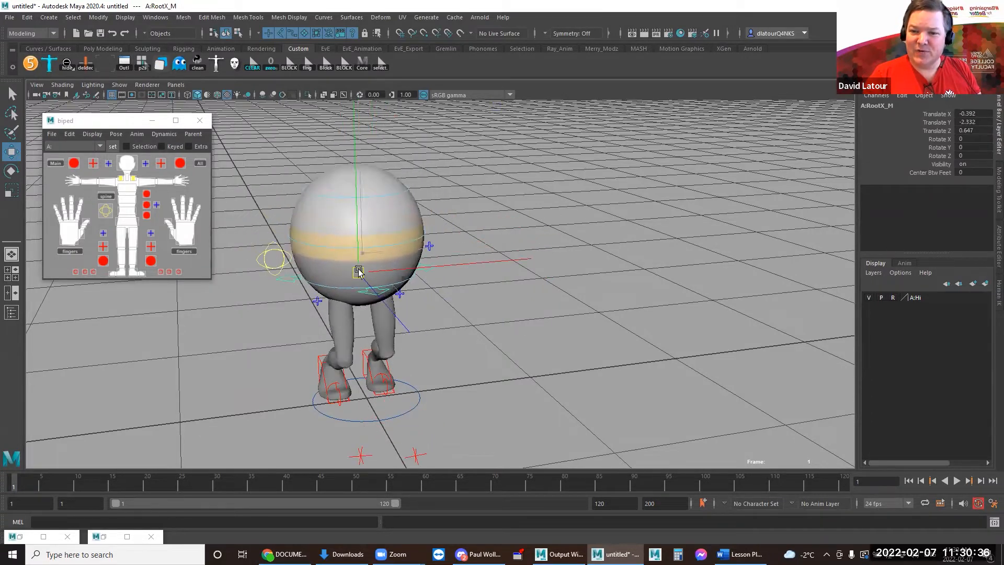
- Move the left foot control up and back, and the right one to about X -0.95, Y 1.3, Z -1
{"action": "left_click", "coordinate": [373, 355]}
{"action": "left_click_drag", "start_coordinate": [387, 363], "coordinate": [394, 340]}
{"action": "left_click", "coordinate": [321, 357]}
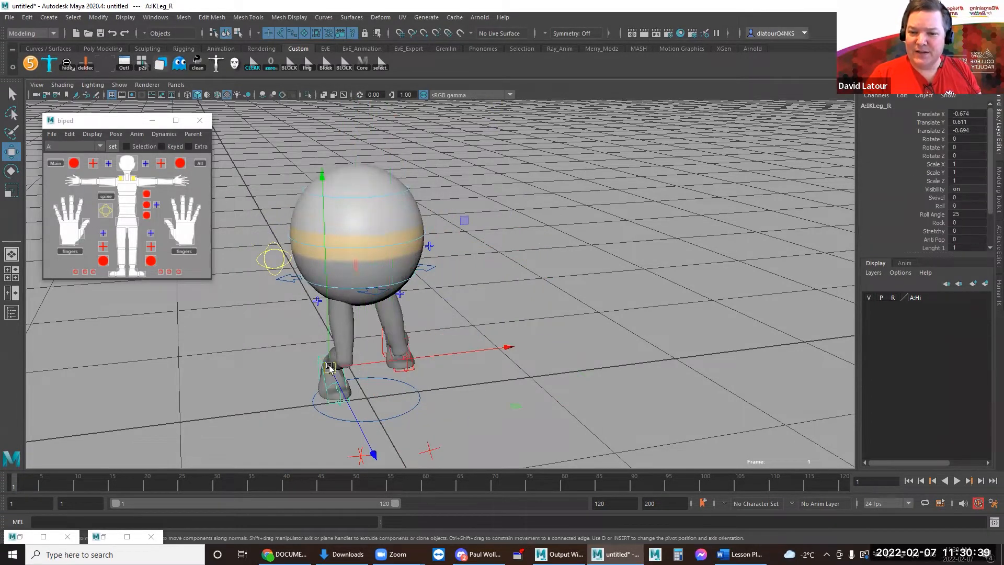
{"action": "left_click_drag", "start_coordinate": [330, 367], "coordinate": [326, 359]}
- Select both leg pole controls in front of the feet and shift them slightly together
{"action": "middle_click_drag", "start_coordinate": [427, 430], "coordinate": [387, 323], "text": "alt"}
{"action": "left_click_drag", "start_coordinate": [274, 324], "coordinate": [386, 358]}
{"action": "mouse_move", "coordinate": [304, 335]}
{"action": "left_mouse_down"}
{"action": "mouse_move", "coordinate": [319, 315]}
{"action": "mouse_move", "coordinate": [314, 340]}
{"action": "left_mouse_up"}
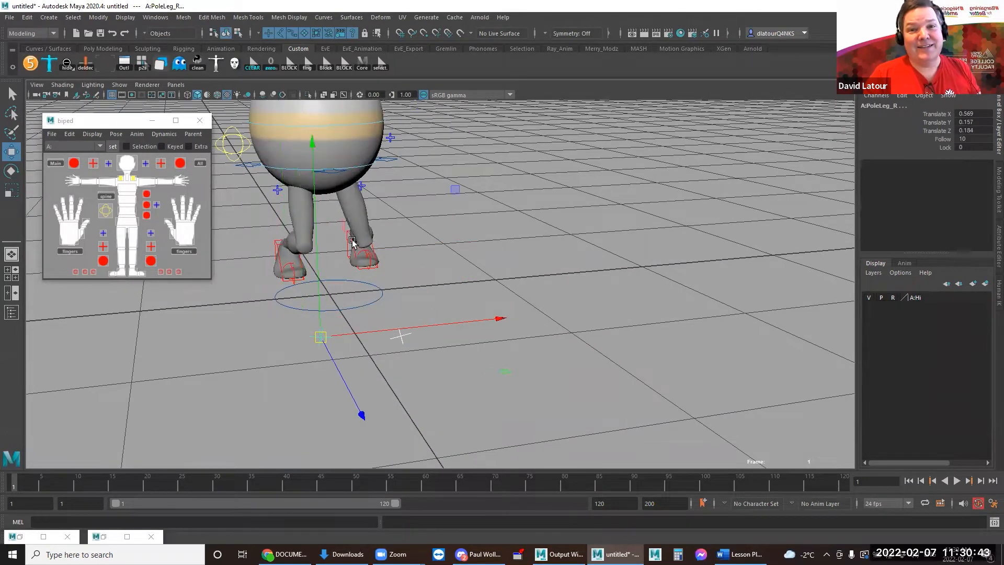
- Inspect the left leg's FK/IK switch, and set FKIKBlend on the right leg's FKIKLeg_R control to 0
{"action": "middle_click_drag", "start_coordinate": [353, 239], "coordinate": [361, 287], "text": "alt"}
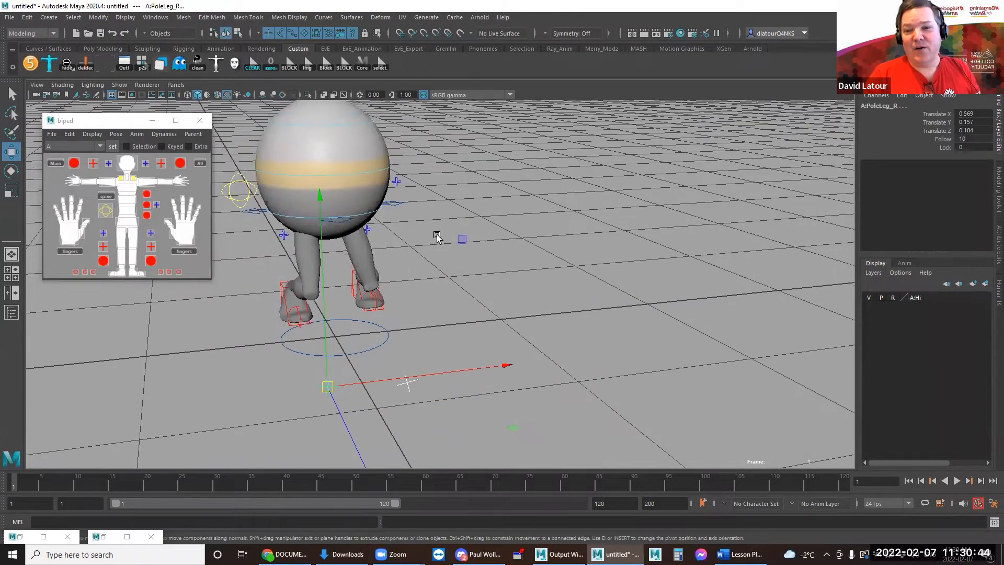
{"action": "left_click", "coordinate": [368, 230]}
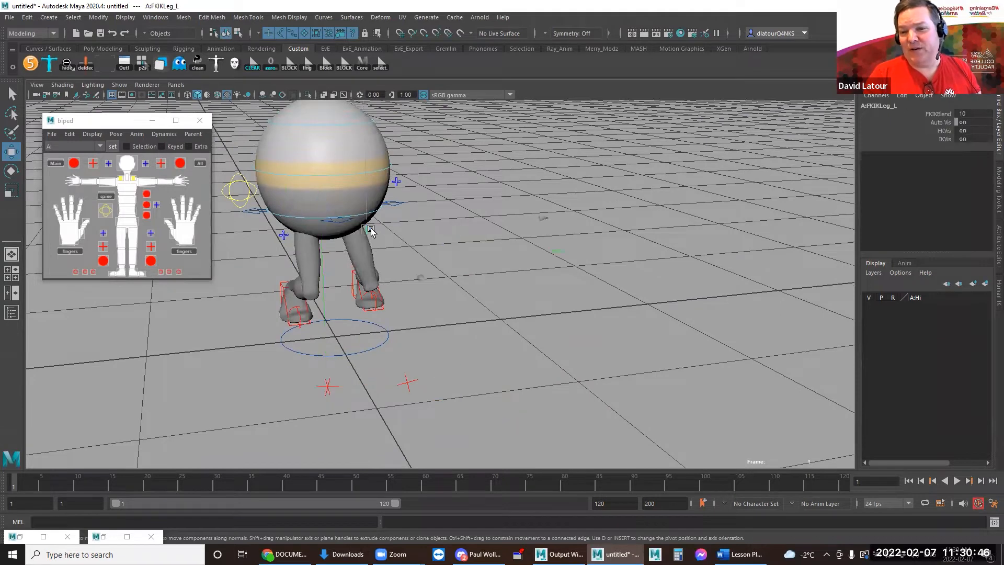
{"action": "left_click", "coordinate": [928, 122]}
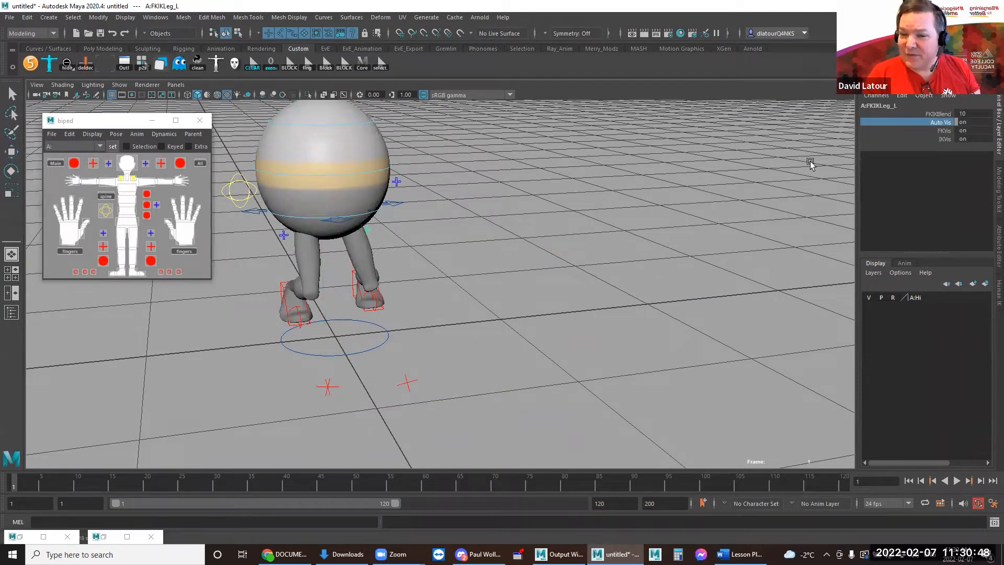
{"action": "left_click", "coordinate": [466, 211]}
{"action": "left_click", "coordinate": [283, 235]}
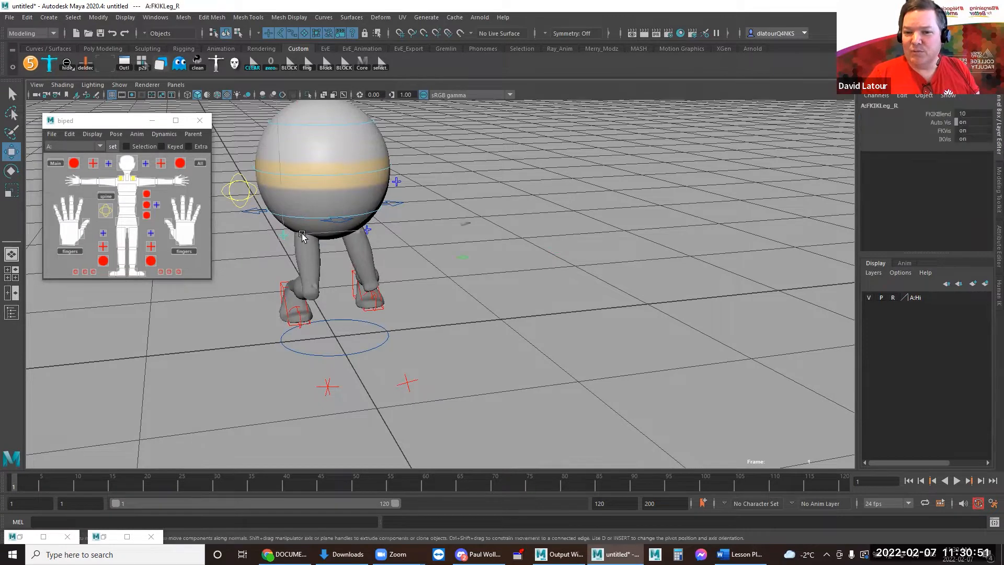
{"action": "left_click", "coordinate": [937, 114]}
{"action": "middle_click_drag", "start_coordinate": [457, 228], "coordinate": [247, 242]}
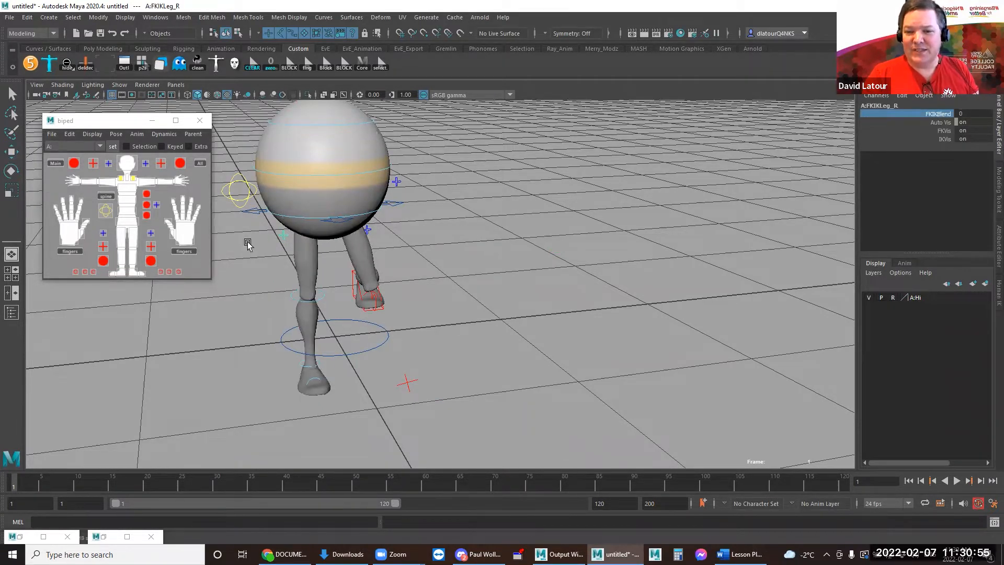
- Try bending the right leg by rotating its FKKnee_R control, and undo the rotation
{"action": "left_click", "coordinate": [318, 296]}
{"action": "key", "text": "e"}
{"action": "left_click_drag", "start_coordinate": [316, 254], "coordinate": [330, 366]}
{"action": "key", "text": "ctrl+z"}
{"action": "key", "text": "ctrl+z"}
{"action": "key", "text": "ctrl+z"}
{"action": "key", "text": "ctrl+z"}
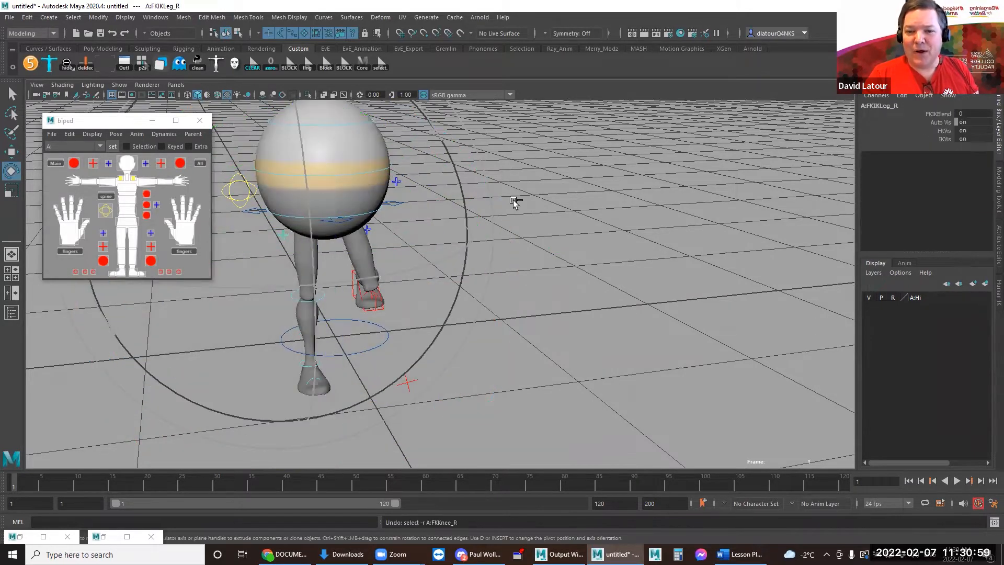
- Review the right foot, RootX_M body and left and right leg pole controls by selecting each one in turn
{"action": "left_click_drag", "start_coordinate": [296, 305], "coordinate": [321, 295], "text": "alt"}
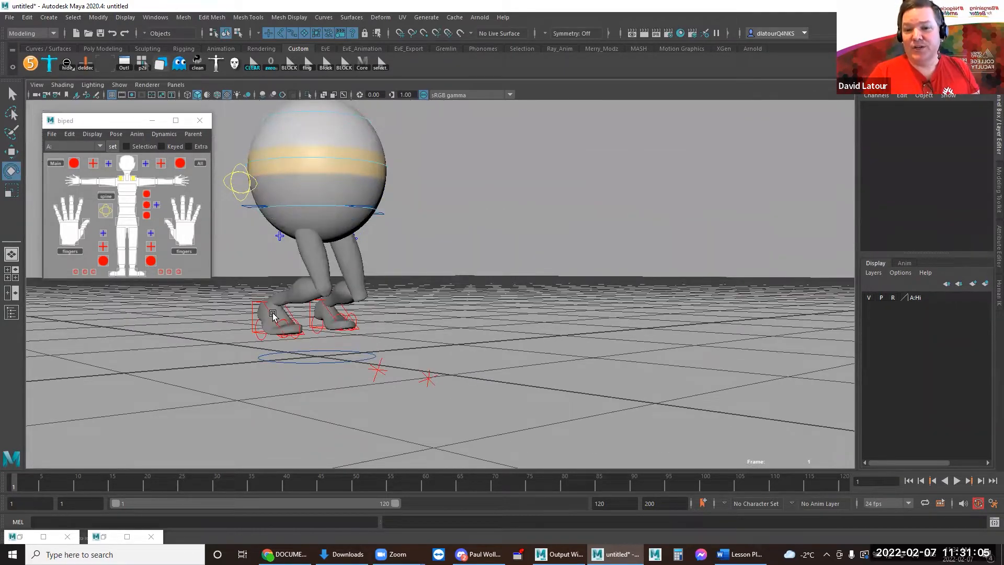
{"action": "left_click", "coordinate": [251, 309]}
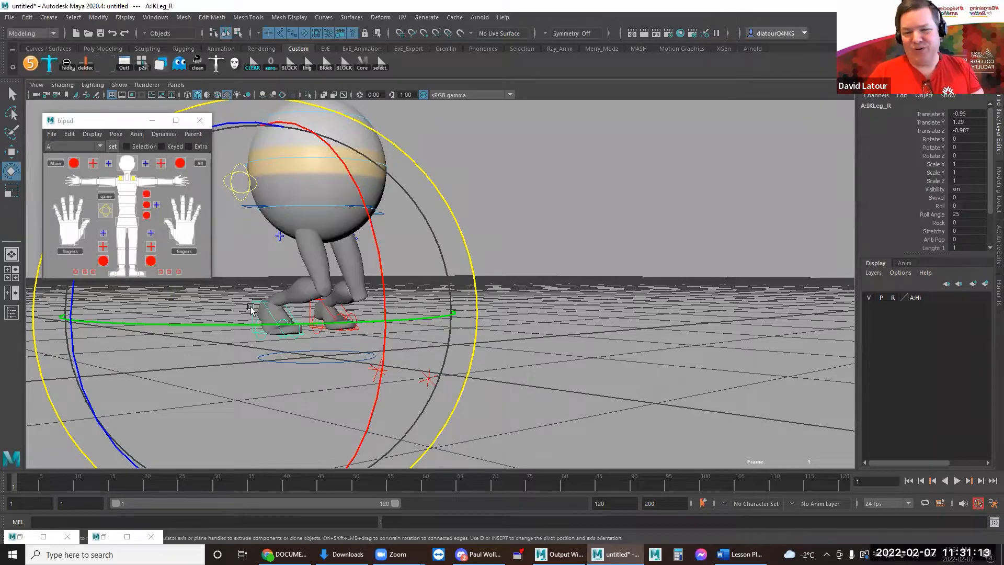
{"action": "left_click", "coordinate": [439, 205]}
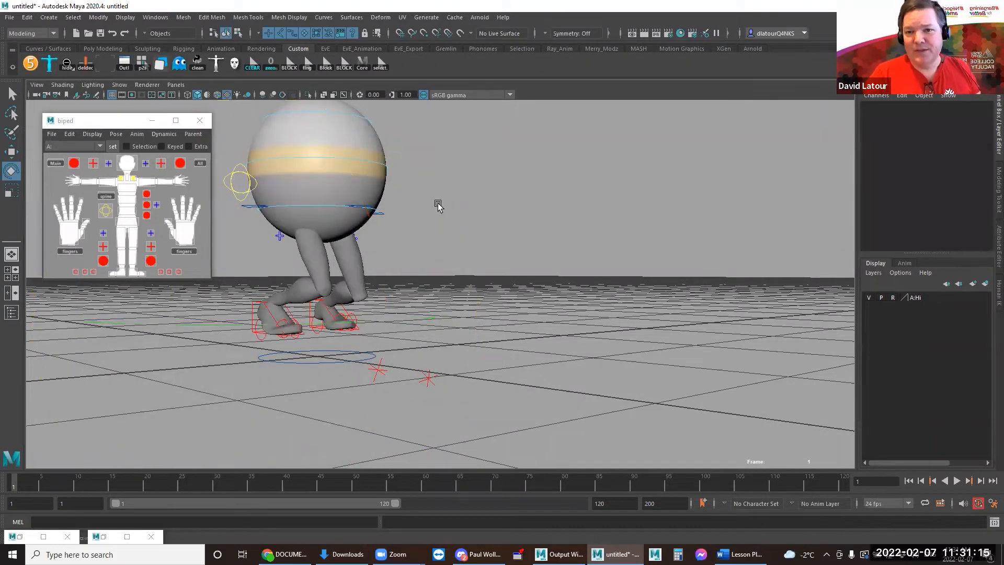
{"action": "left_click", "coordinate": [381, 214]}
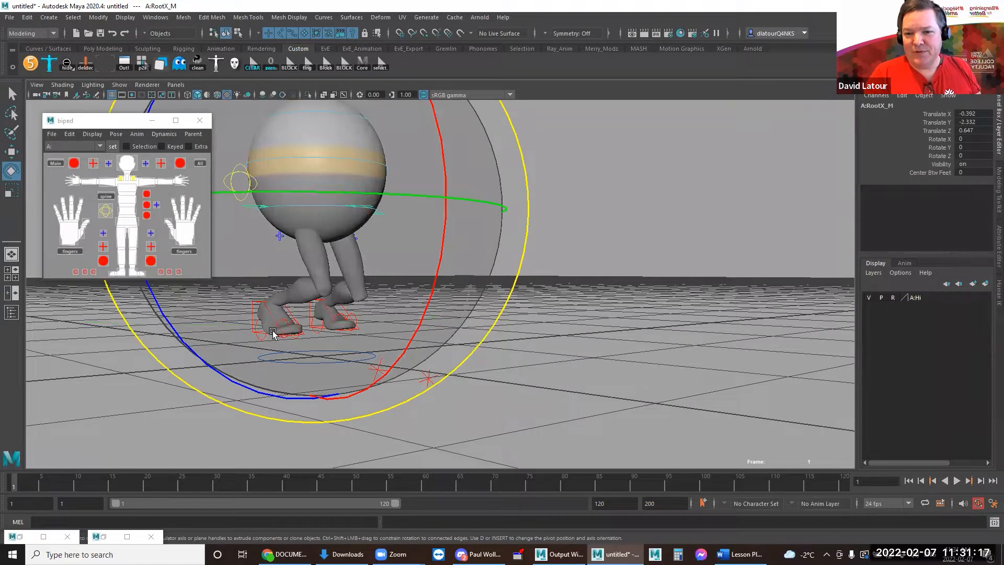
{"action": "left_click", "coordinate": [492, 373]}
{"action": "left_click", "coordinate": [428, 379]}
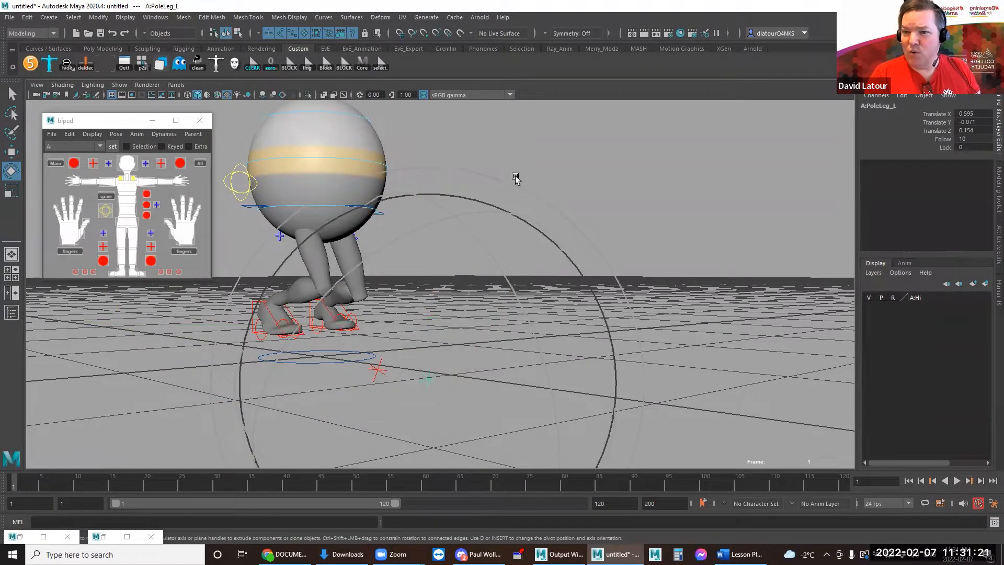
{"action": "left_click", "coordinate": [448, 327]}
{"action": "left_click", "coordinate": [427, 378]}
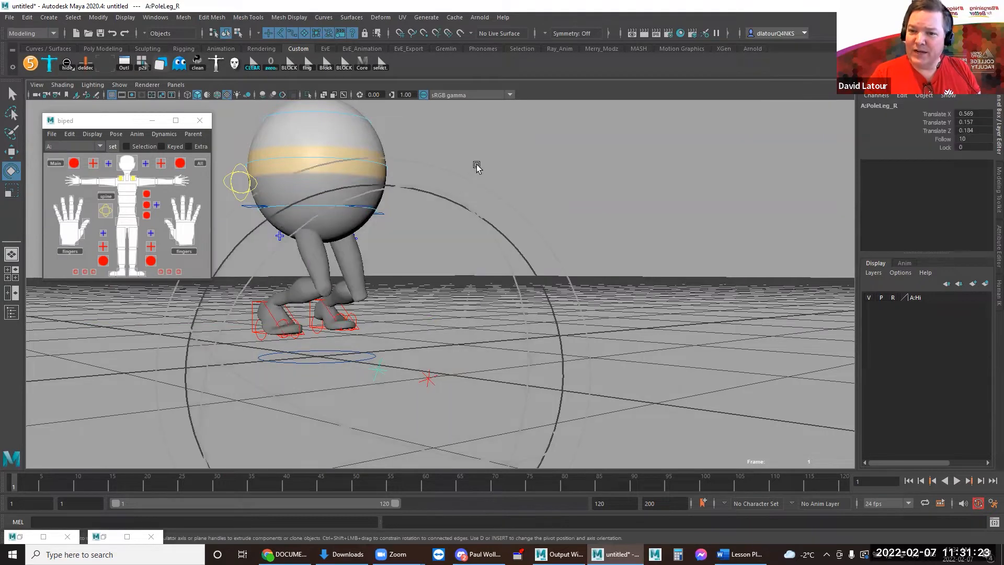
{"action": "left_click", "coordinate": [477, 166]}
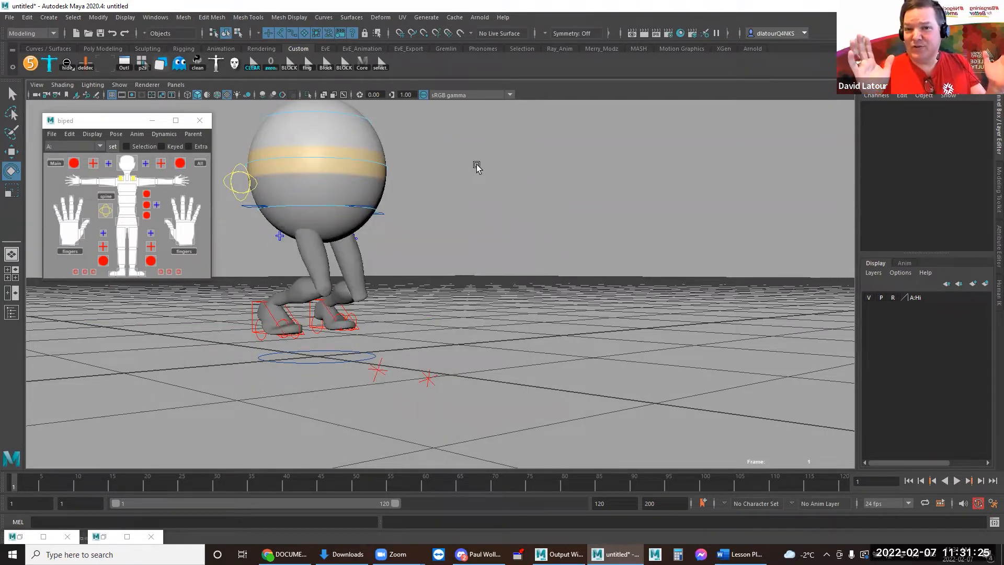
- Select the RootX_M control, both IK foot controls and both leg pole controls together with the Select tool
{"action": "left_click", "coordinate": [379, 209]}
{"action": "key", "text": "q"}
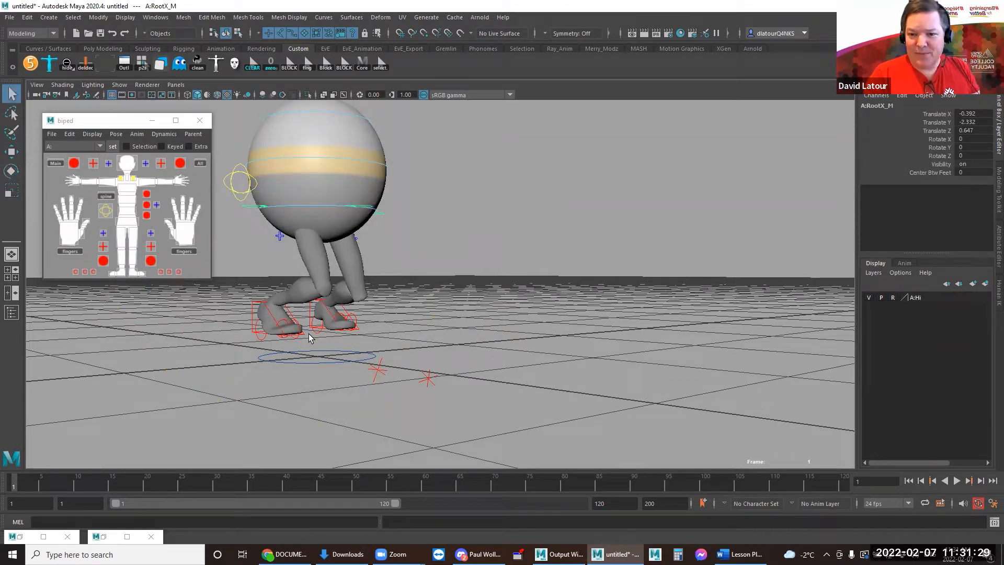
{"action": "left_click", "coordinate": [277, 305]}
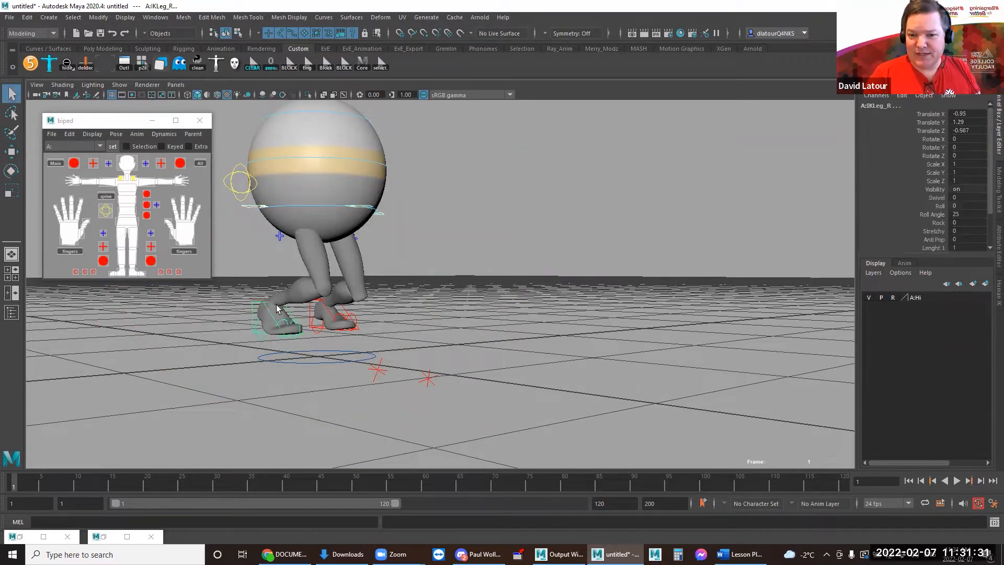
{"action": "left_click", "coordinate": [312, 310], "text": "shift"}
{"action": "left_click_drag", "start_coordinate": [376, 363], "coordinate": [442, 391], "text": "shift"}
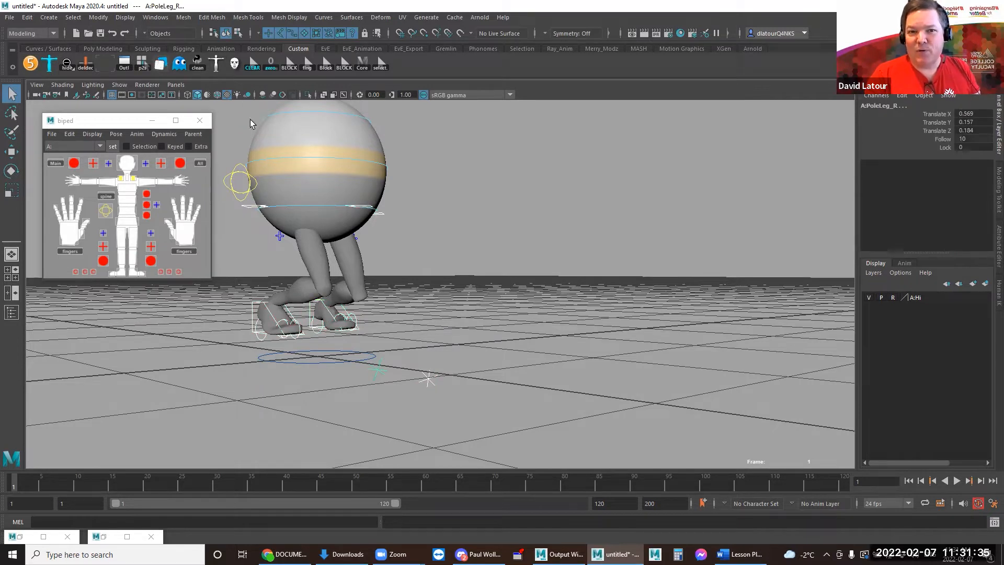
- Store the selected body, foot and pole controls as a shelf button, and recall the selection with it
{"action": "left_click", "coordinate": [359, 246]}
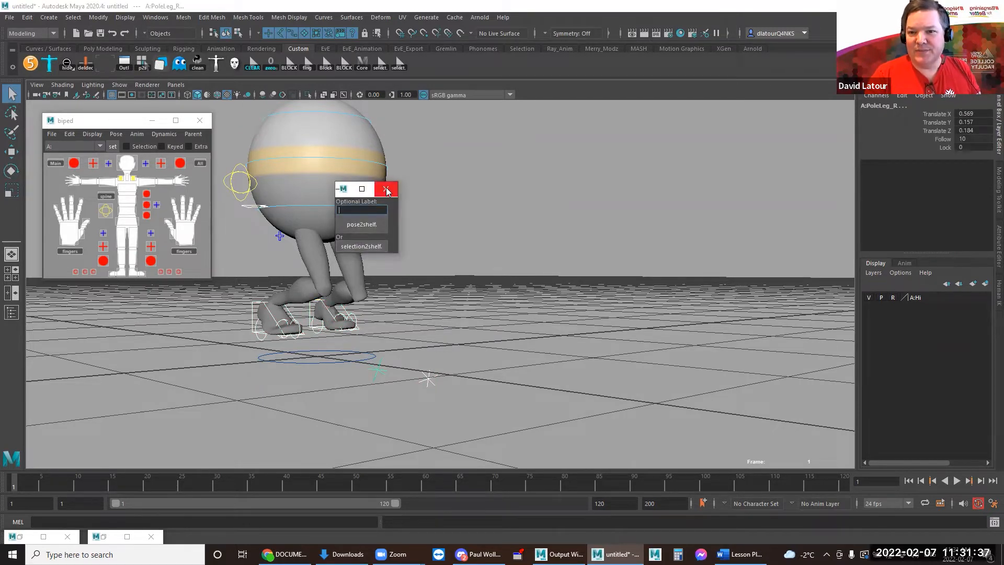
{"action": "left_click", "coordinate": [387, 190]}
{"action": "left_click", "coordinate": [397, 67]}
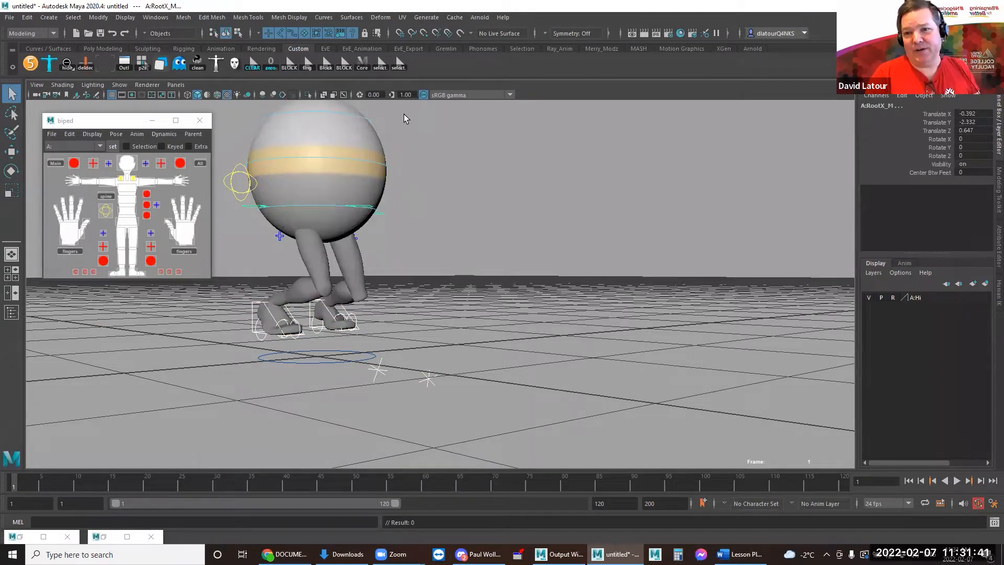
- Delete both select buttons from the Custom shelf
{"action": "right_click", "coordinate": [396, 67]}
{"action": "left_click", "coordinate": [413, 99]}
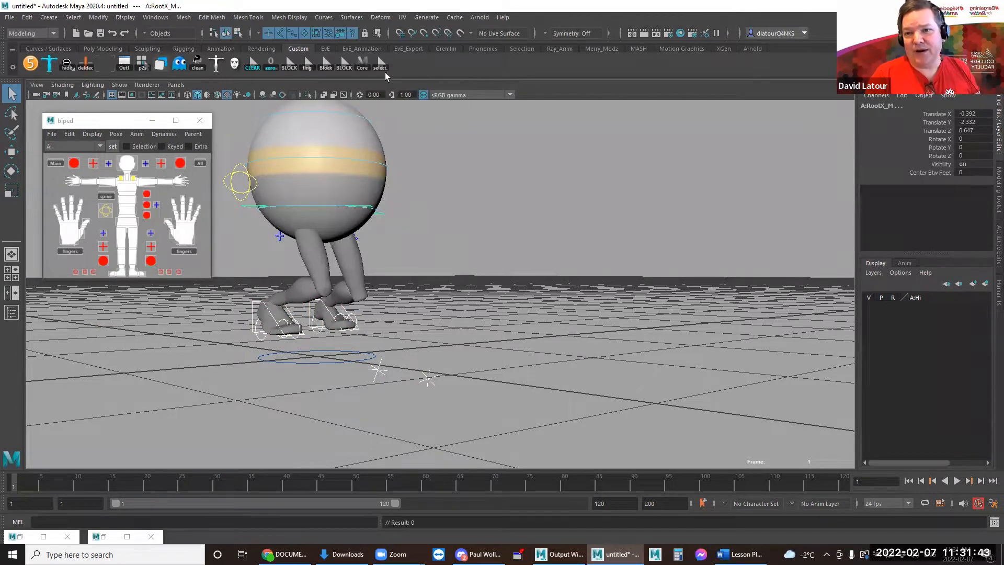
{"action": "right_click", "coordinate": [382, 67]}
{"action": "left_click", "coordinate": [405, 100]}
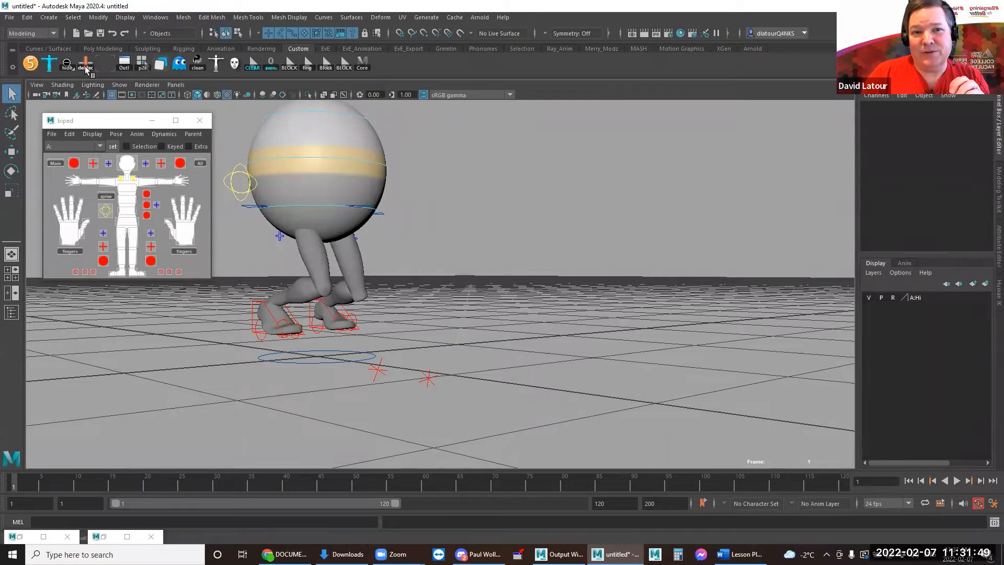
- Review the IKLeg_R and IKLeg_L foot controls by selecting each one in turn, and clear the selection
{"action": "left_click", "coordinate": [264, 308]}
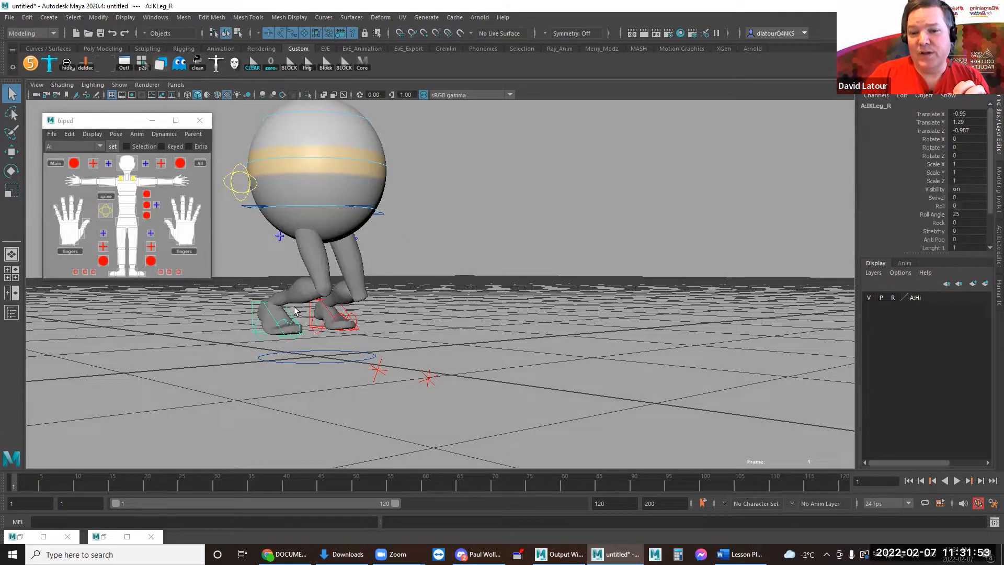
{"action": "left_click", "coordinate": [311, 313]}
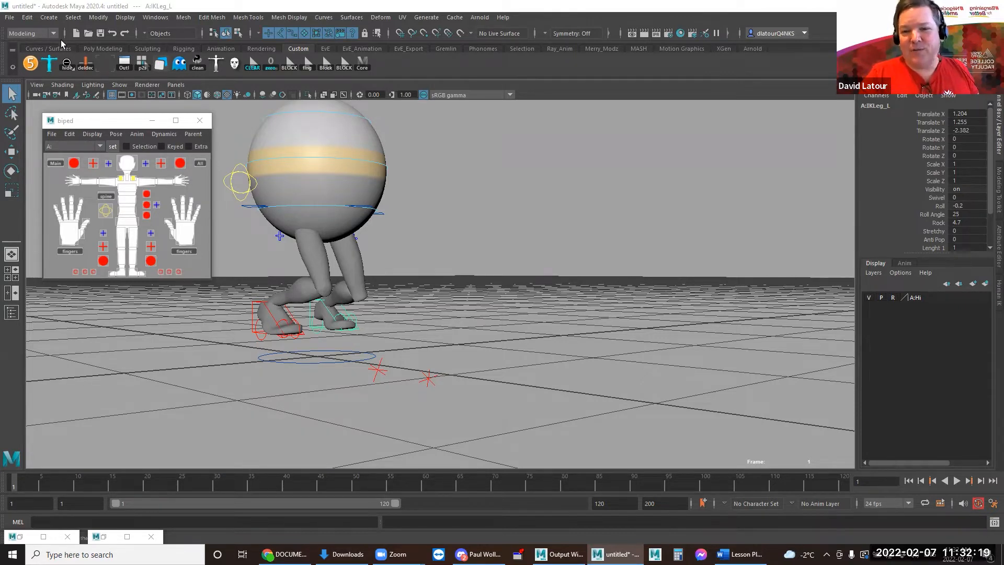
{"action": "key", "text": "ctrl+z"}
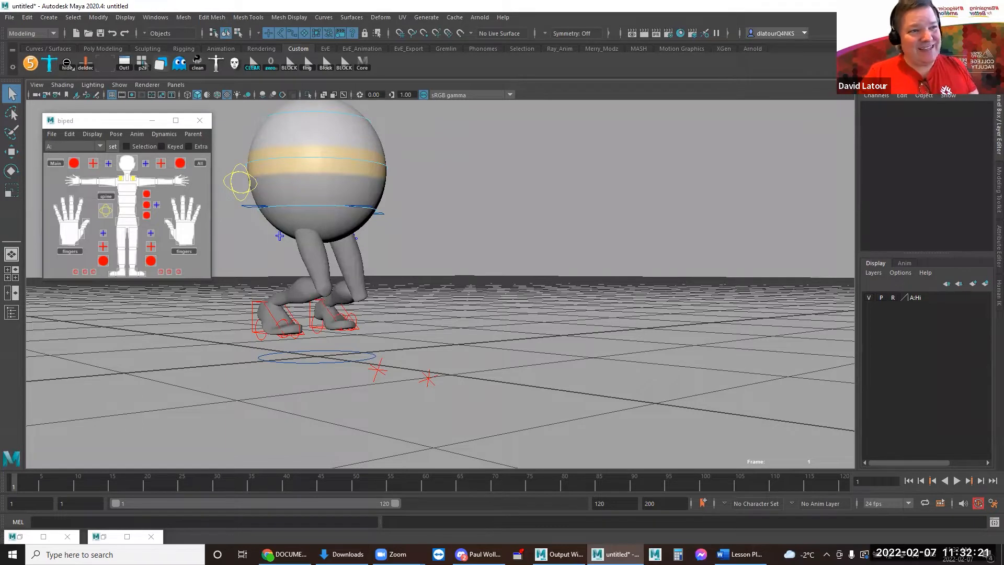
- Try out the Main control by moving the whole rig to about Translate Z 6.801 and rotating it to about Rotate Y 184.727
{"action": "left_click", "coordinate": [309, 367]}
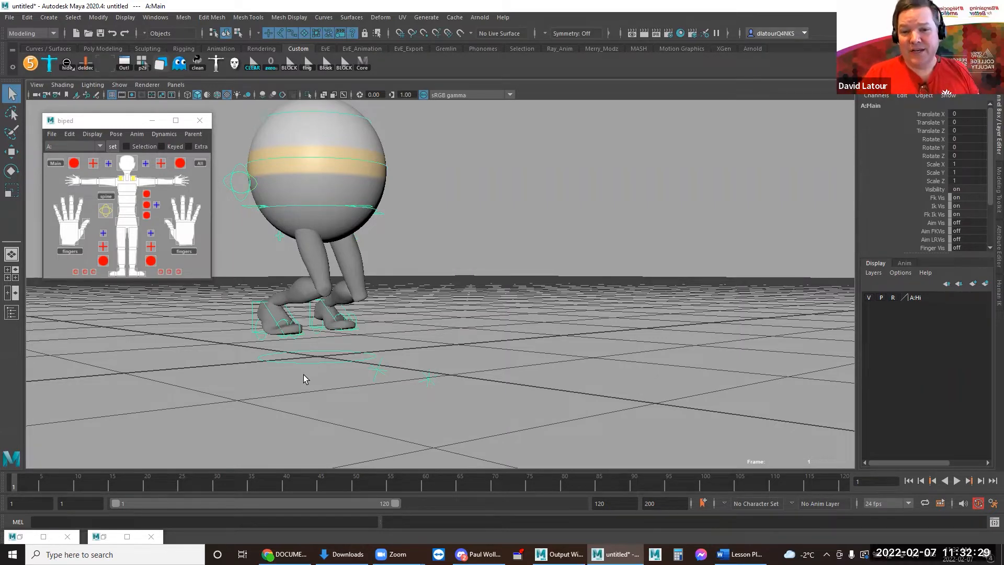
{"action": "left_click_drag", "start_coordinate": [388, 341], "coordinate": [448, 376], "text": "alt"}
{"action": "key", "text": "w"}
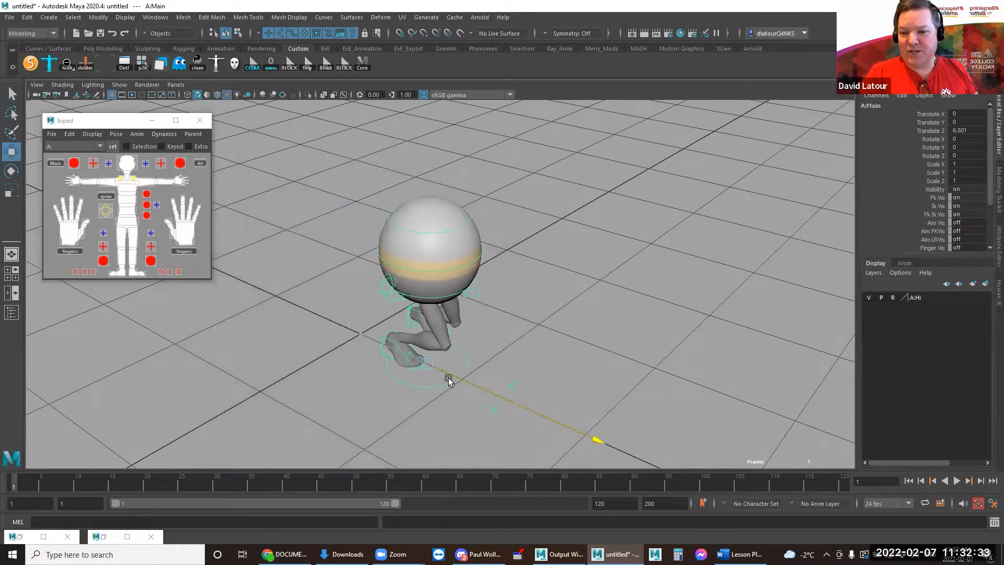
{"action": "key", "text": "e"}
{"action": "left_click_drag", "start_coordinate": [330, 415], "coordinate": [535, 380]}
{"action": "left_click_drag", "start_coordinate": [258, 410], "coordinate": [260, 409]}
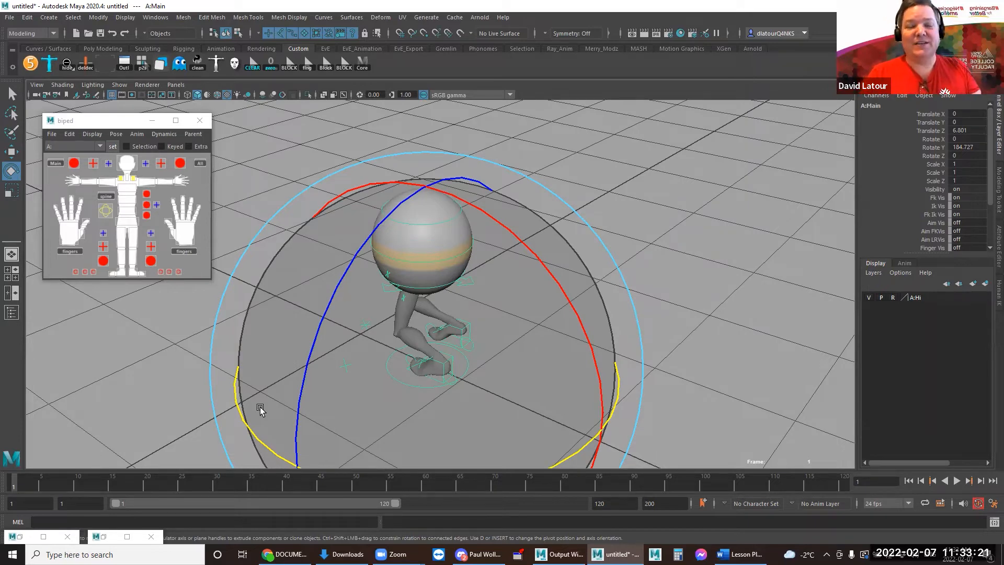
- Undo the Main control's move and rotation and all earlier posing, back to the rig's default standing pose
{"action": "key", "text": "ctrl+z"}
{"action": "key", "text": "ctrl+z"}
{"action": "key", "text": "ctrl+z"}
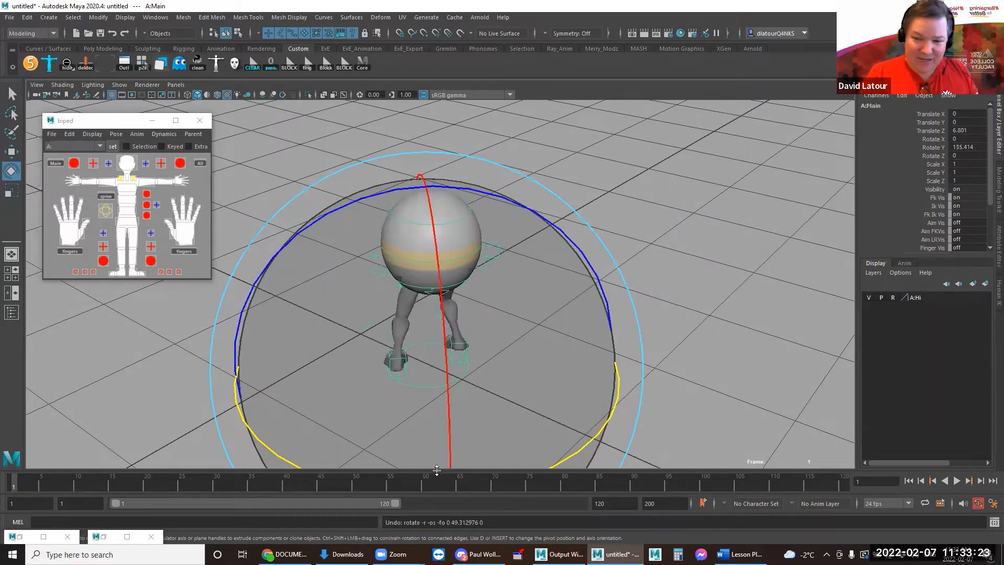
{"action": "key", "text": "ctrl+z"}
{"action": "key", "text": "ctrl+z"}
{"action": "key", "text": "ctrl+z"}
{"action": "key", "text": "ctrl+z"}
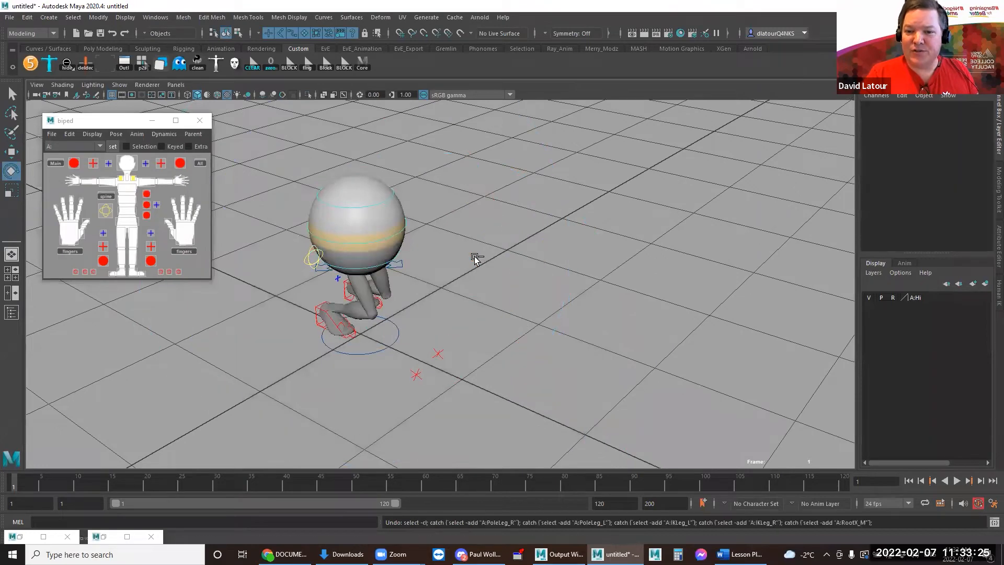
{"action": "key", "text": "ctrl+z"}
{"action": "key", "text": "ctrl+z"}
{"action": "key", "text": "ctrl+z"}
{"action": "key", "text": "ctrl+z"}
{"action": "key", "text": "ctrl+z"}
{"action": "key", "text": "ctrl+z"}
{"action": "key", "text": "ctrl+z"}
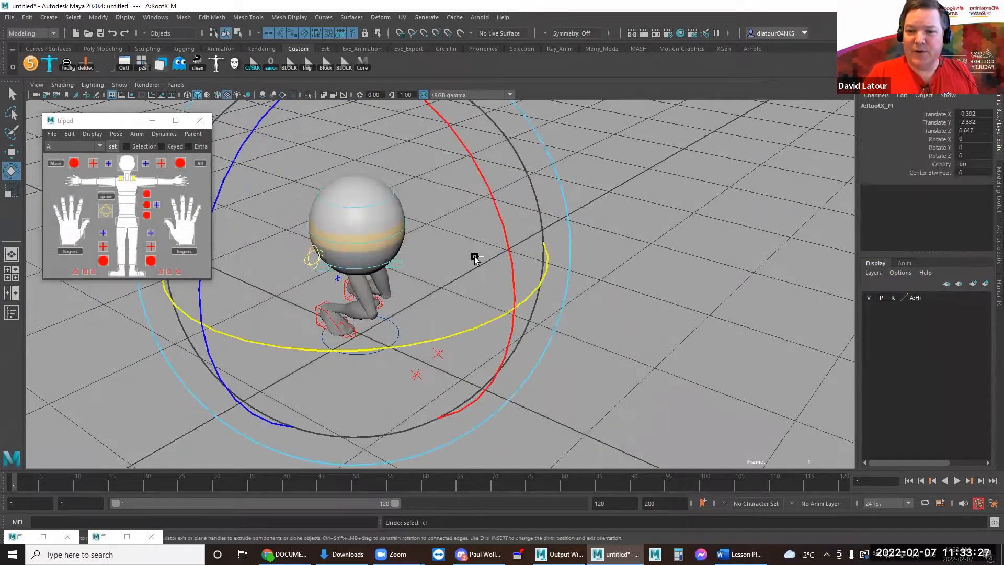
{"action": "key", "text": "ctrl+z"}
{"action": "key", "text": "ctrl+z"}
{"action": "key", "text": "ctrl+z"}
{"action": "key", "text": "ctrl+z"}
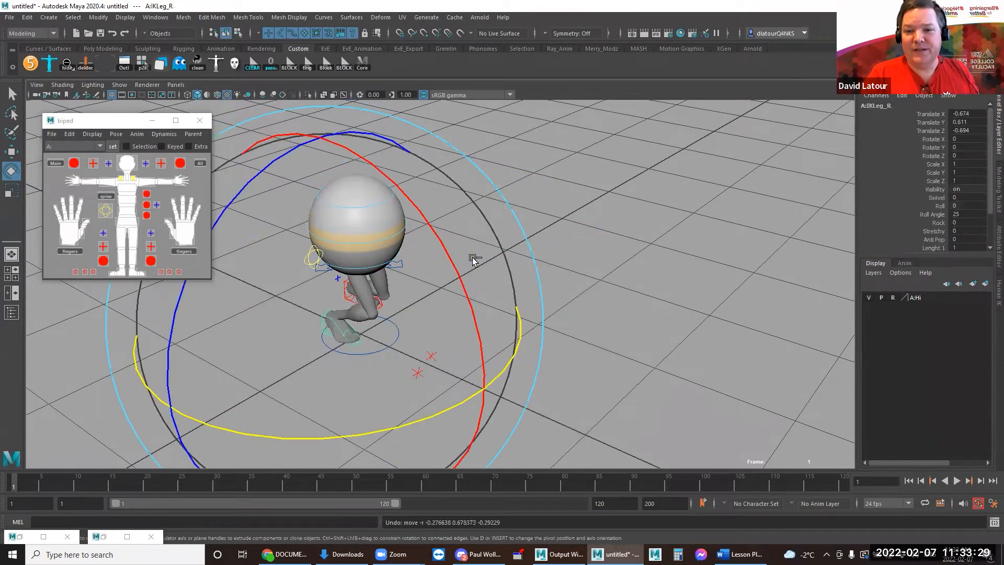
{"action": "key", "text": "ctrl+z"}
{"action": "key", "text": "ctrl+z"}
{"action": "key", "text": "ctrl+z"}
{"action": "key", "text": "ctrl+z"}
{"action": "key", "text": "ctrl+z"}
{"action": "key", "text": "ctrl+z"}
{"action": "key", "text": "ctrl+z"}
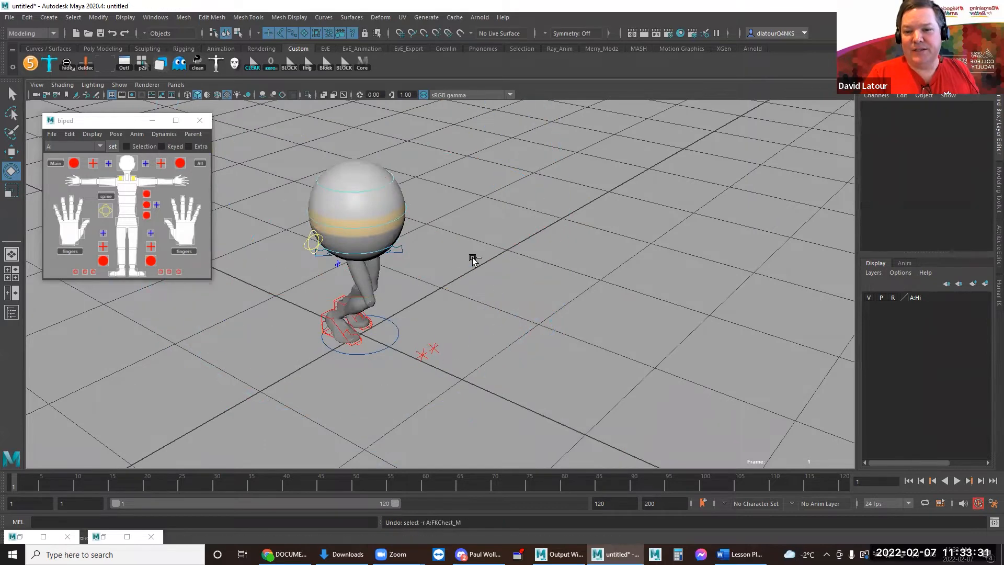
{"action": "key", "text": "ctrl+z"}
{"action": "key", "text": "ctrl+z"}
{"action": "key", "text": "ctrl+z"}
{"action": "key", "text": "ctrl+z"}
{"action": "key", "text": "ctrl+z"}
{"action": "key", "text": "ctrl+z"}
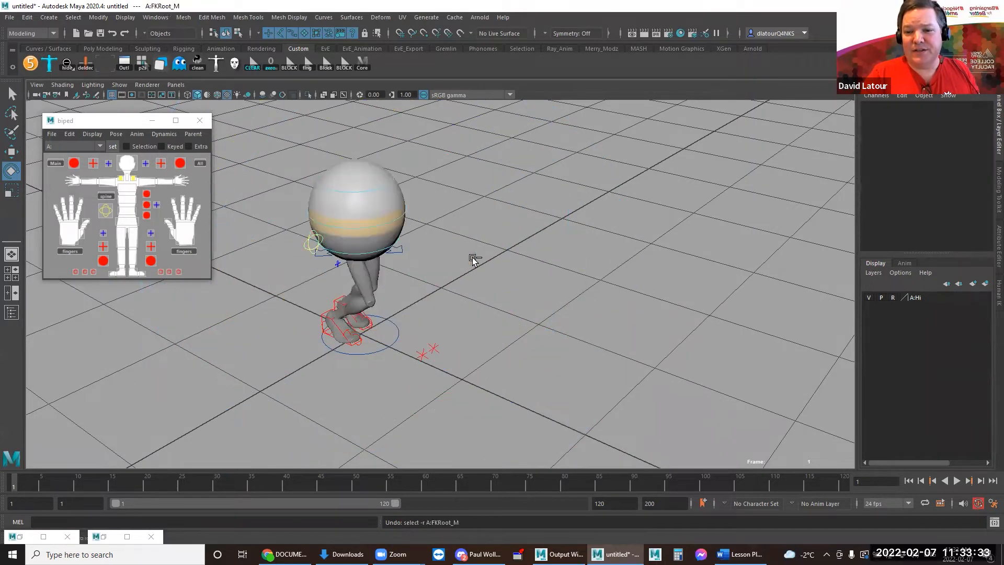
{"action": "key", "text": "ctrl+z"}
{"action": "key", "text": "ctrl+z"}
{"action": "key", "text": "ctrl+z"}
{"action": "key", "text": "ctrl+z"}
{"action": "key", "text": "ctrl+z"}
{"action": "key", "text": "ctrl+z"}
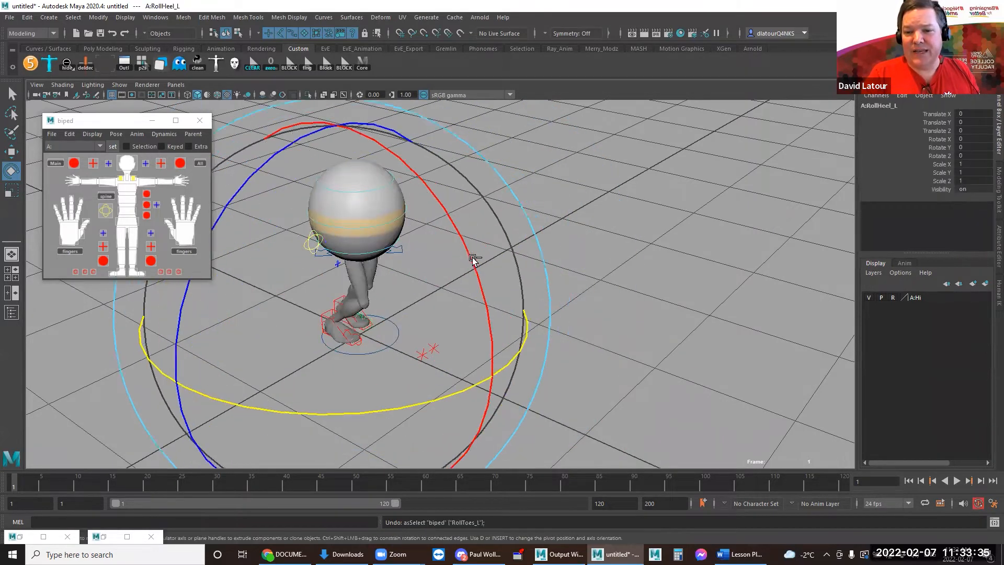
{"action": "key", "text": "ctrl+z"}
{"action": "key", "text": "ctrl+z"}
{"action": "key", "text": "ctrl+z"}
{"action": "key", "text": "ctrl+z"}
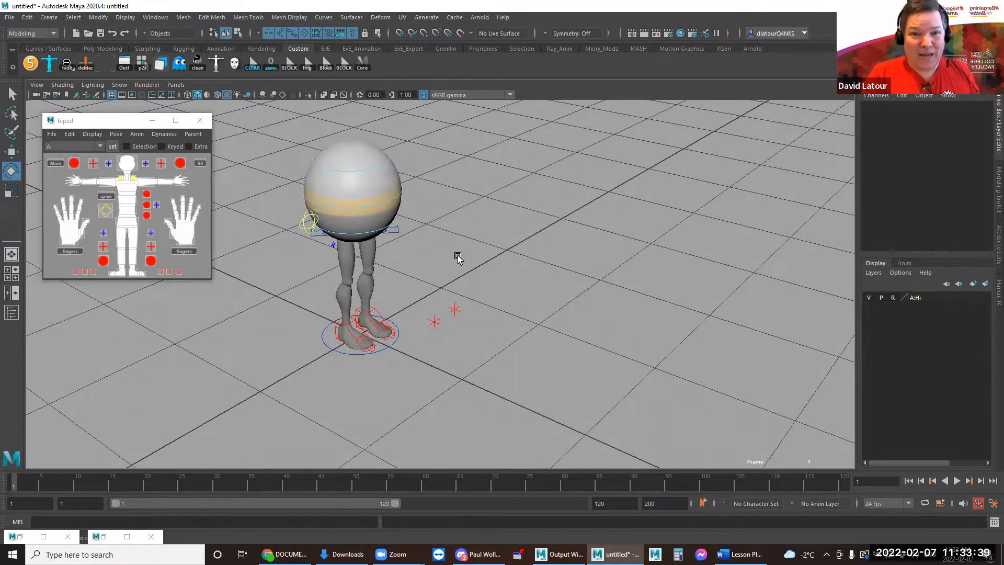
- Select the RootX_M body control together with the right and left IK foot controls, using the Select tool
{"action": "left_click_drag", "start_coordinate": [399, 255], "coordinate": [392, 241], "text": "alt"}
{"action": "right_click_drag", "start_coordinate": [403, 243], "coordinate": [501, 293], "text": "alt"}
{"action": "left_click_drag", "start_coordinate": [500, 293], "coordinate": [475, 225], "text": "alt"}
{"action": "left_click", "coordinate": [458, 207]}
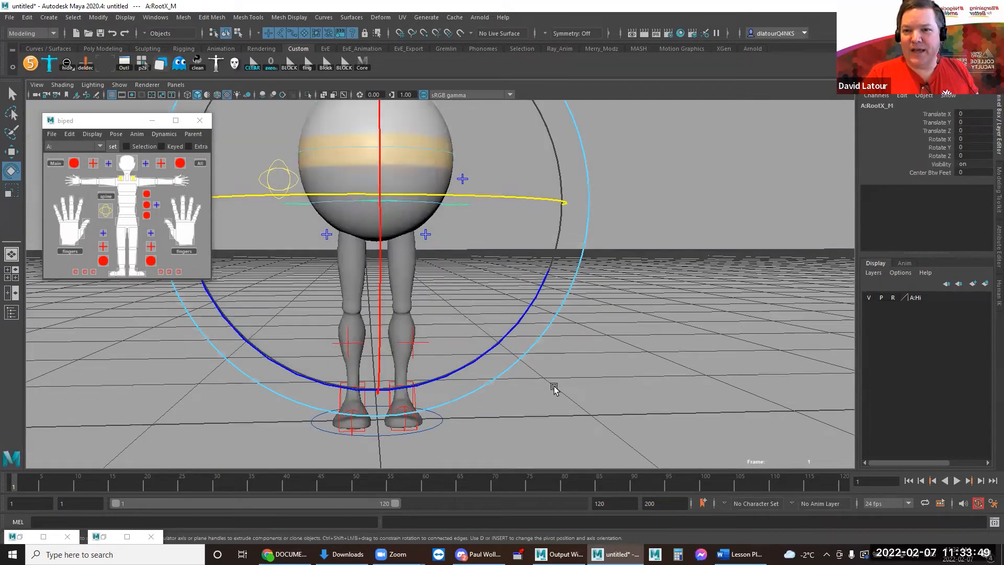
{"action": "left_click", "coordinate": [549, 385]}
{"action": "left_click", "coordinate": [456, 195]}
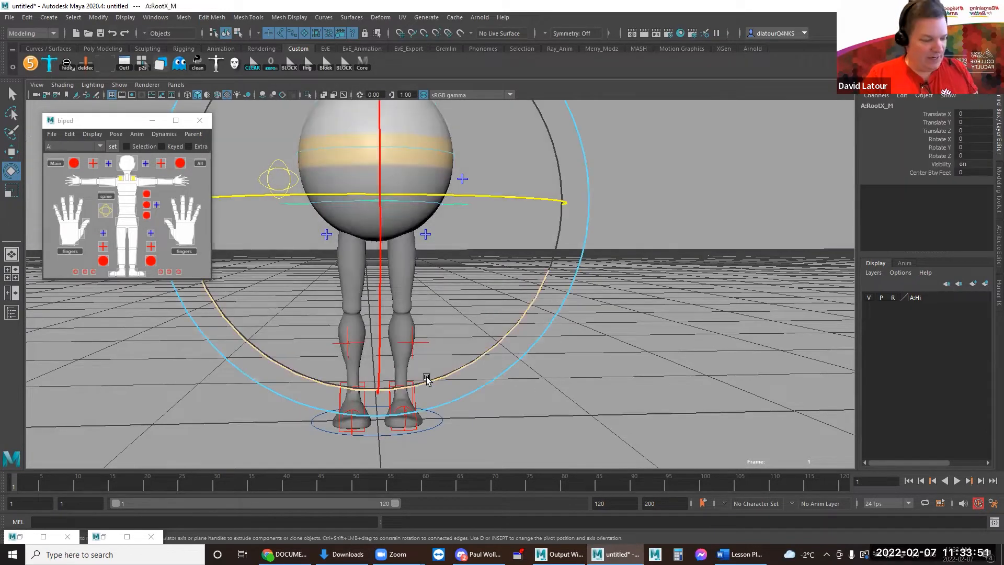
{"action": "key", "text": "q"}
{"action": "left_click", "coordinate": [340, 389]}
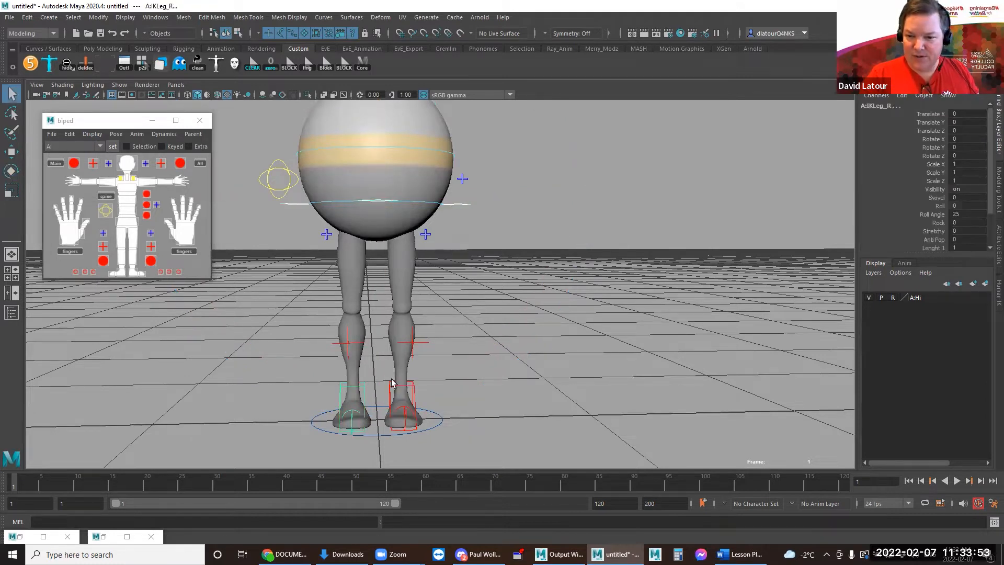
{"action": "left_click", "coordinate": [414, 387], "text": "shift"}
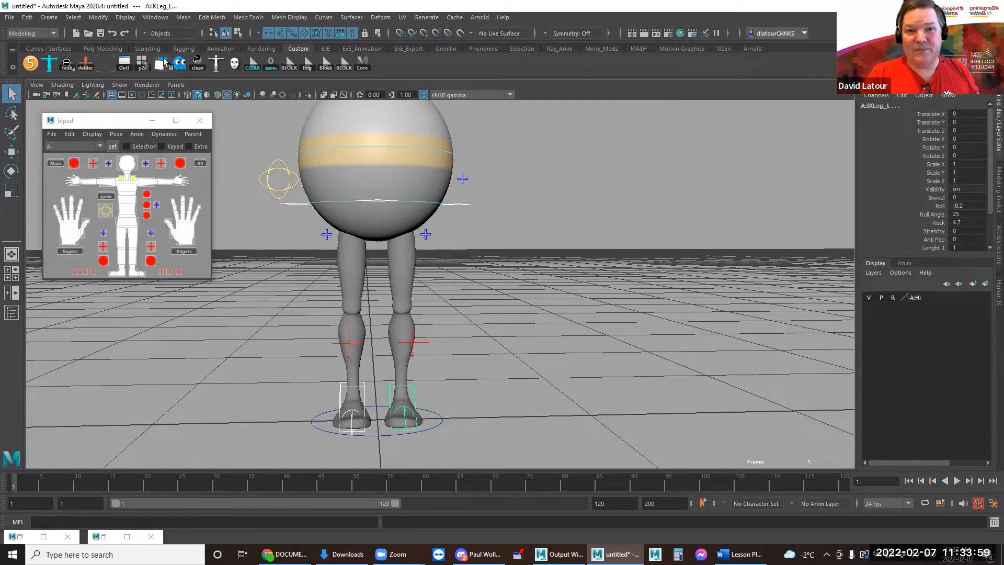
- Store the selected body and foot controls as a shelf selection labelled block, and clear the selection
{"action": "left_click", "coordinate": [162, 63]}
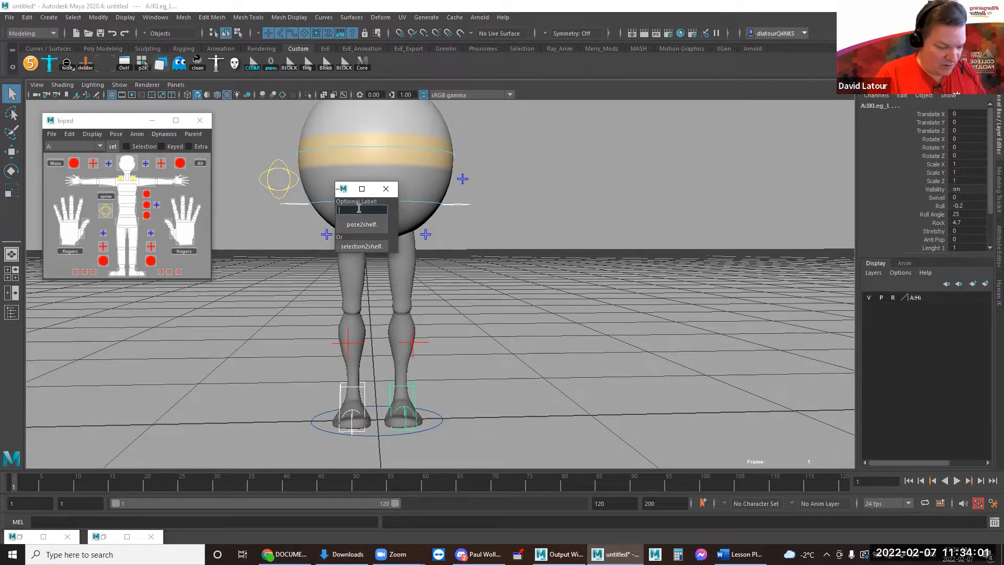
{"action": "left_click", "coordinate": [340, 248]}
{"action": "left_click", "coordinate": [471, 167]}
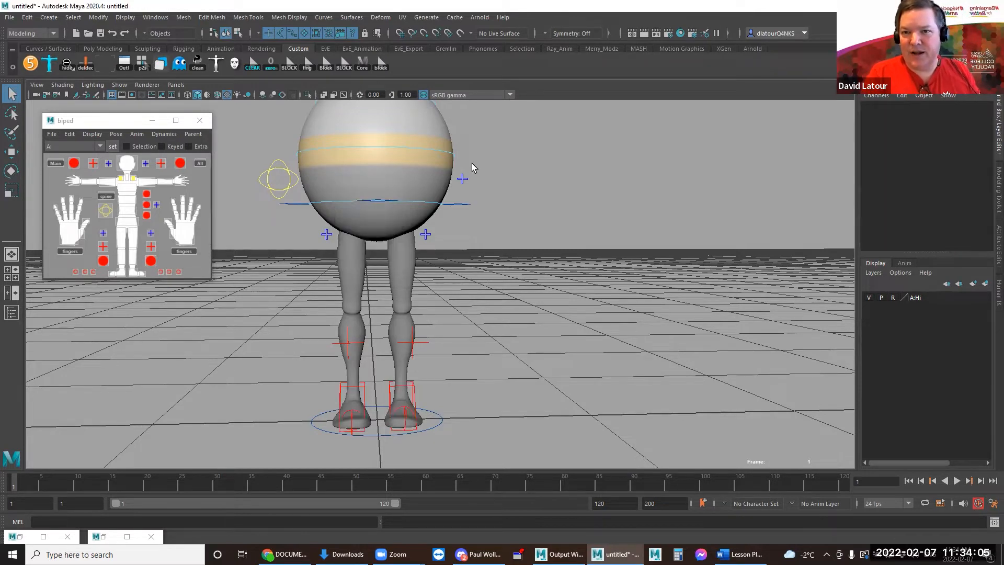
- Key the controls of the stored block selection on frame 1, and end the playback range at frame 17
{"action": "left_click", "coordinate": [383, 67]}
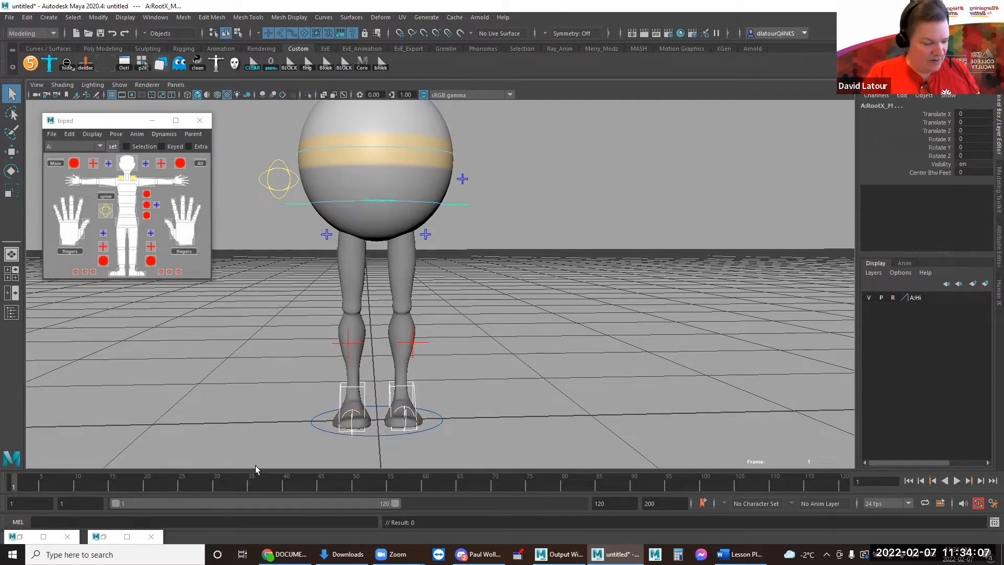
{"action": "middle_click_drag", "start_coordinate": [334, 336], "coordinate": [417, 315], "text": "alt"}
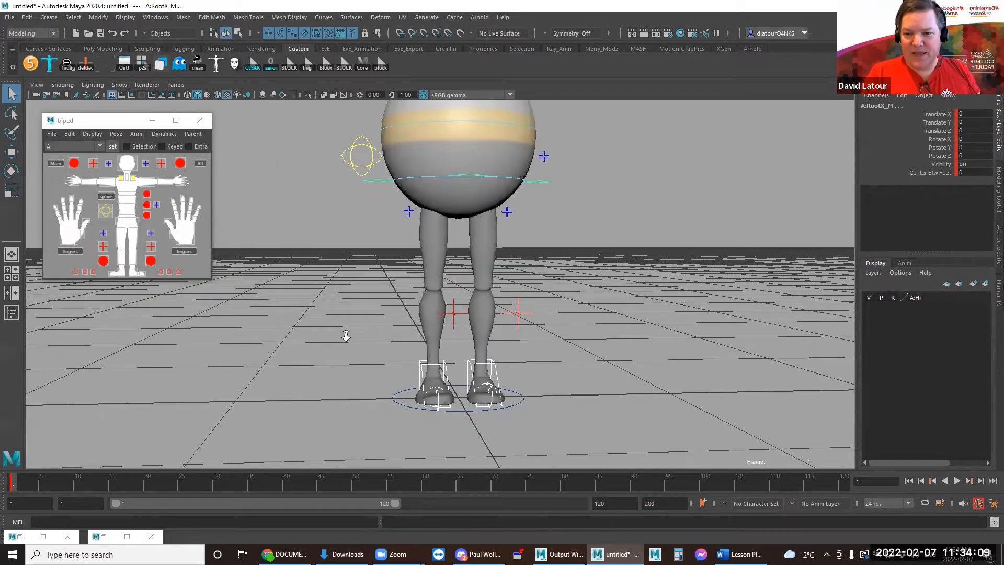
{"action": "right_click_drag", "start_coordinate": [345, 334], "coordinate": [305, 339], "text": "alt"}
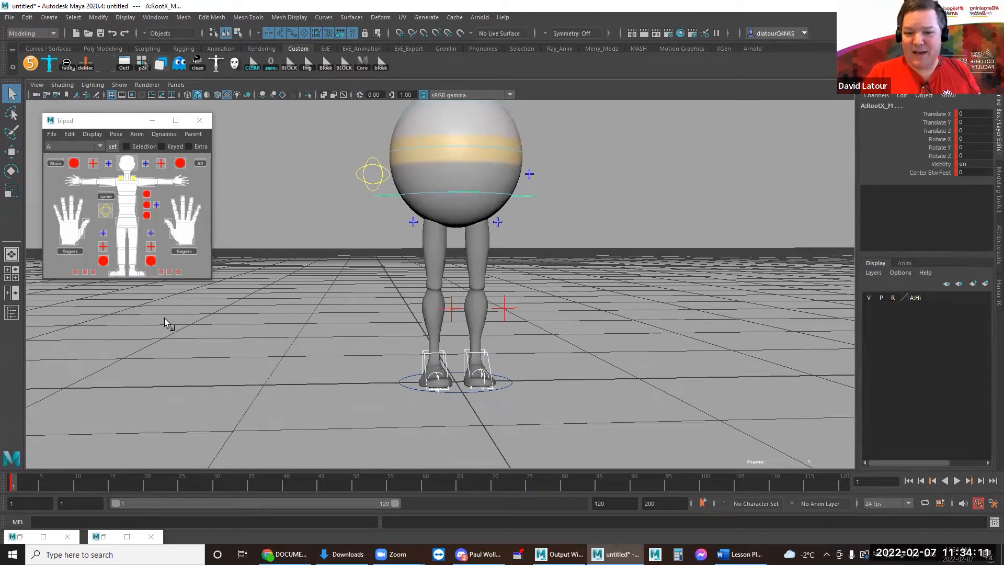
{"action": "left_click_drag", "start_coordinate": [385, 497], "coordinate": [151, 503]}
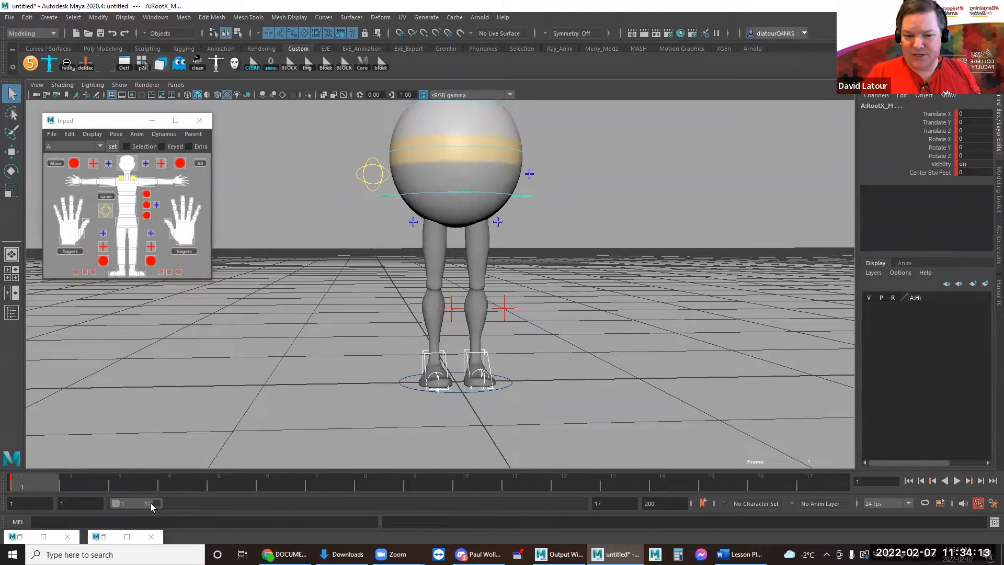
- On frame 2, lower the RootX_M body and shift it sideways to about Translate X -1.131 and Translate Y -1.158
{"action": "left_click", "coordinate": [88, 489]}
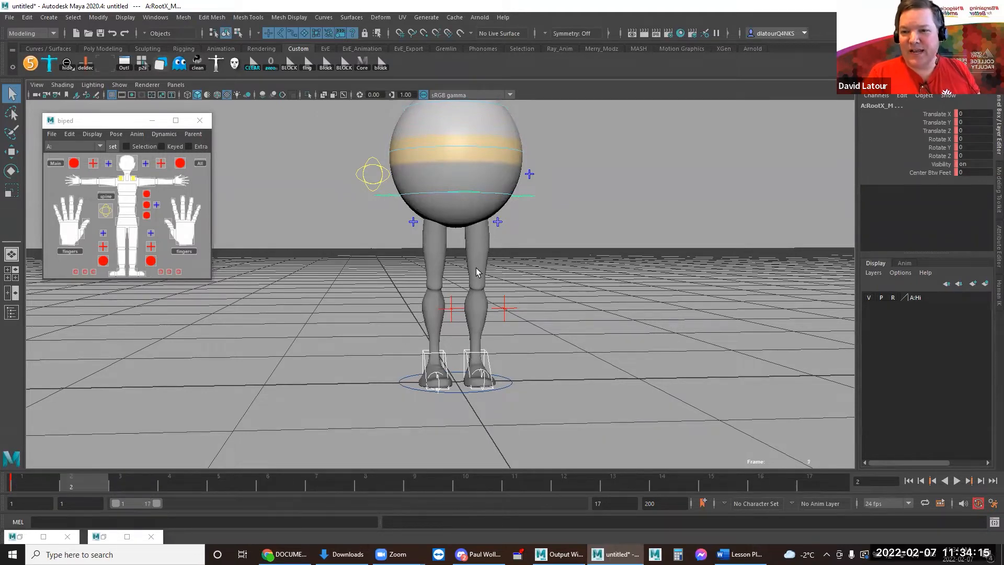
{"action": "key", "text": "w"}
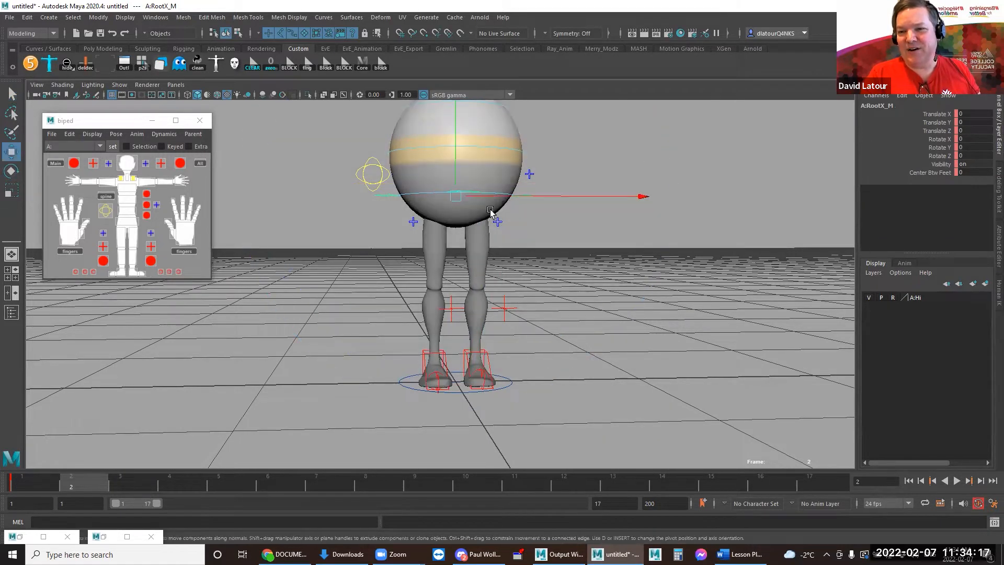
{"action": "left_click", "coordinate": [462, 197]}
{"action": "left_click_drag", "start_coordinate": [462, 197], "coordinate": [445, 214]}
{"action": "scroll", "coordinate": [477, 291], "scroll_direction": "down", "scroll_amount": 2}
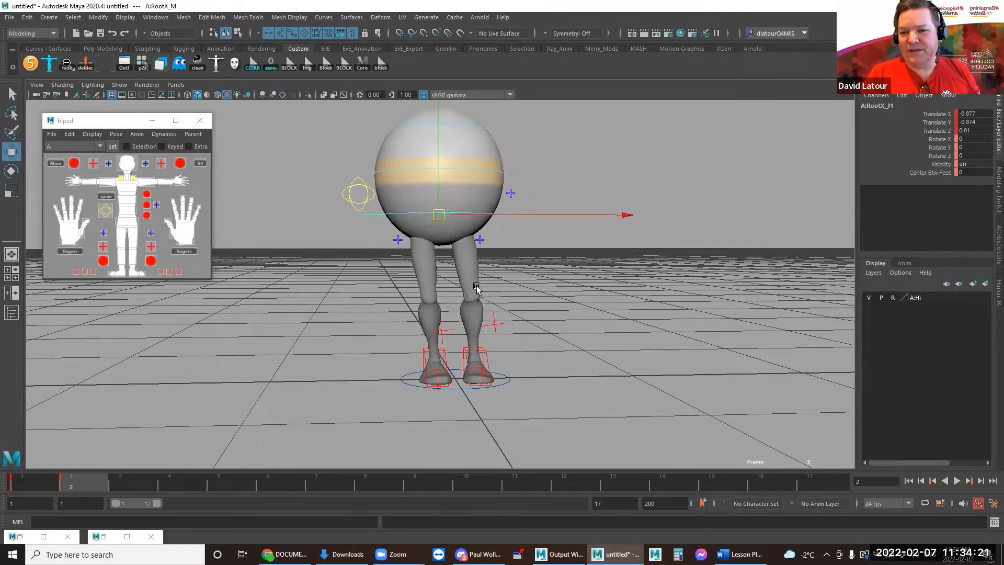
{"action": "left_click_drag", "start_coordinate": [478, 292], "coordinate": [496, 248], "text": "alt"}
{"action": "left_click", "coordinate": [492, 349]}
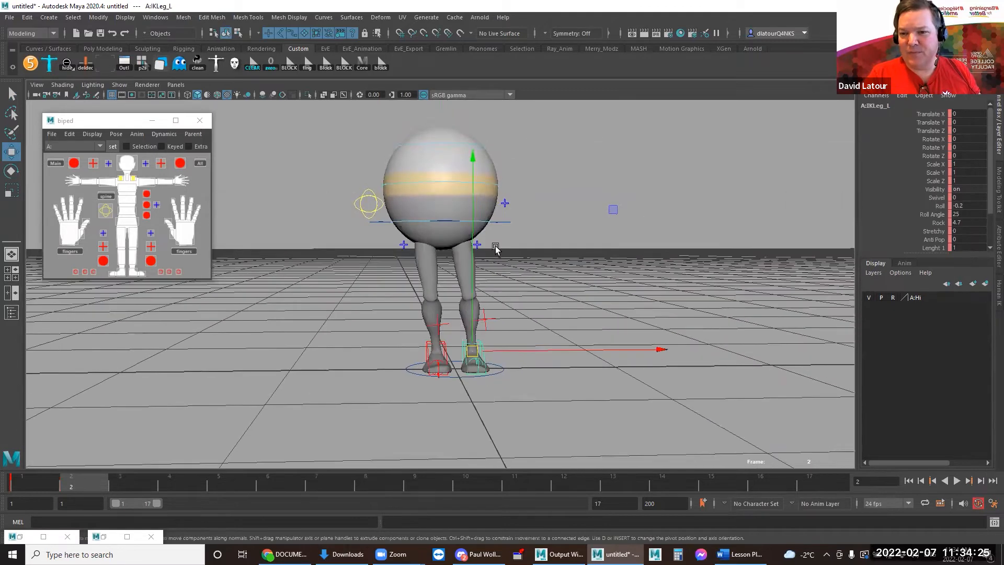
{"action": "left_click", "coordinate": [505, 215]}
{"action": "left_click_drag", "start_coordinate": [442, 224], "coordinate": [438, 229]}
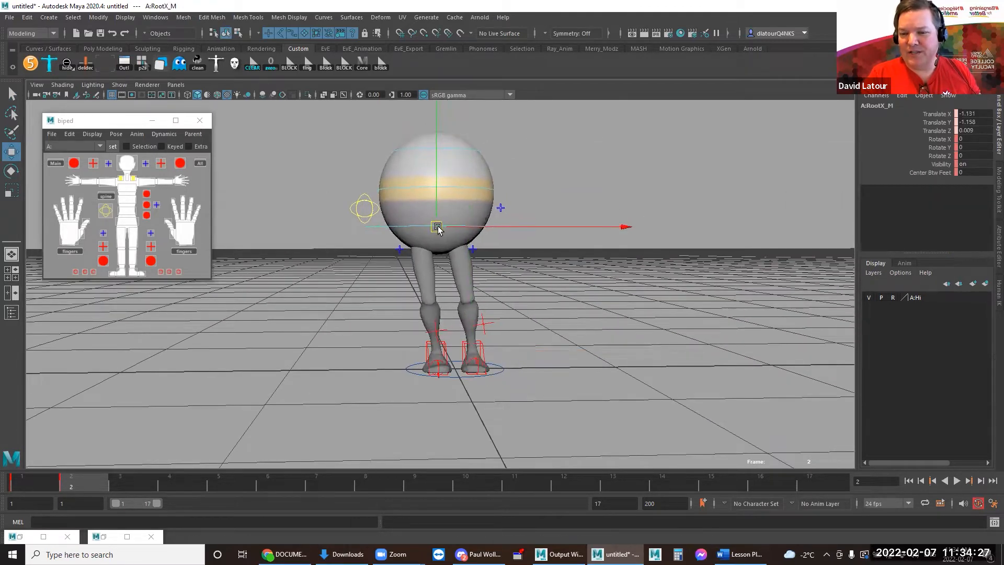
- Rotate the RootX_M body to about Rotate X 3.793, Rotate Y -3.991 and Rotate Z -6.509
{"action": "key", "text": "e"}
{"action": "left_click_drag", "start_coordinate": [529, 198], "coordinate": [529, 218]}
{"action": "left_click_drag", "start_coordinate": [334, 183], "coordinate": [337, 161]}
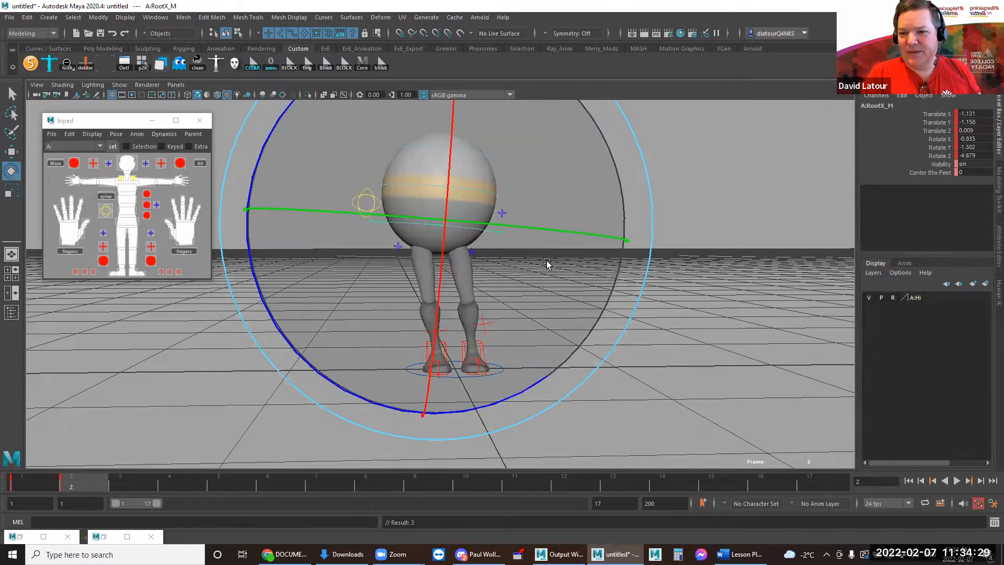
{"action": "left_click_drag", "start_coordinate": [547, 262], "coordinate": [574, 298]}
{"action": "key", "text": "w"}
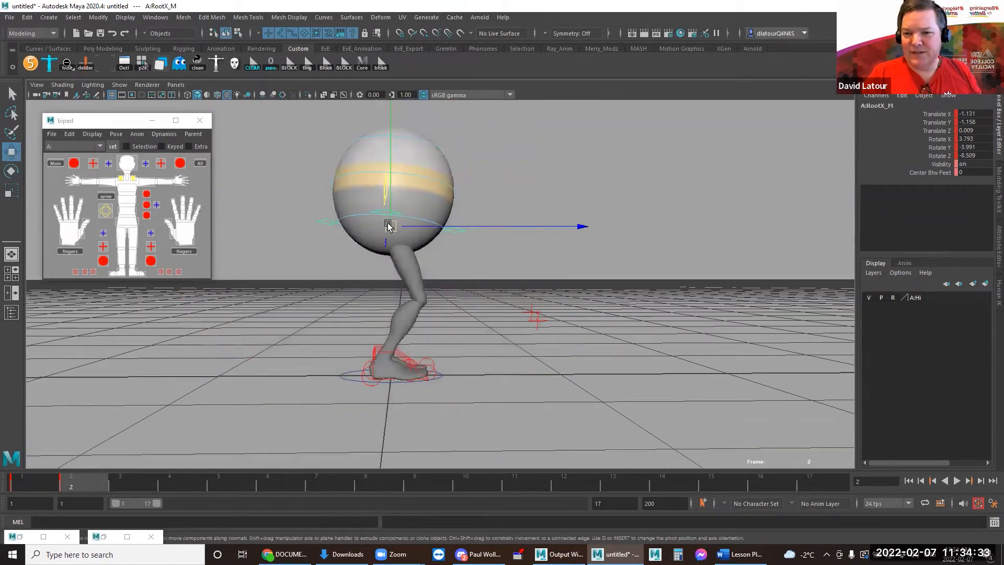
- On frame 2, shift the RootX_M body to about Translate X -1.106, Y -1.099 and Z -0.526, and key the stored block controls
{"action": "left_click_drag", "start_coordinate": [390, 225], "coordinate": [381, 226]}
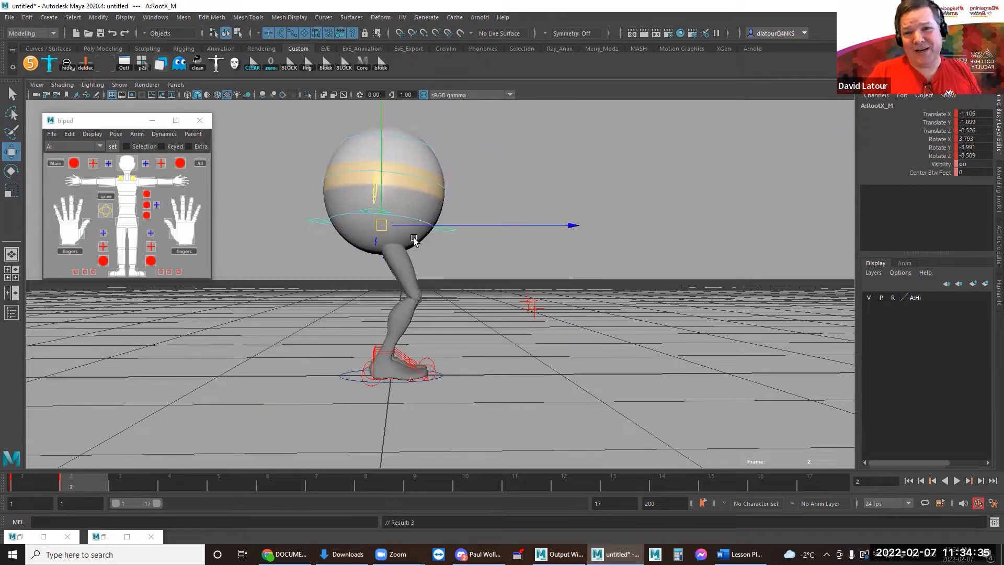
{"action": "left_click_drag", "start_coordinate": [472, 309], "coordinate": [473, 355], "text": "alt"}
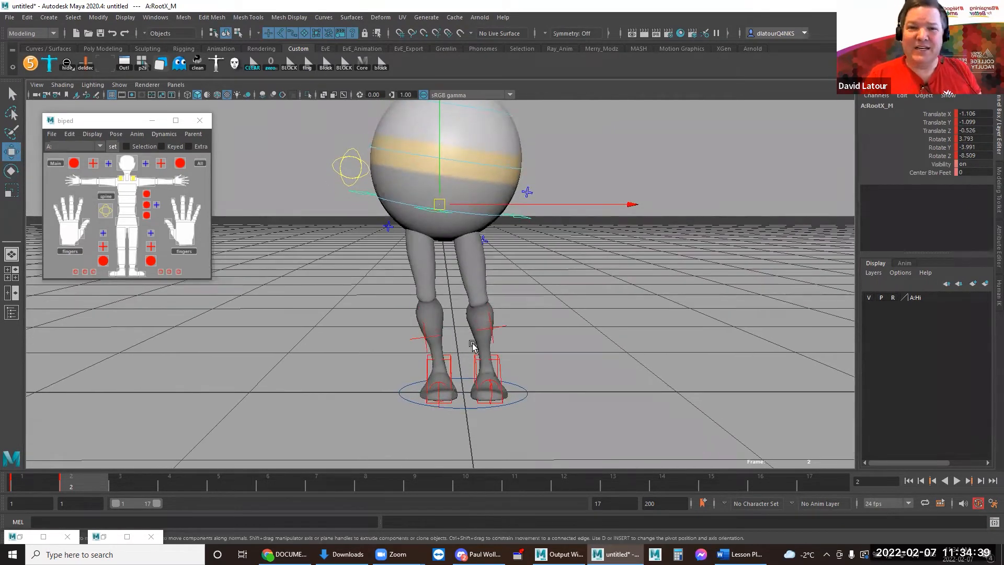
{"action": "left_click", "coordinate": [482, 361]}
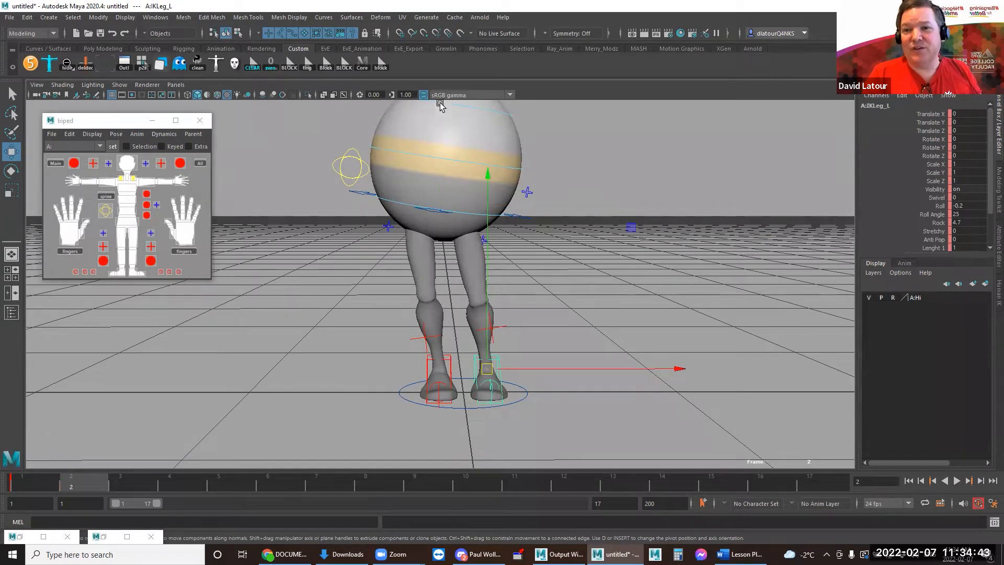
{"action": "left_click", "coordinate": [379, 64]}
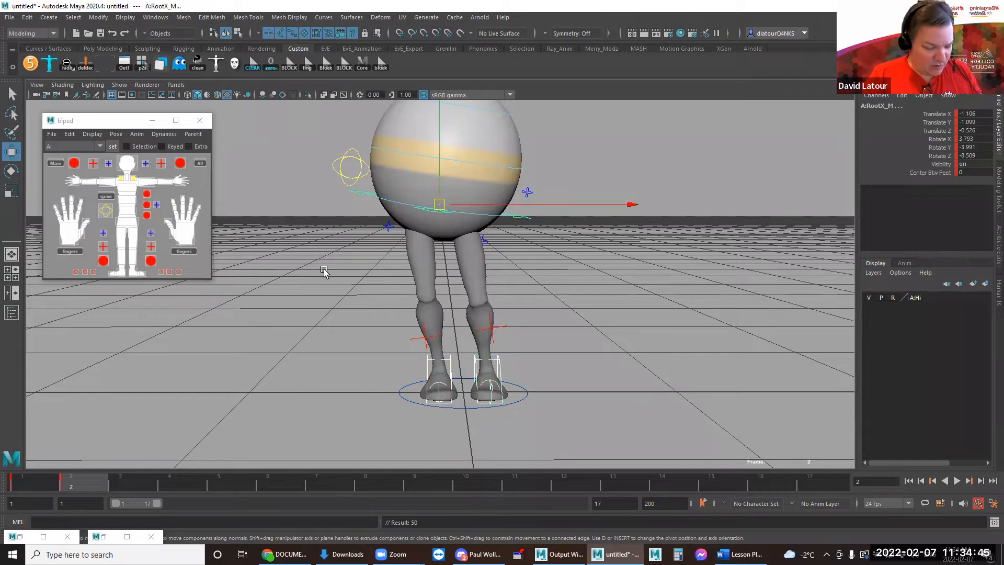
{"action": "key", "text": "alt+comma"}
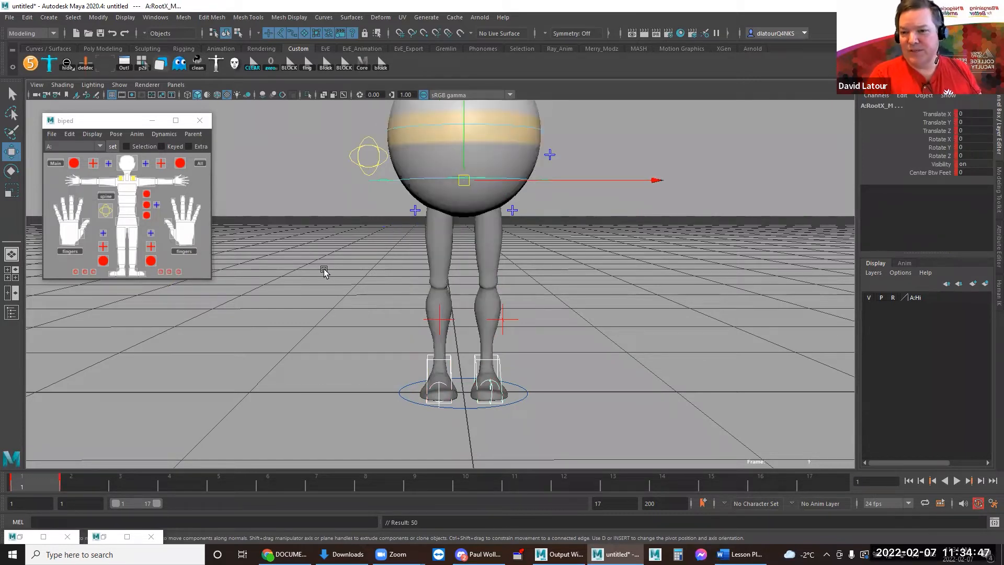
{"action": "key", "text": "alt+period"}
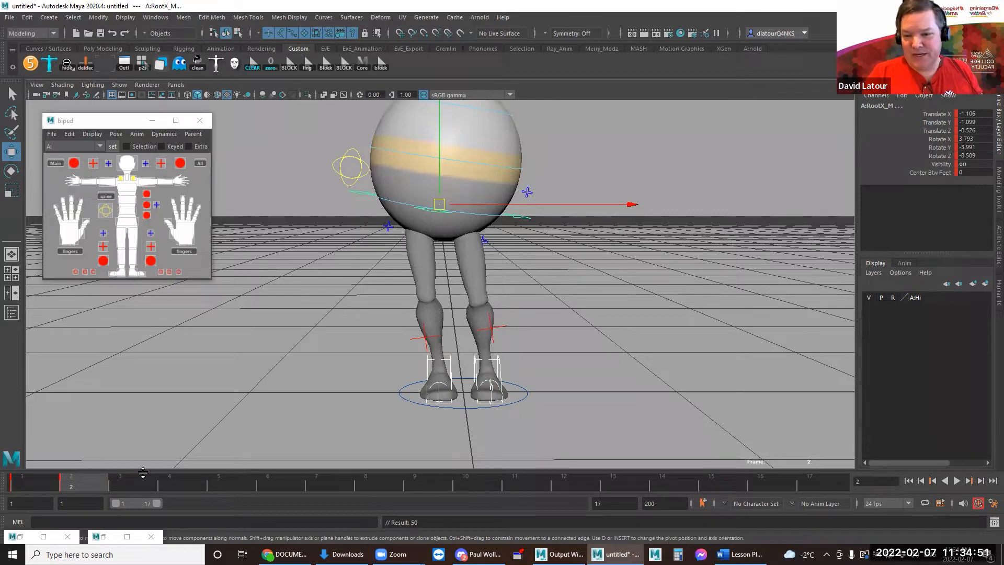
- On frame 3, lift the left foot IKLeg_L to about Translate Y 1.13 and rotate it to about X 16.46, Y 37.815 and Z -1.387
{"action": "key", "text": "alt+period"}
{"action": "left_click", "coordinate": [497, 363]}
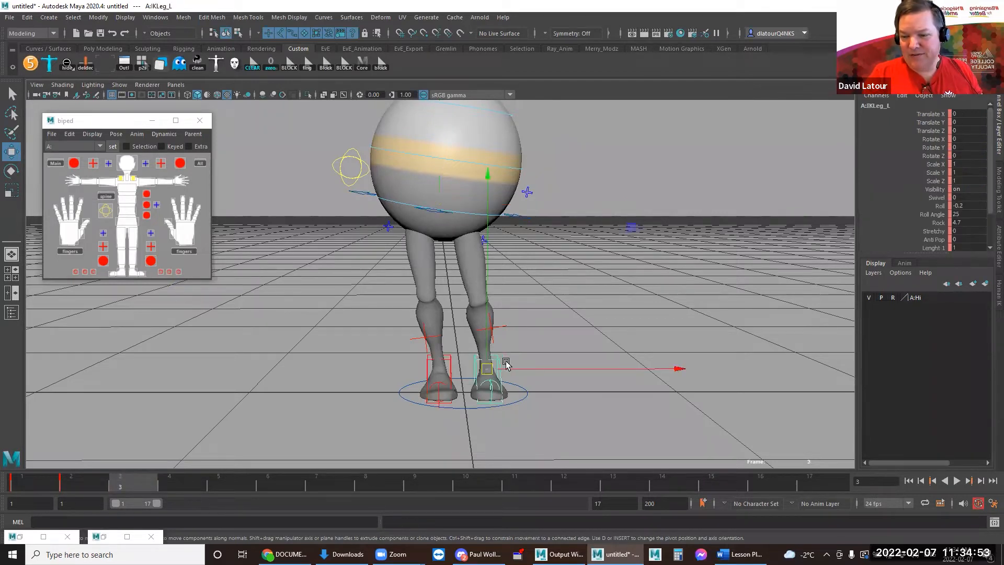
{"action": "left_click_drag", "start_coordinate": [490, 365], "coordinate": [470, 294]}
{"action": "key", "text": "e"}
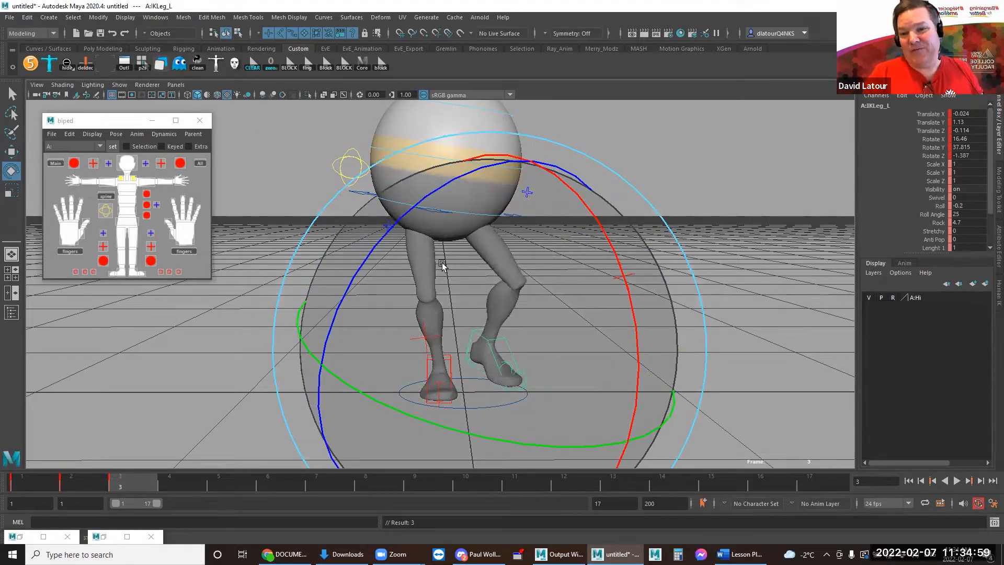
- On frame 3, shift the RootX_M body to about Translate X -1.663, Y -1.147 and rotate it to about X 4.65, Y -2.333, Z 7.805
{"action": "left_click", "coordinate": [275, 186]}
{"action": "left_click", "coordinate": [370, 197]}
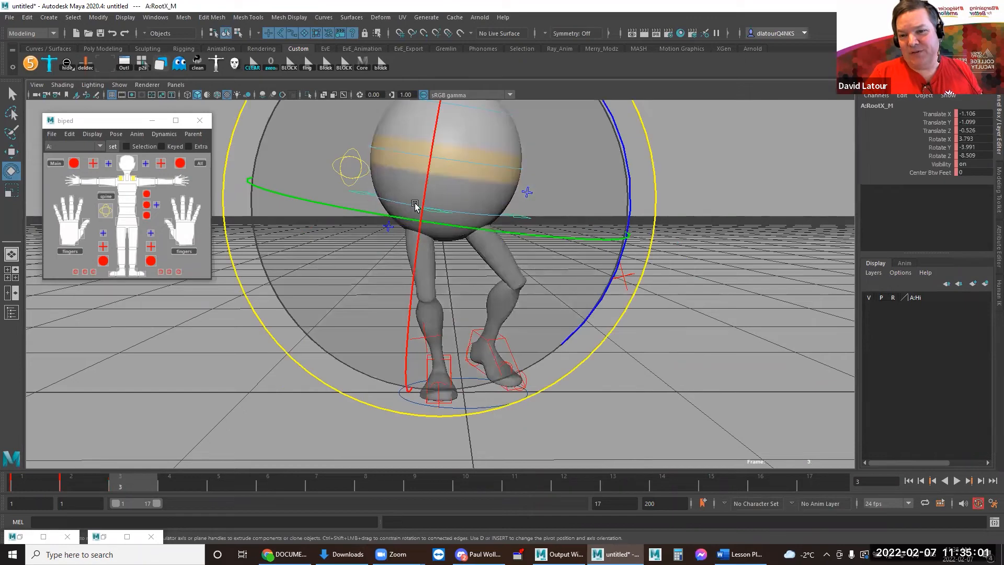
{"action": "key", "text": "w"}
{"action": "left_click_drag", "start_coordinate": [434, 207], "coordinate": [425, 207]}
{"action": "key", "text": "e"}
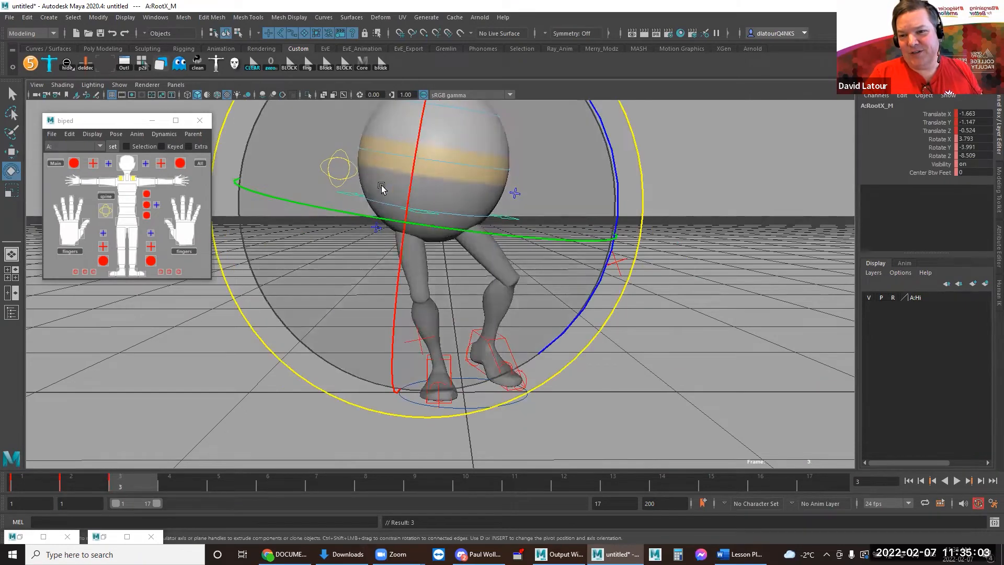
{"action": "left_click_drag", "start_coordinate": [229, 296], "coordinate": [262, 349]}
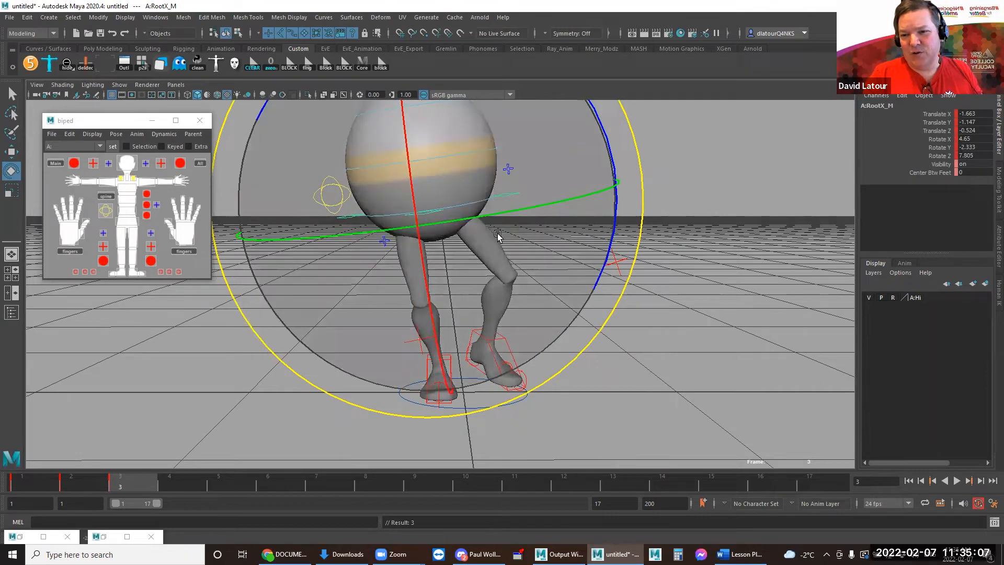
{"action": "left_click_drag", "start_coordinate": [405, 283], "coordinate": [452, 266], "text": "alt"}
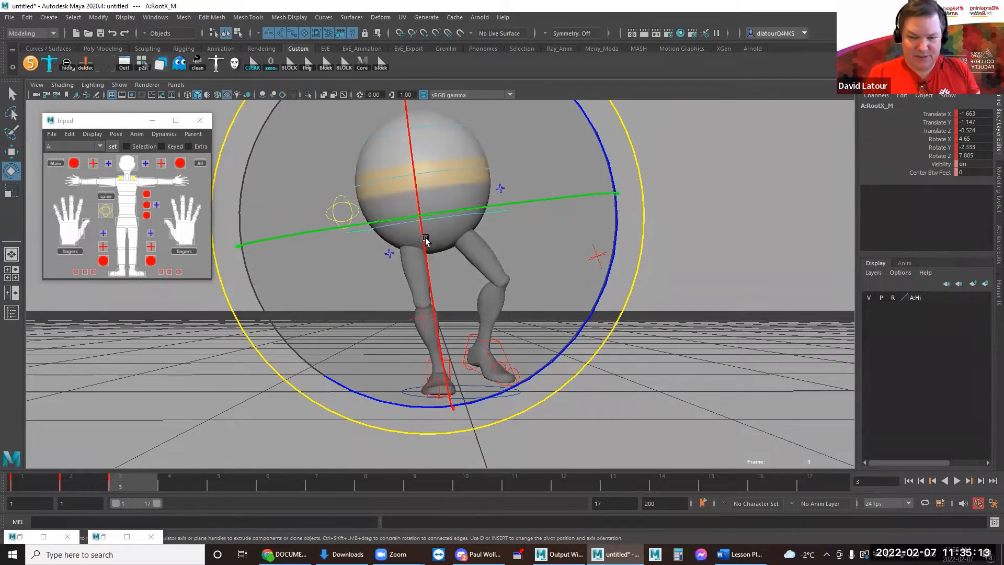
{"action": "key", "text": "period"}
{"action": "key", "text": "period"}
{"action": "key", "text": "period"}
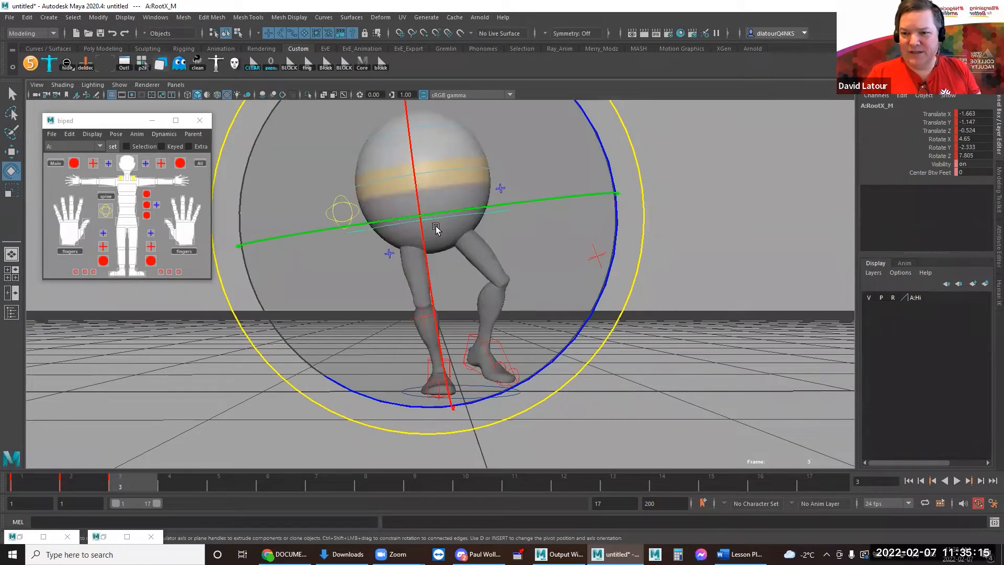
- Try planting the left foot IKLeg_L forward at about Translate Y -0.362 and Z 4.57, with Rotate X and Rotate Z set to 0
{"action": "left_click", "coordinate": [546, 400]}
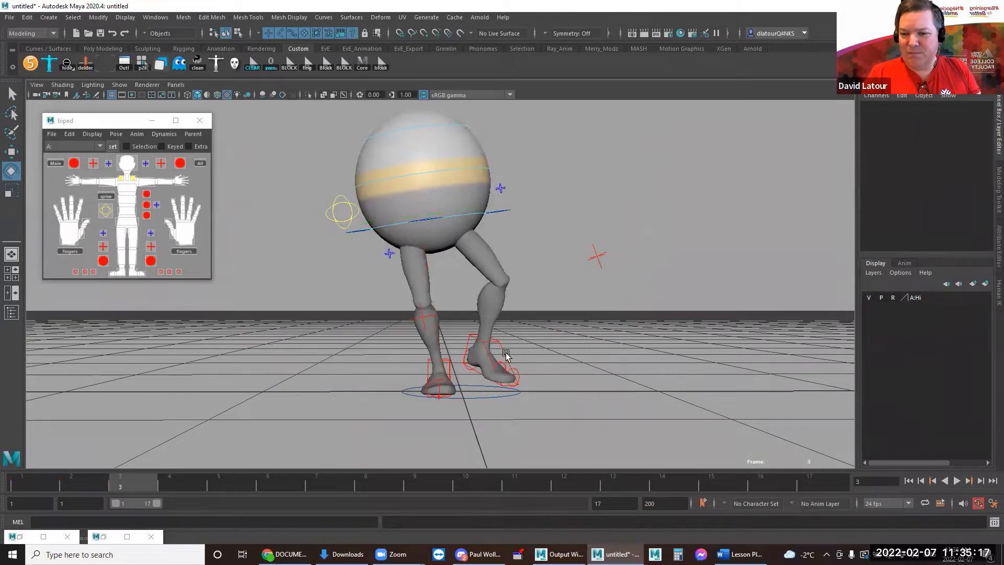
{"action": "left_click", "coordinate": [504, 362]}
{"action": "left_click_drag", "start_coordinate": [496, 378], "coordinate": [321, 362], "text": "alt"}
{"action": "key", "text": "w"}
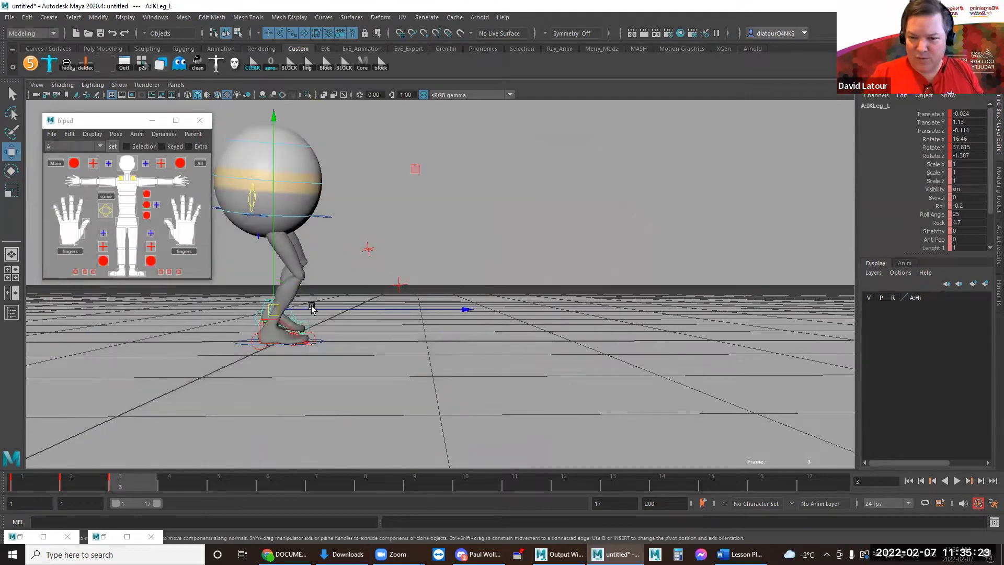
{"action": "left_click_drag", "start_coordinate": [314, 312], "coordinate": [378, 313]}
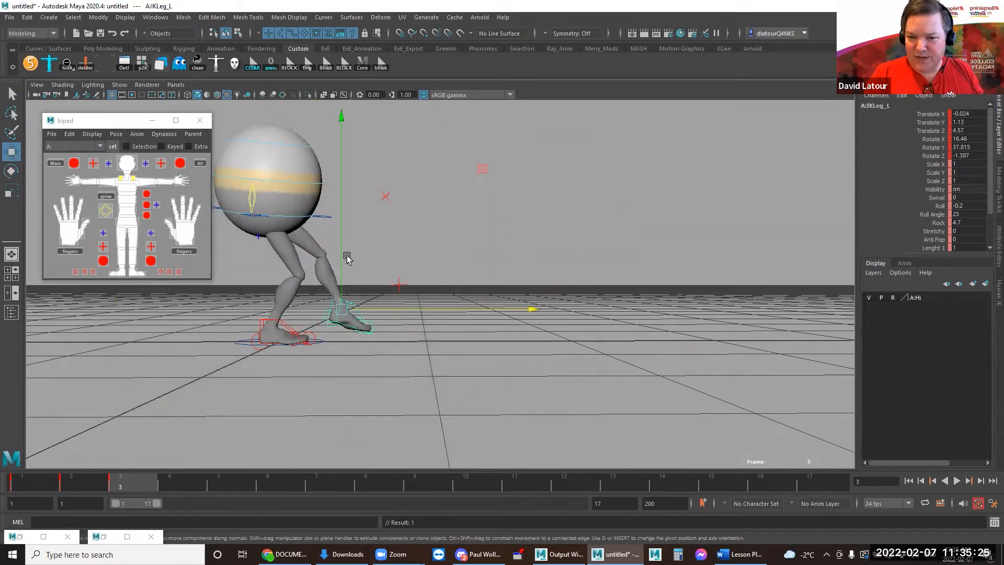
{"action": "left_click_drag", "start_coordinate": [346, 254], "coordinate": [341, 283]}
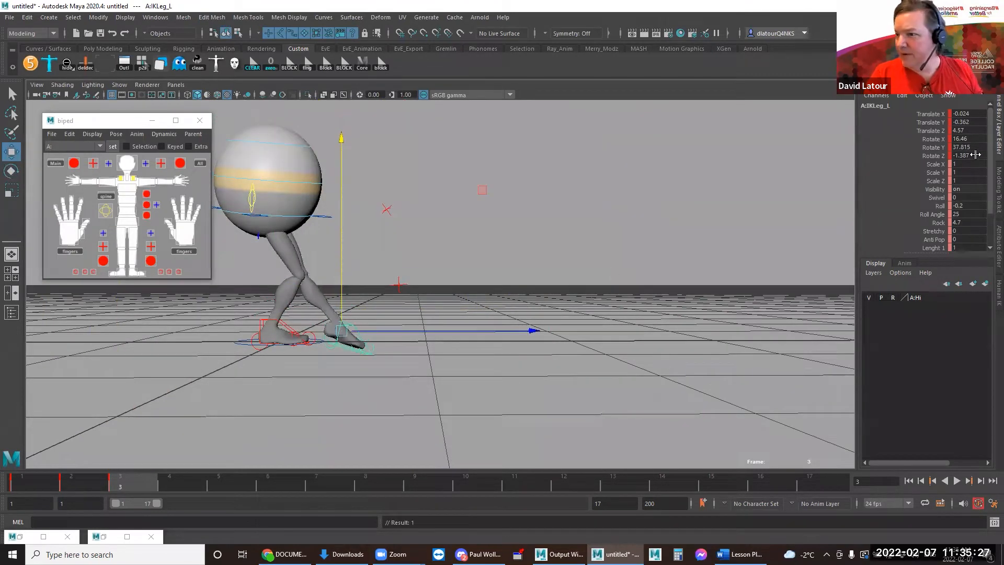
{"action": "left_click", "coordinate": [974, 139]}
{"action": "left_click", "coordinate": [960, 157], "text": "ctrl"}
{"action": "type", "text": "0"}
{"action": "key", "text": "Return"}
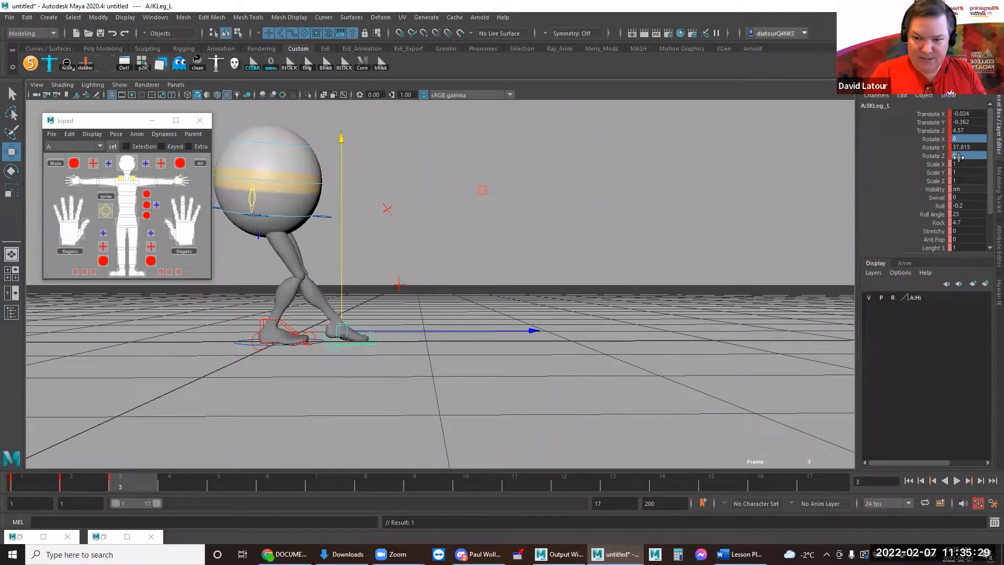
- Try moving the RootX_M body forward and down to about Translate X -0.955, Y -1.754 and Z 0.638 on frame 3
{"action": "left_click", "coordinate": [325, 216]}
{"action": "left_click_drag", "start_coordinate": [269, 211], "coordinate": [286, 228]}
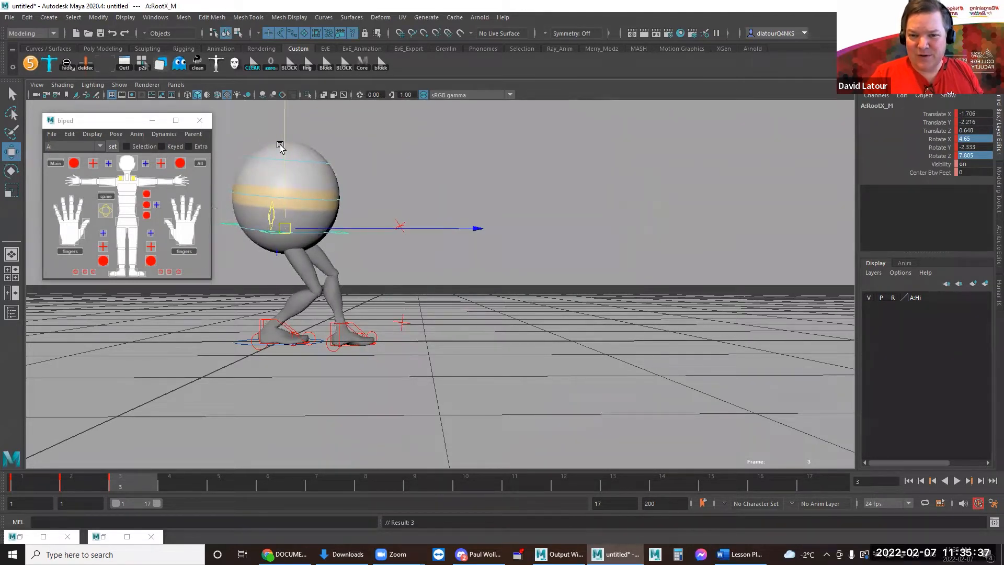
{"action": "left_click_drag", "start_coordinate": [298, 343], "coordinate": [280, 325], "text": "alt"}
{"action": "right_click_drag", "start_coordinate": [280, 322], "coordinate": [520, 352], "text": "alt"}
{"action": "middle_click_drag", "start_coordinate": [612, 338], "coordinate": [544, 320], "text": "alt"}
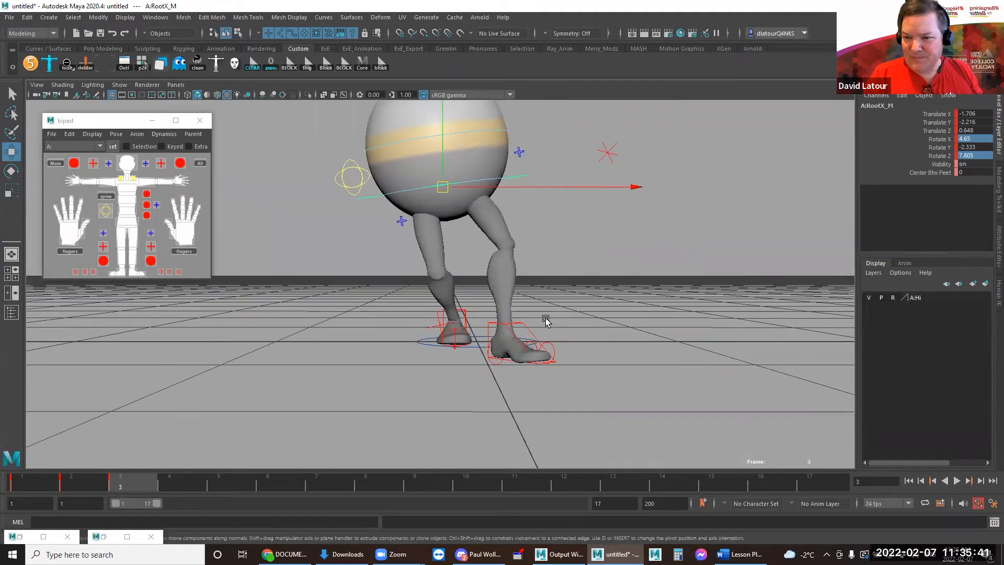
{"action": "right_click_drag", "start_coordinate": [544, 321], "coordinate": [516, 293], "text": "alt"}
{"action": "middle_click_drag", "start_coordinate": [489, 210], "coordinate": [478, 226], "text": "alt"}
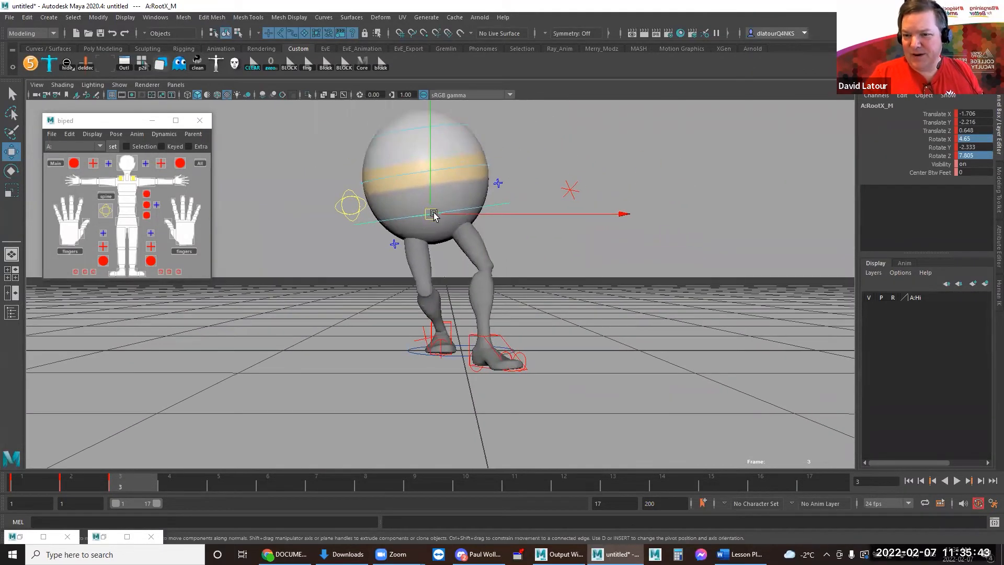
{"action": "left_click_drag", "start_coordinate": [433, 214], "coordinate": [448, 211]}
- Try rotating the RootX_M body to about X 13.164, Y -4.918 and Z 0.952, and compare the poses on frames 1 to 3
{"action": "key", "text": "e"}
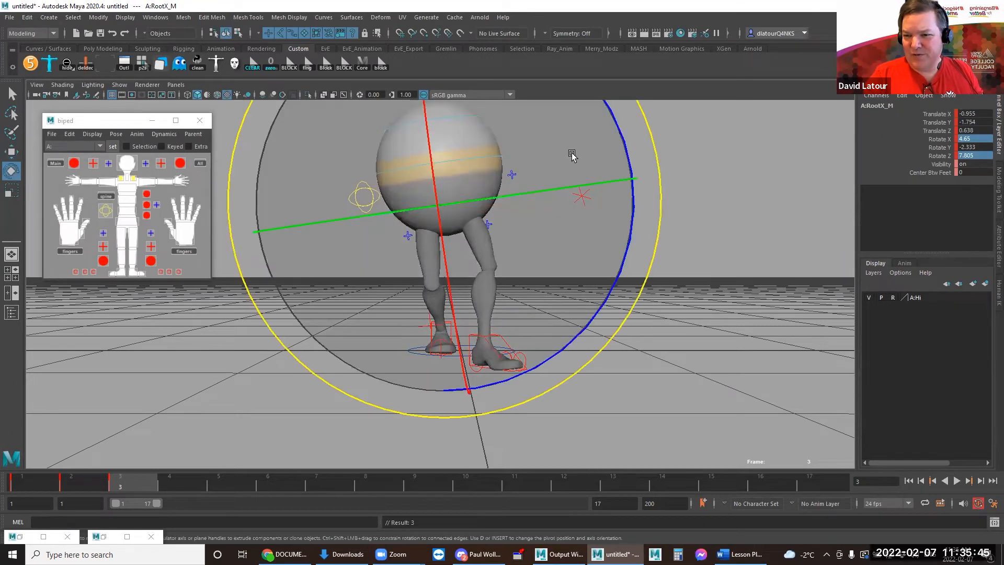
{"action": "mouse_move", "coordinate": [571, 156]}
{"action": "left_mouse_down"}
{"action": "mouse_move", "coordinate": [596, 162]}
{"action": "mouse_move", "coordinate": [529, 197]}
{"action": "mouse_move", "coordinate": [559, 164]}
{"action": "mouse_move", "coordinate": [565, 173]}
{"action": "left_mouse_up"}
{"action": "middle_click_drag", "start_coordinate": [472, 264], "coordinate": [458, 297], "text": "alt"}
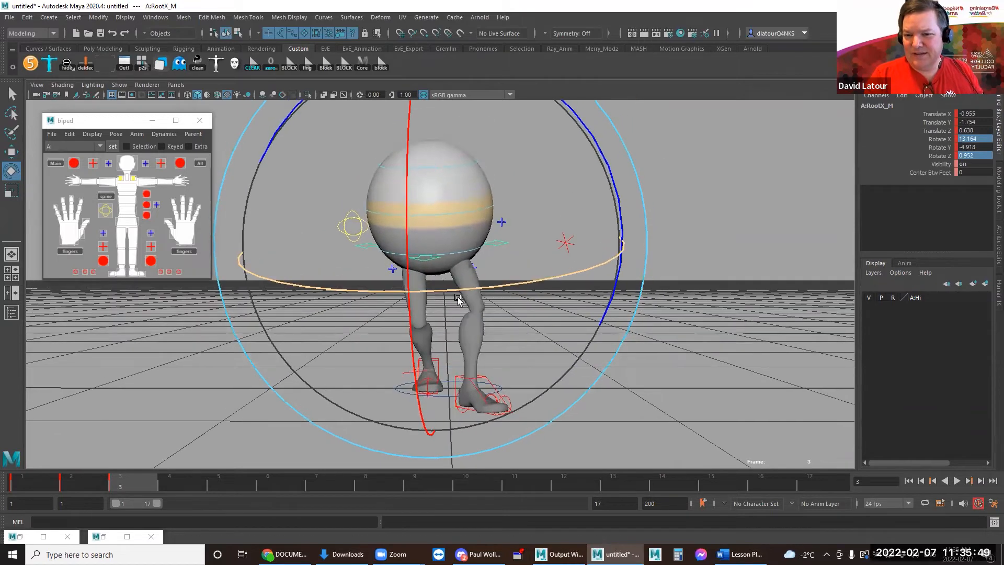
{"action": "right_click_drag", "start_coordinate": [457, 297], "coordinate": [426, 297], "text": "alt"}
{"action": "left_click_drag", "start_coordinate": [426, 297], "coordinate": [437, 286], "text": "alt"}
{"action": "key", "text": "comma"}
{"action": "key", "text": "comma"}
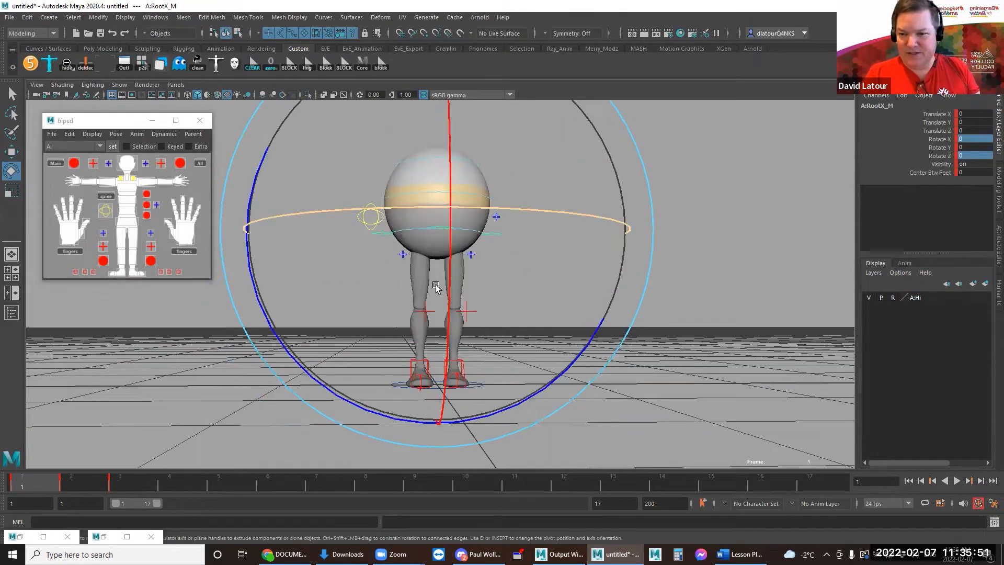
{"action": "key", "text": "period"}
{"action": "key", "text": "period"}
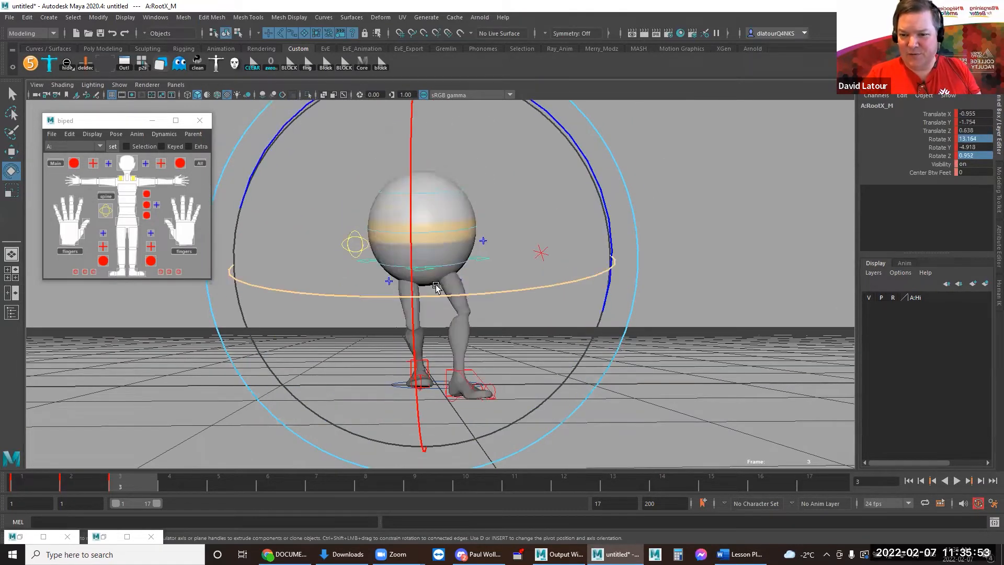
{"action": "key", "text": "comma"}
{"action": "key", "text": "period"}
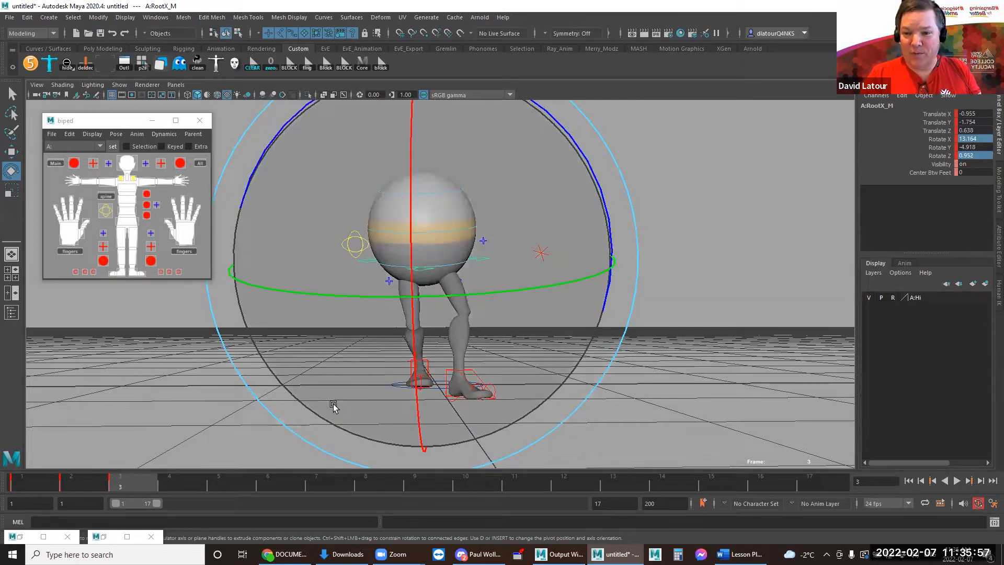
- Undo the latest body moves and rotations and the left foot's forward step on frame 3, back to the lifted-foot pose
{"action": "key", "text": "ctrl+z"}
{"action": "key", "text": "ctrl+z"}
{"action": "key", "text": "ctrl+z"}
{"action": "key", "text": "ctrl+z"}
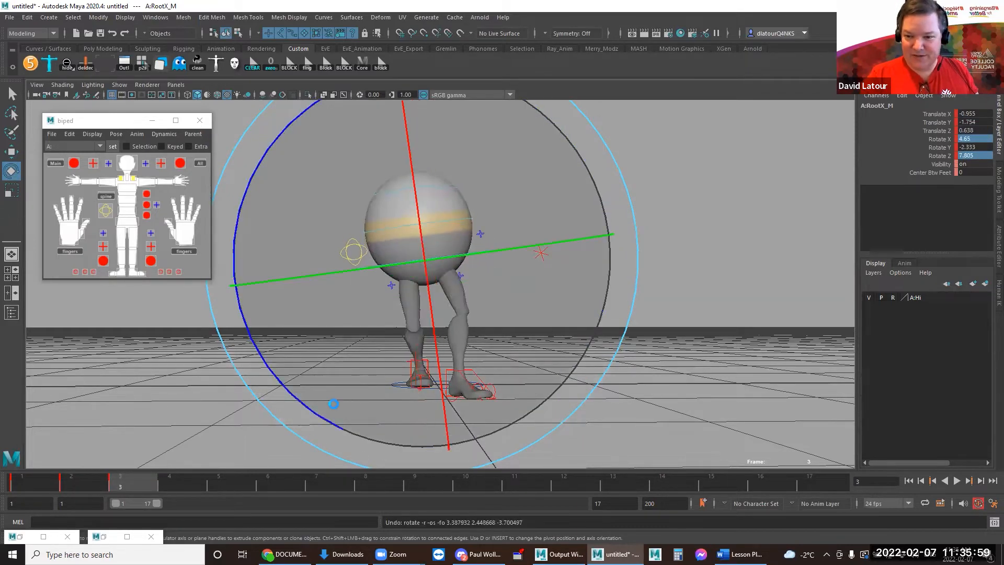
{"action": "key", "text": "ctrl+z"}
{"action": "key", "text": "ctrl+z"}
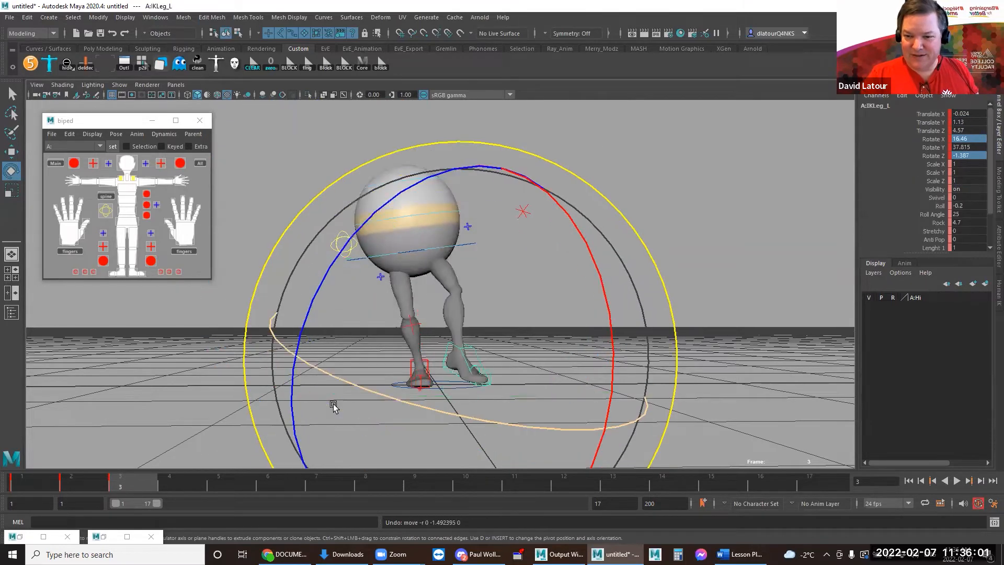
{"action": "key", "text": "ctrl+z"}
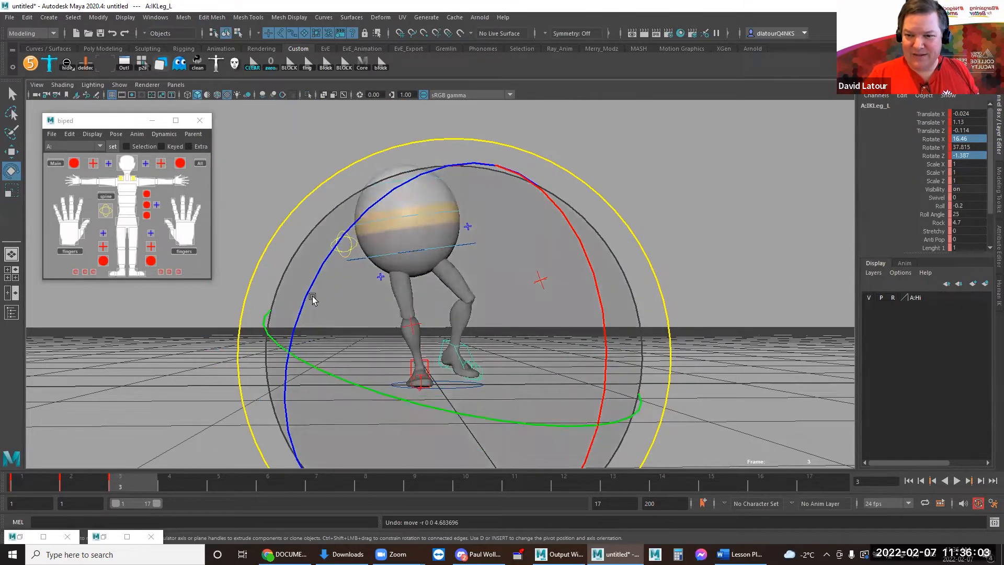
- Select the stored block controls on frame 3, and on frame 4 move the RootX_M body forward and down
{"action": "left_click", "coordinate": [282, 168]}
{"action": "left_click", "coordinate": [381, 62]}
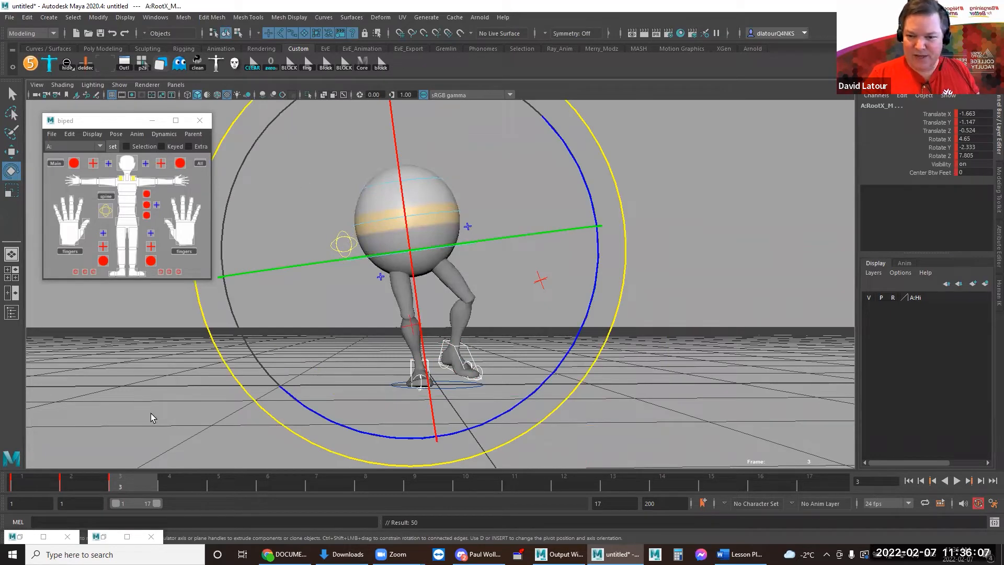
{"action": "left_click", "coordinate": [177, 481]}
{"action": "left_click_drag", "start_coordinate": [213, 420], "coordinate": [486, 346], "text": "alt"}
{"action": "left_click", "coordinate": [487, 346]}
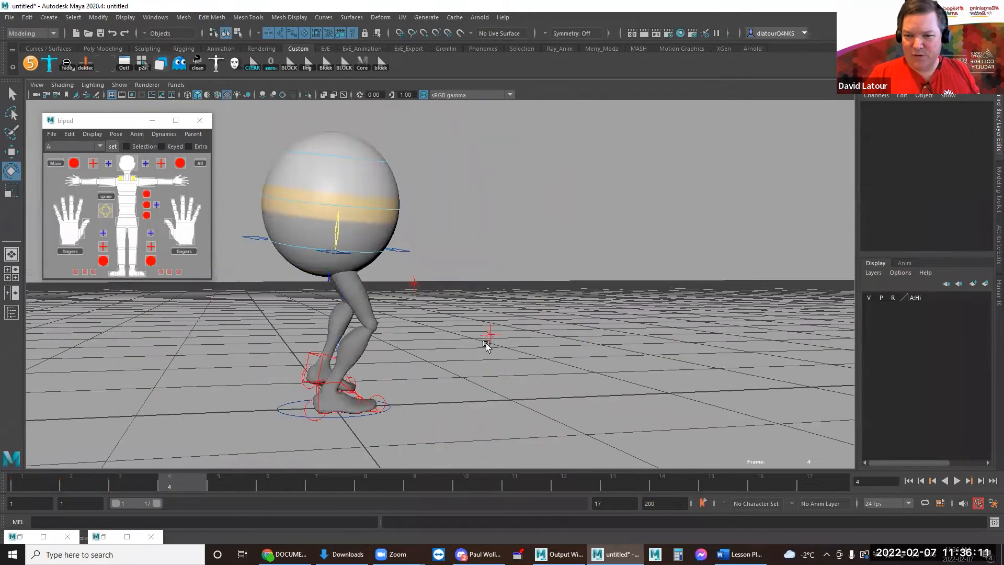
{"action": "left_click", "coordinate": [405, 251]}
{"action": "key", "text": "w"}
{"action": "left_click_drag", "start_coordinate": [324, 245], "coordinate": [352, 278]}
- On frame 4, move and key the left foot IKLeg_L at about Translate X -1.385, Y 0.273, Z 5.054, and set Rotate X and Z to 0
{"action": "left_click", "coordinate": [312, 363]}
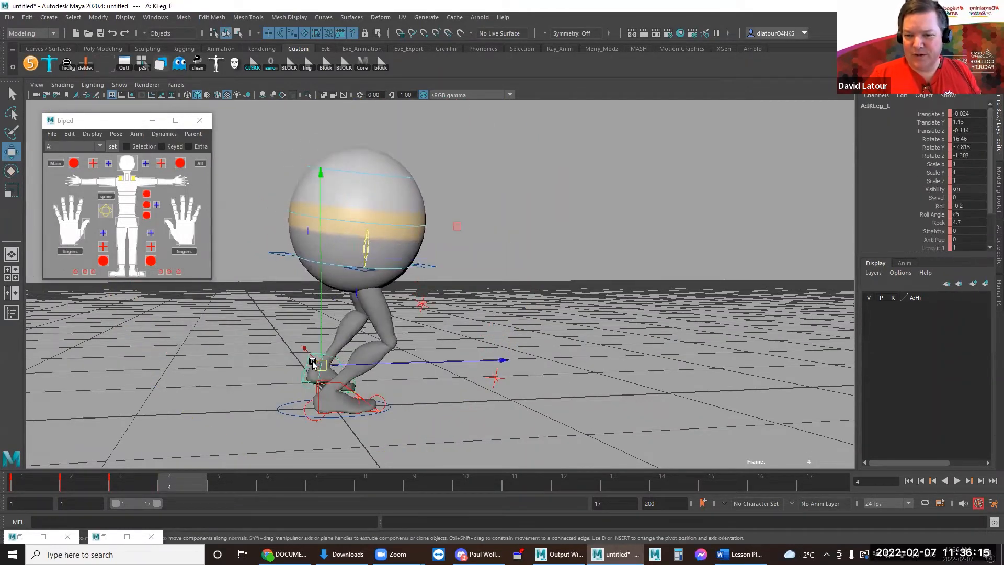
{"action": "left_click_drag", "start_coordinate": [312, 363], "coordinate": [422, 382]}
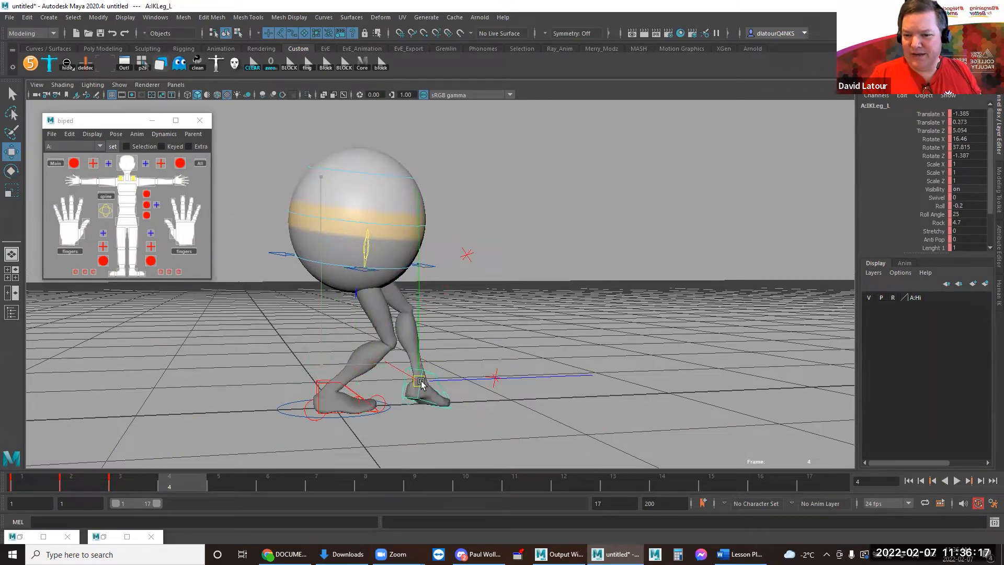
{"action": "key", "text": "s"}
{"action": "left_click", "coordinate": [965, 139]}
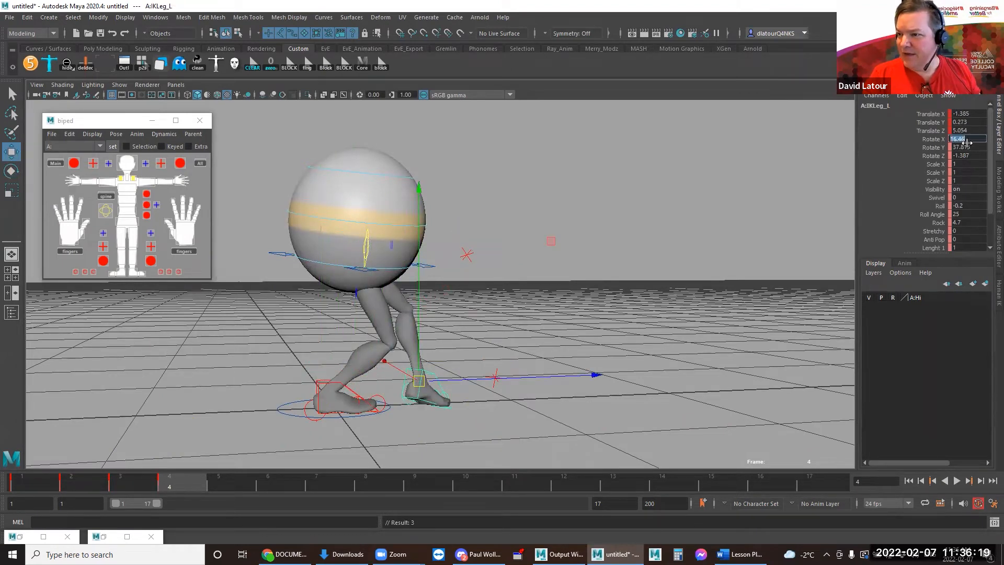
{"action": "left_click", "coordinate": [964, 155]}
{"action": "type", "text": "0"}
{"action": "key", "text": "Return"}
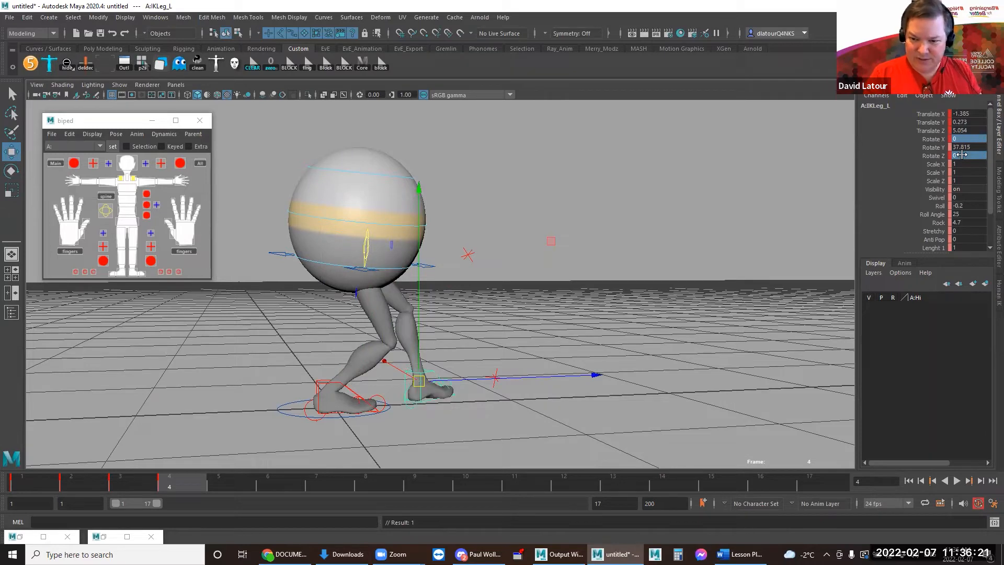
- On frame 4, move the RootX_M body to about Translate X -1.965, Y -1.643 and Z 1.244
{"action": "key", "text": "e"}
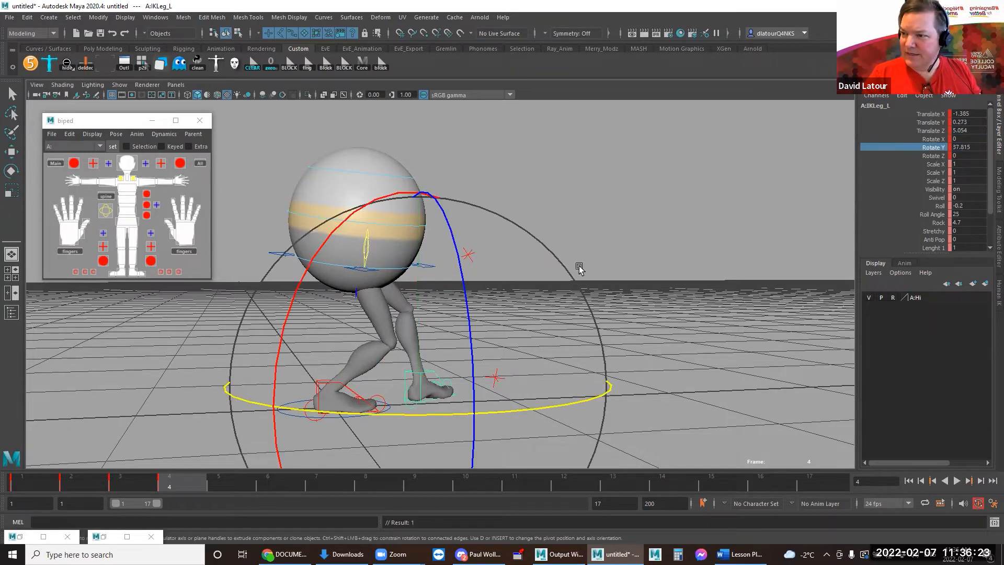
{"action": "left_click", "coordinate": [552, 214]}
{"action": "left_click_drag", "start_coordinate": [554, 212], "coordinate": [458, 271], "text": "alt"}
{"action": "left_click", "coordinate": [427, 267]}
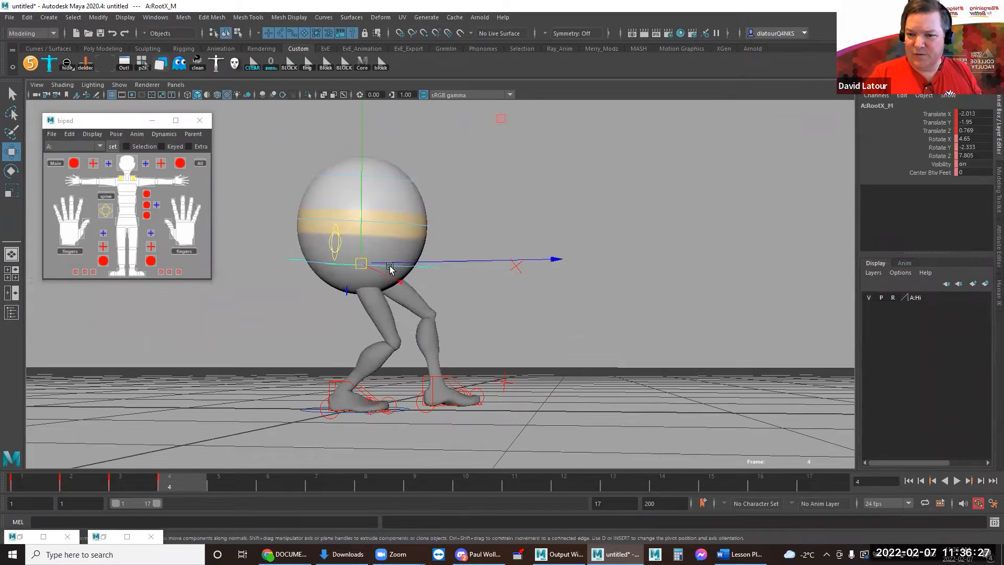
{"action": "left_click_drag", "start_coordinate": [362, 262], "coordinate": [388, 292]}
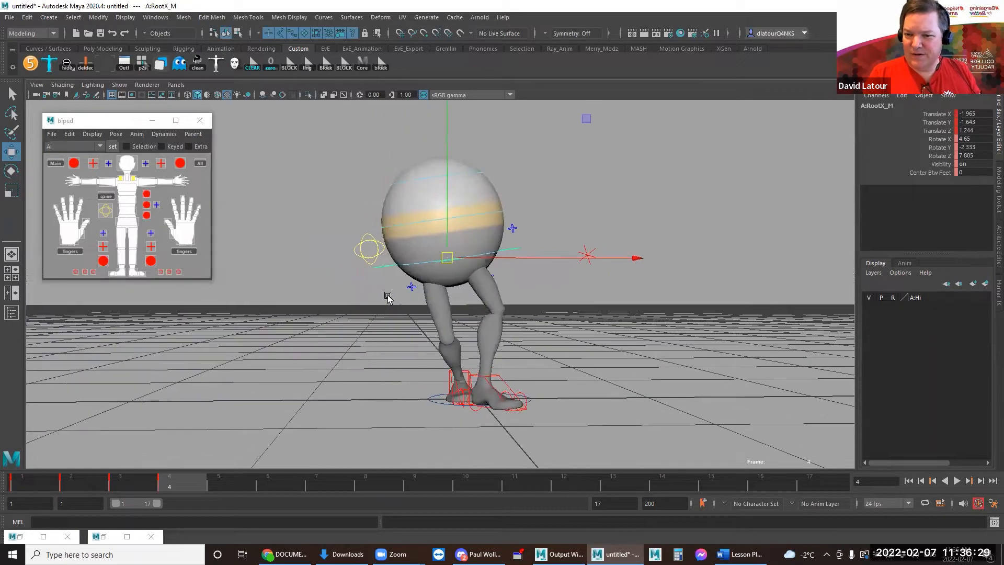
- On frame 4, lower the left foot IKLeg_L and shift it sideways to about Translate X 0.334 and Y -0.069
{"action": "left_click_drag", "start_coordinate": [502, 314], "coordinate": [512, 381], "text": "alt"}
{"action": "left_click", "coordinate": [499, 364]}
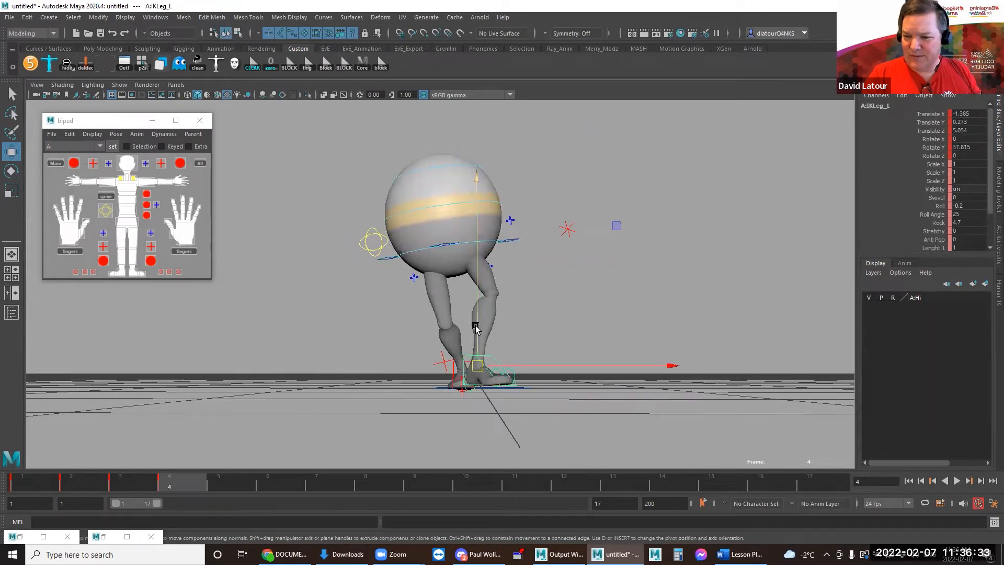
{"action": "left_click_drag", "start_coordinate": [476, 337], "coordinate": [477, 333]}
{"action": "left_click_drag", "start_coordinate": [505, 372], "coordinate": [539, 372]}
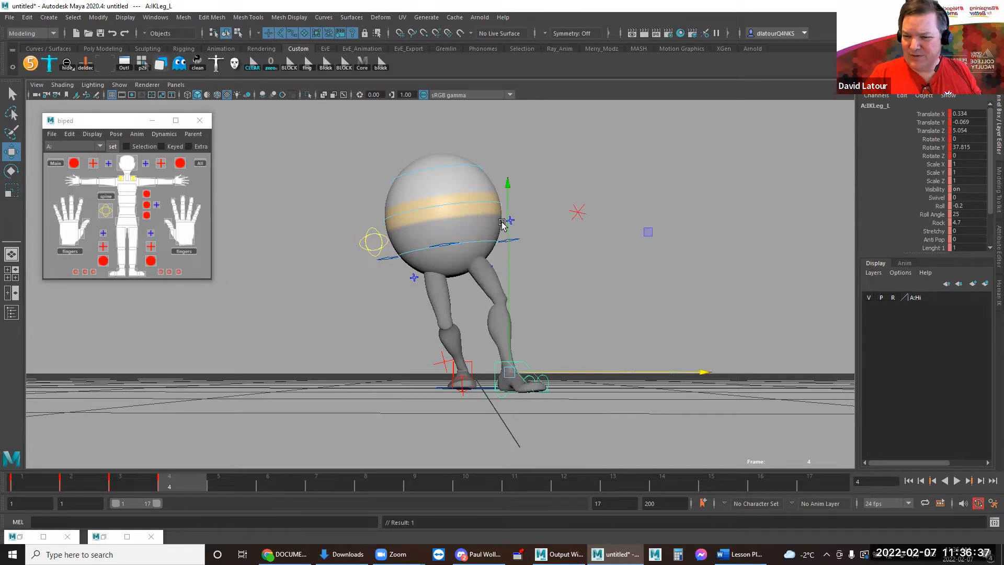
- Shift the RootX_M body to about X -0.91, Y -1.52, Z 1.217 on frame 4, and key all the stored block controls
{"action": "left_click", "coordinate": [449, 250]}
{"action": "left_click_drag", "start_coordinate": [449, 249], "coordinate": [464, 246]}
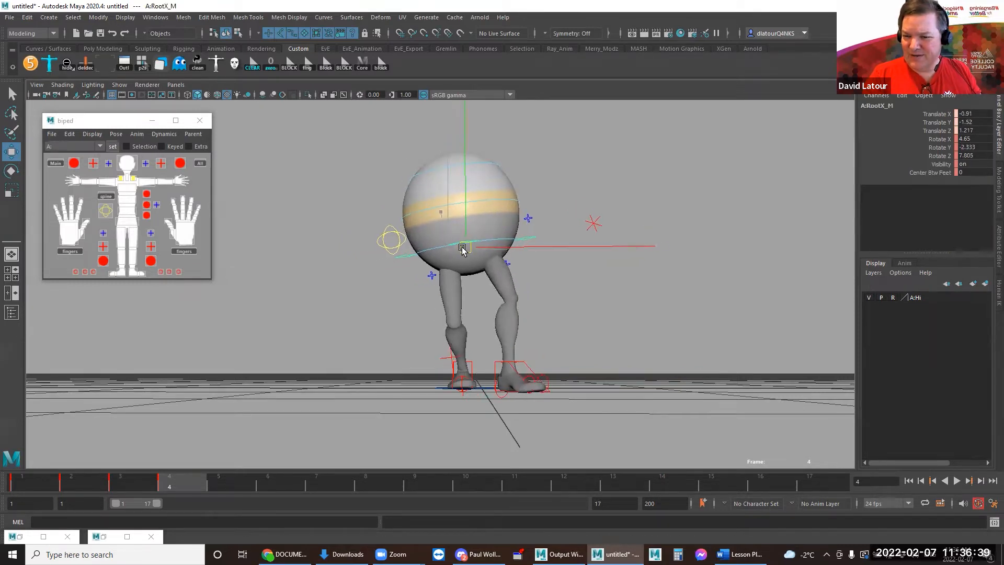
{"action": "left_click_drag", "start_coordinate": [479, 290], "coordinate": [447, 292], "text": "alt"}
{"action": "middle_click_drag", "start_coordinate": [447, 293], "coordinate": [448, 291], "text": "alt"}
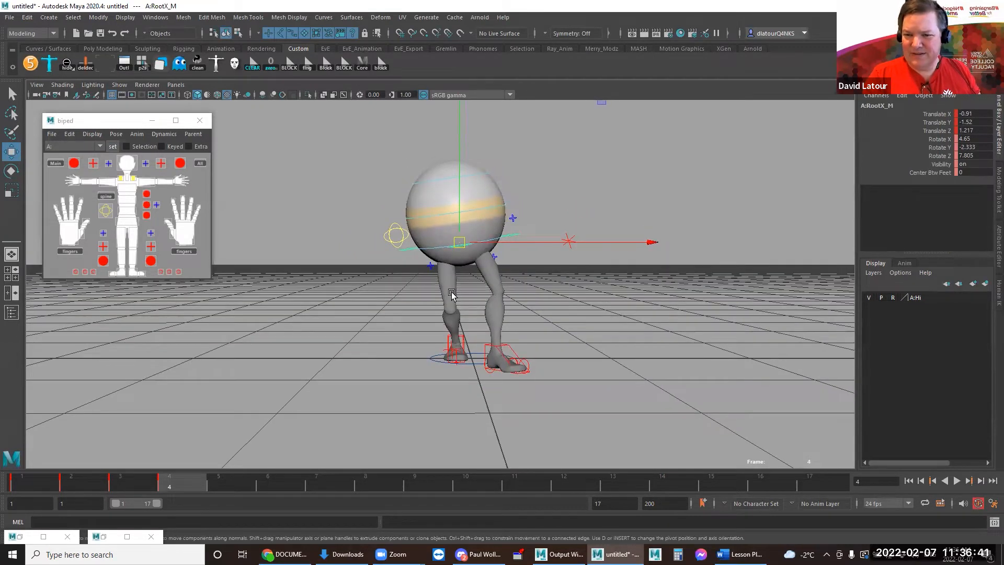
{"action": "left_click", "coordinate": [356, 148]}
{"action": "left_click", "coordinate": [375, 64]}
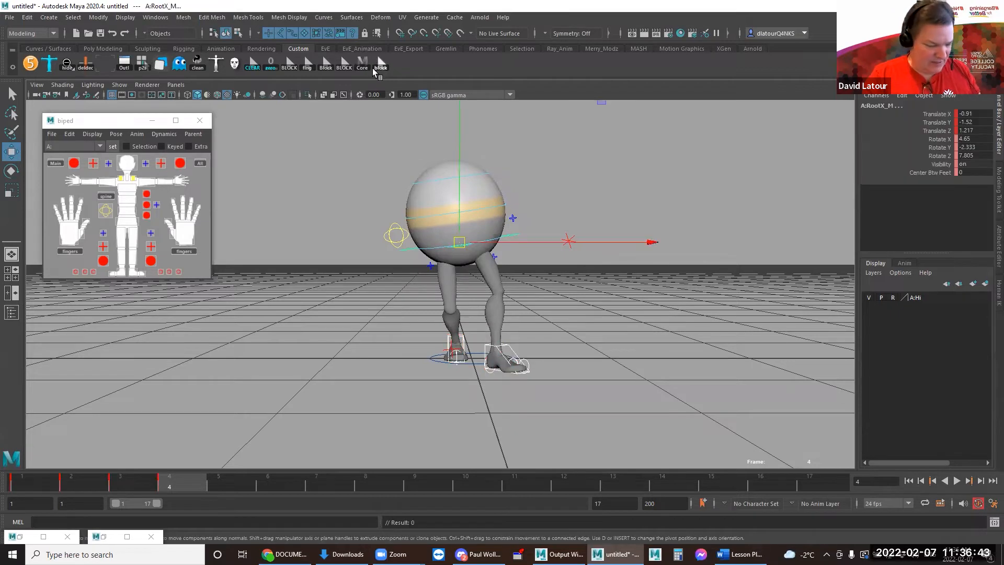
{"action": "key", "text": "s"}
- Step back to frame 1 and forward to frame 4 to compare the blocked poses
{"action": "key", "text": "comma"}
{"action": "key", "text": "comma"}
{"action": "key", "text": "comma"}
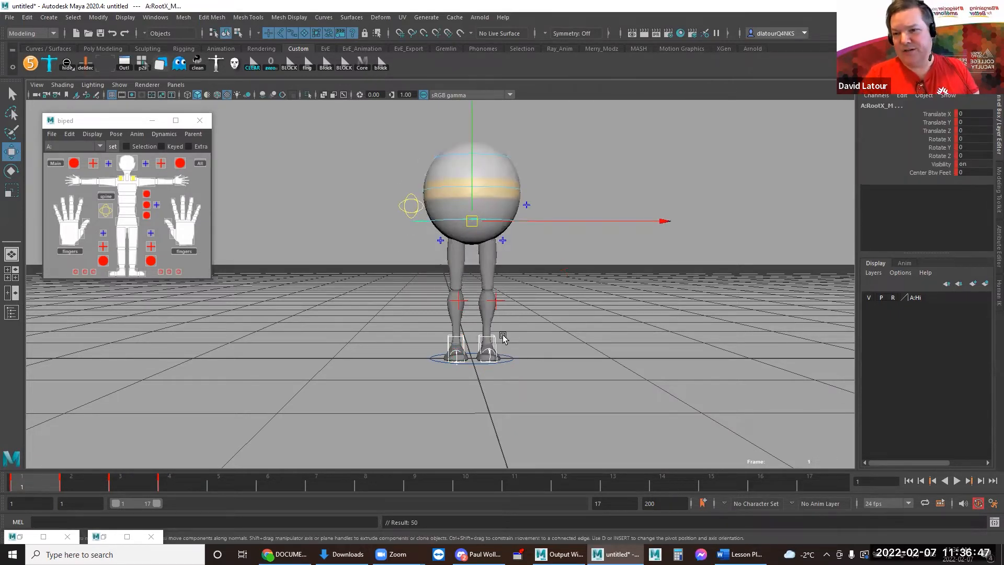
{"action": "key", "text": "period"}
{"action": "key", "text": "period"}
{"action": "key", "text": "period"}
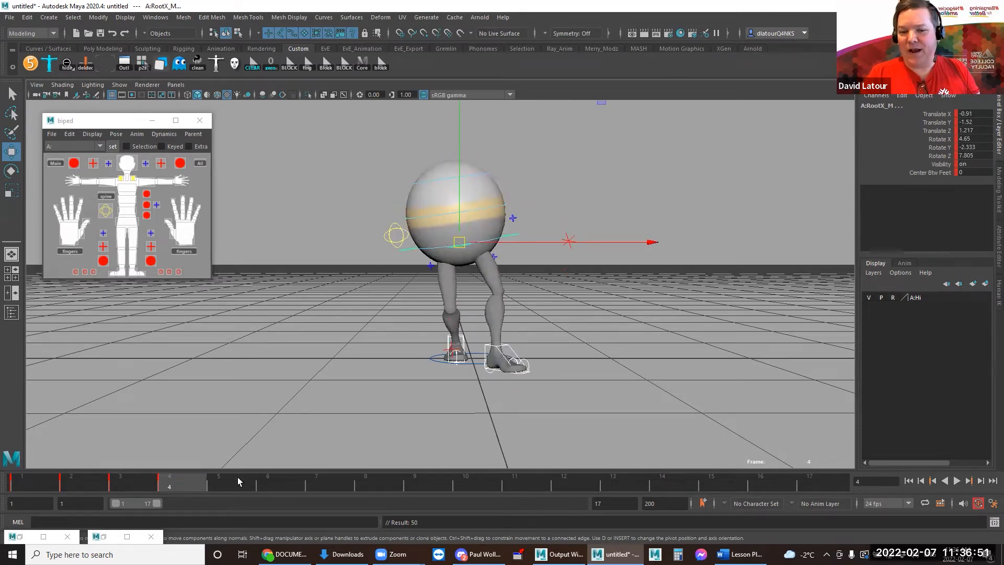
- On frame 5, move the RootX_M body forward and sideways to about Translate X 0.151, Y -1.311 and Z 2.392
{"action": "key", "text": "period"}
{"action": "left_click", "coordinate": [519, 236]}
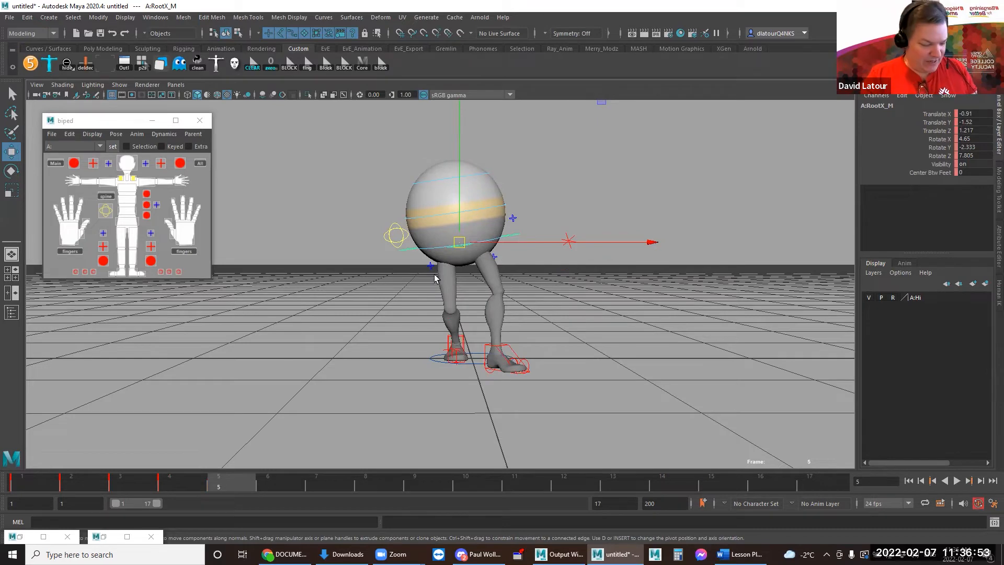
{"action": "left_click_drag", "start_coordinate": [434, 277], "coordinate": [501, 265], "text": "alt"}
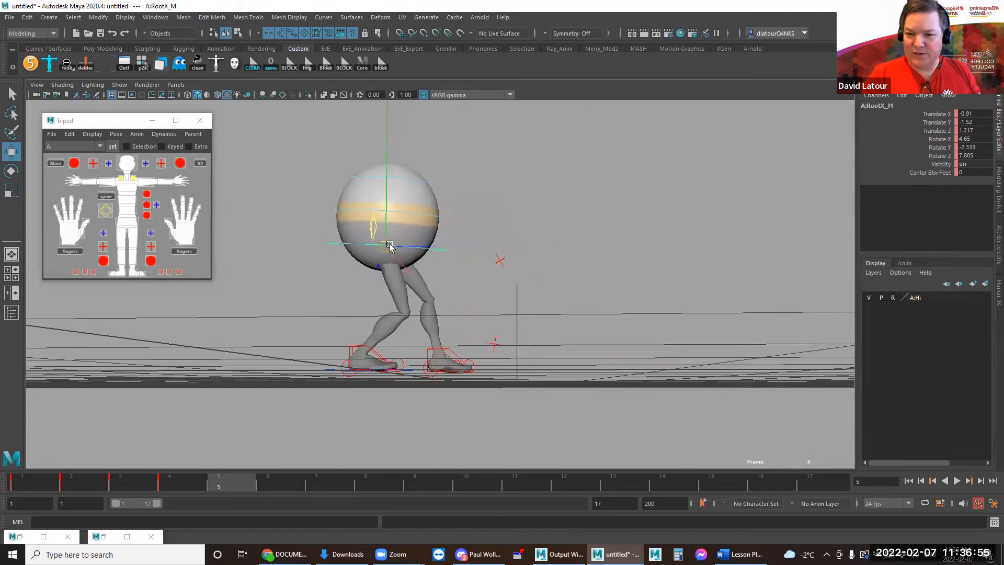
{"action": "left_click_drag", "start_coordinate": [389, 245], "coordinate": [410, 247]}
{"action": "left_click_drag", "start_coordinate": [488, 327], "coordinate": [352, 325], "text": "alt"}
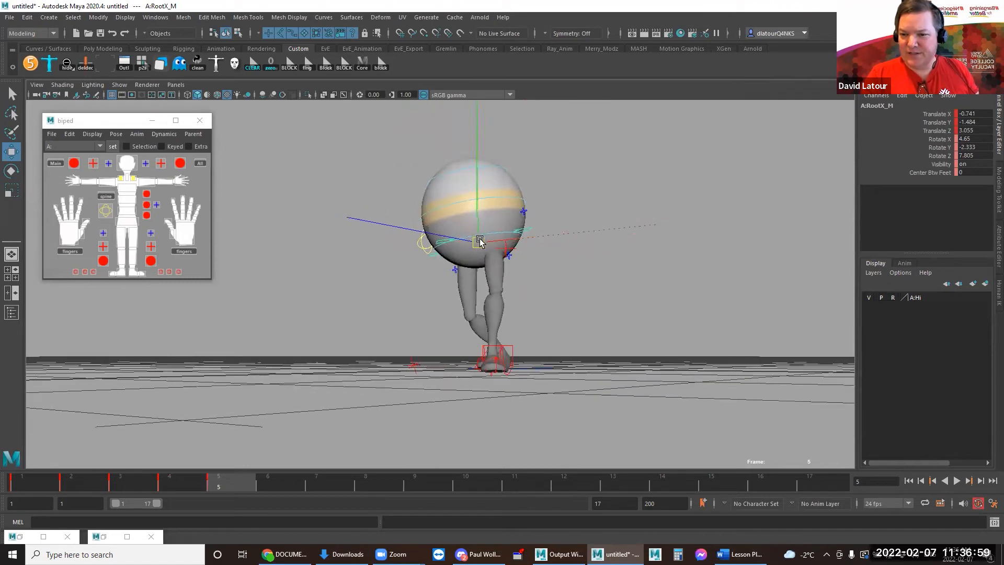
{"action": "left_click_drag", "start_coordinate": [480, 242], "coordinate": [494, 239]}
- Tilt the RootX_M body forward on frame 5 to about Rotate X 15.499, Y 2.106 and Z 0.054
{"action": "key", "text": "e"}
{"action": "left_click_drag", "start_coordinate": [535, 357], "coordinate": [618, 239]}
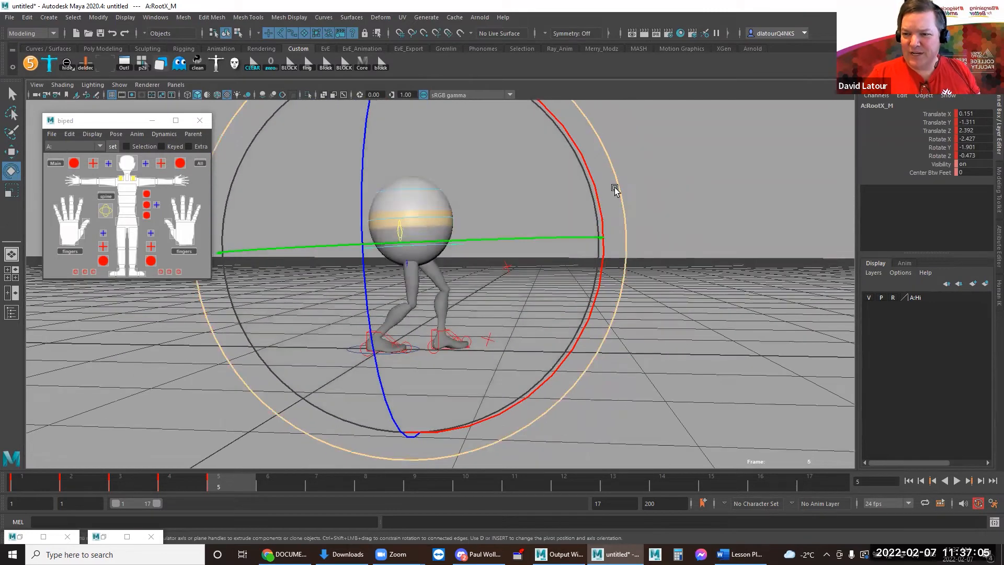
{"action": "left_click_drag", "start_coordinate": [619, 204], "coordinate": [540, 271]}
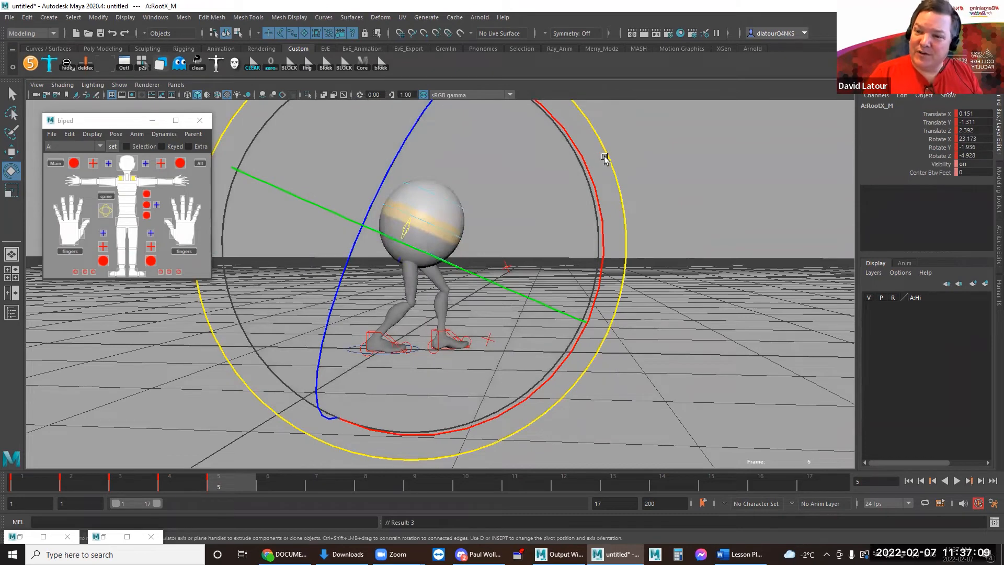
{"action": "mouse_move", "coordinate": [605, 158]}
{"action": "left_mouse_down"}
{"action": "mouse_move", "coordinate": [567, 102]}
{"action": "mouse_move", "coordinate": [528, 101]}
{"action": "mouse_move", "coordinate": [556, 149]}
{"action": "left_mouse_up"}
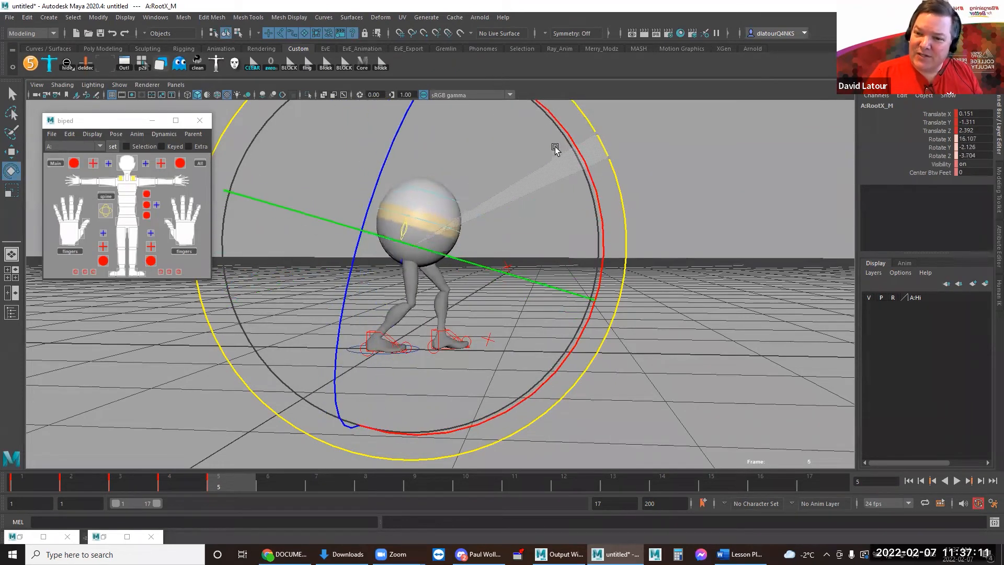
{"action": "left_click_drag", "start_coordinate": [394, 282], "coordinate": [410, 300]}
{"action": "mouse_move", "coordinate": [439, 262]}
{"action": "left_mouse_down"}
{"action": "mouse_move", "coordinate": [459, 251]}
{"action": "mouse_move", "coordinate": [428, 250]}
{"action": "left_mouse_up"}
- Reposition the tilted RootX_M body on frame 5 at about Translate X 0.611, Y -1.484 and Z 3.018
{"action": "key", "text": "w"}
{"action": "mouse_move", "coordinate": [438, 317]}
{"action": "left_mouse_down", "text": "alt"}
{"action": "mouse_move", "coordinate": [296, 313]}
{"action": "mouse_move", "coordinate": [450, 317]}
{"action": "left_mouse_up", "text": "alt"}
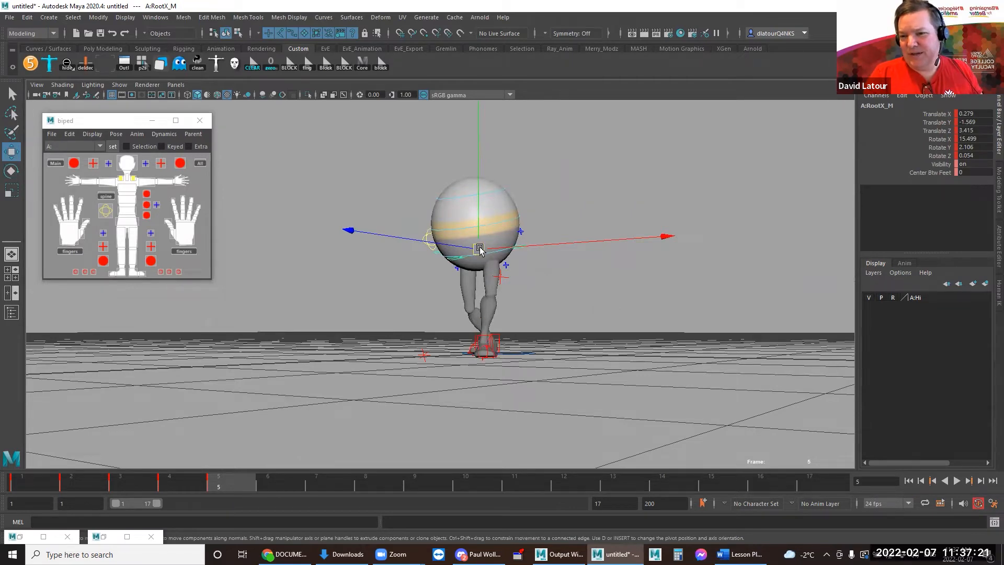
{"action": "left_click_drag", "start_coordinate": [480, 250], "coordinate": [485, 250]}
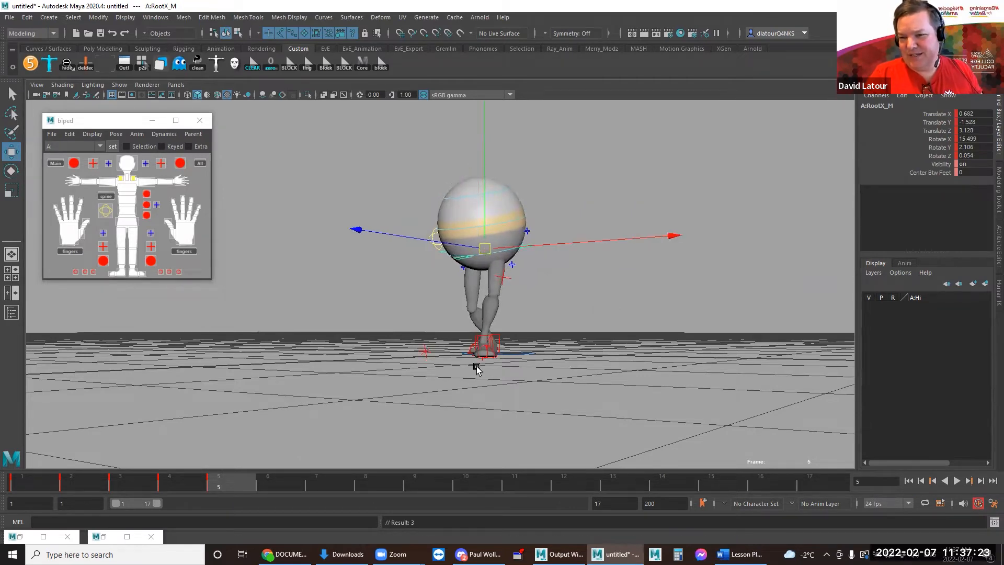
{"action": "left_click_drag", "start_coordinate": [470, 340], "coordinate": [579, 337], "text": "alt"}
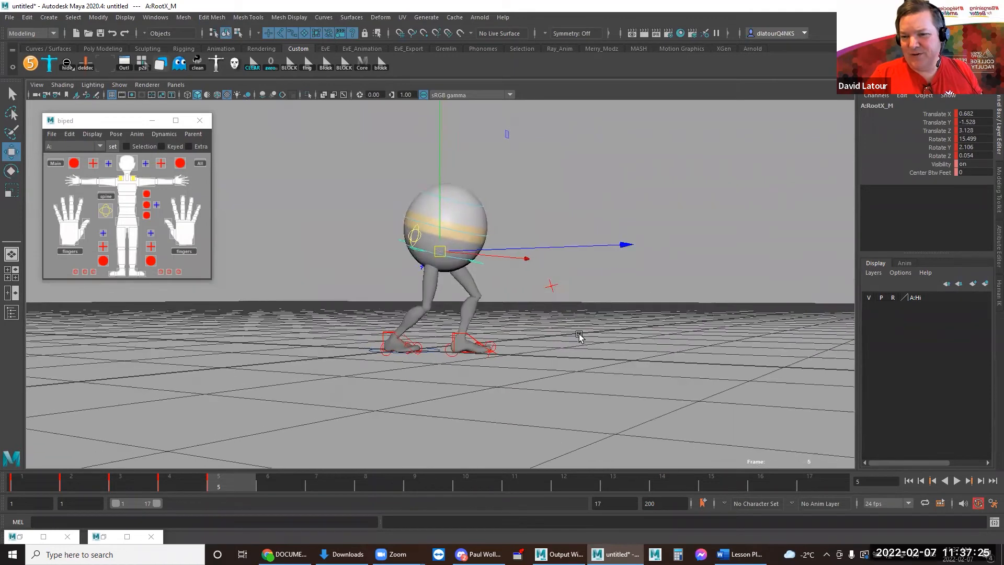
{"action": "left_click_drag", "start_coordinate": [442, 252], "coordinate": [438, 251]}
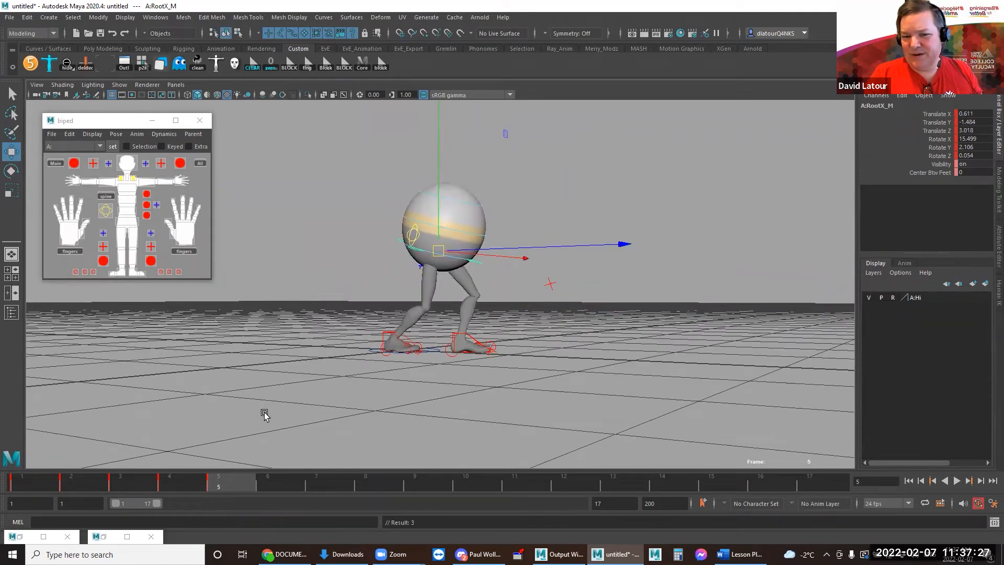
- Step through the keyed poses from frame 1 to frame 5 to examine the body's progression
{"action": "key", "text": "comma"}
{"action": "key", "text": "comma"}
{"action": "key", "text": "comma"}
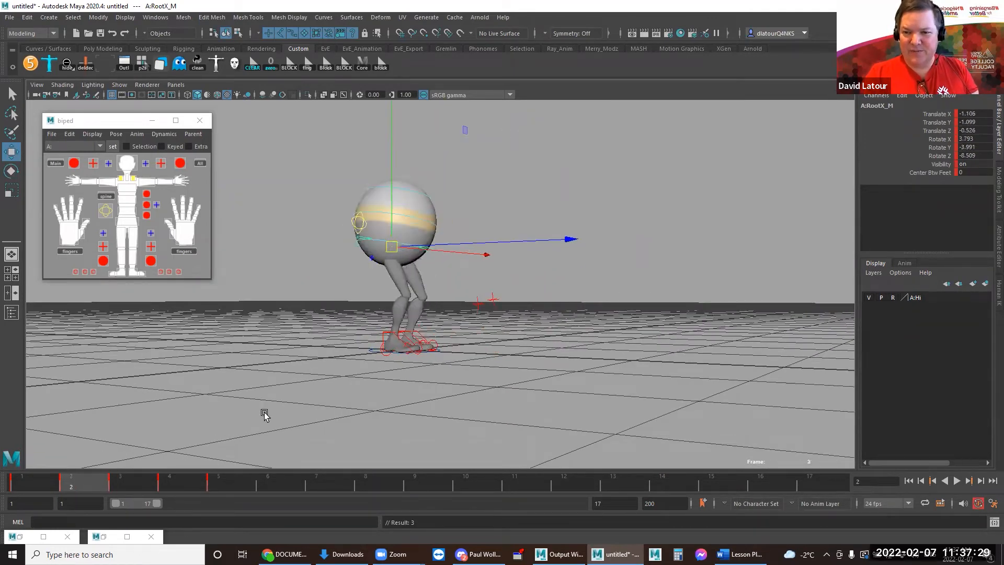
{"action": "key", "text": "comma"}
{"action": "key", "text": "period"}
{"action": "key", "text": "period"}
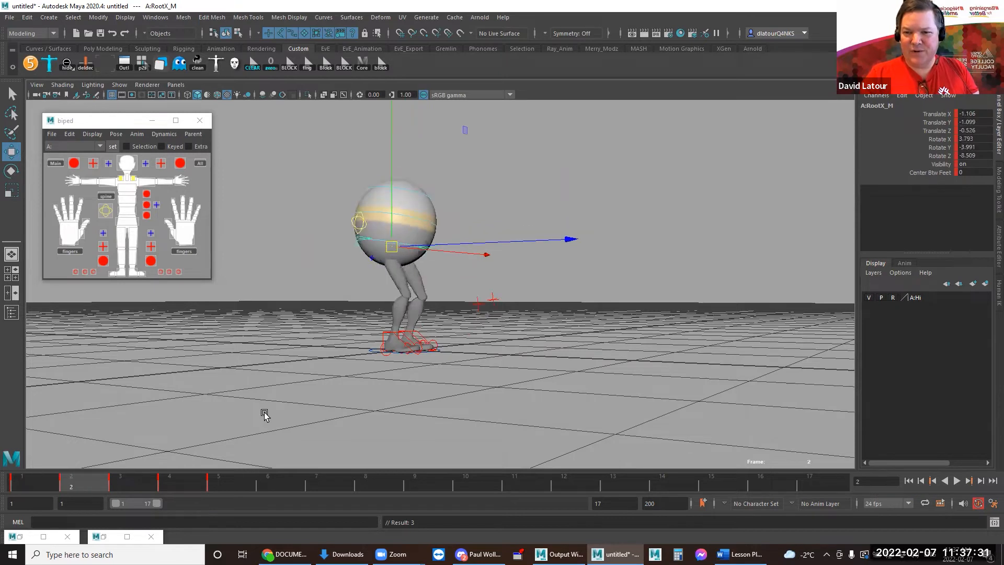
{"action": "key", "text": "period"}
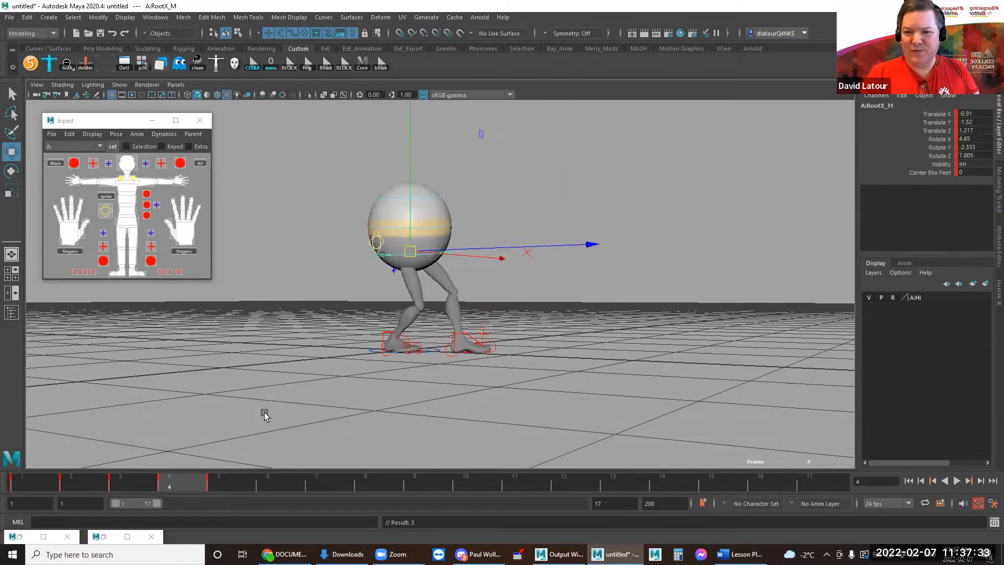
{"action": "key", "text": "period"}
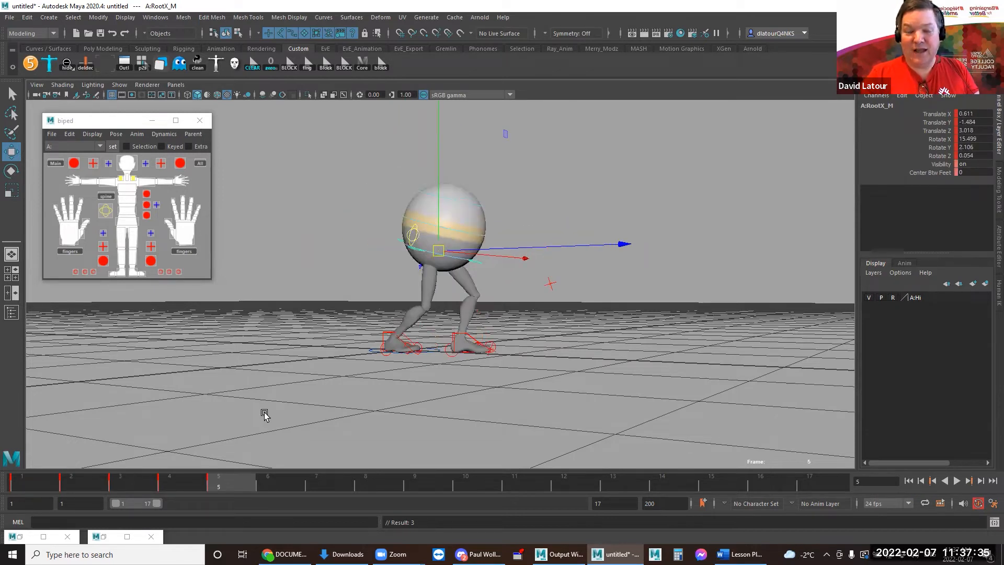
- Select the stored block controls and key them on frame 5
{"action": "left_click", "coordinate": [381, 335]}
{"action": "left_click", "coordinate": [295, 240]}
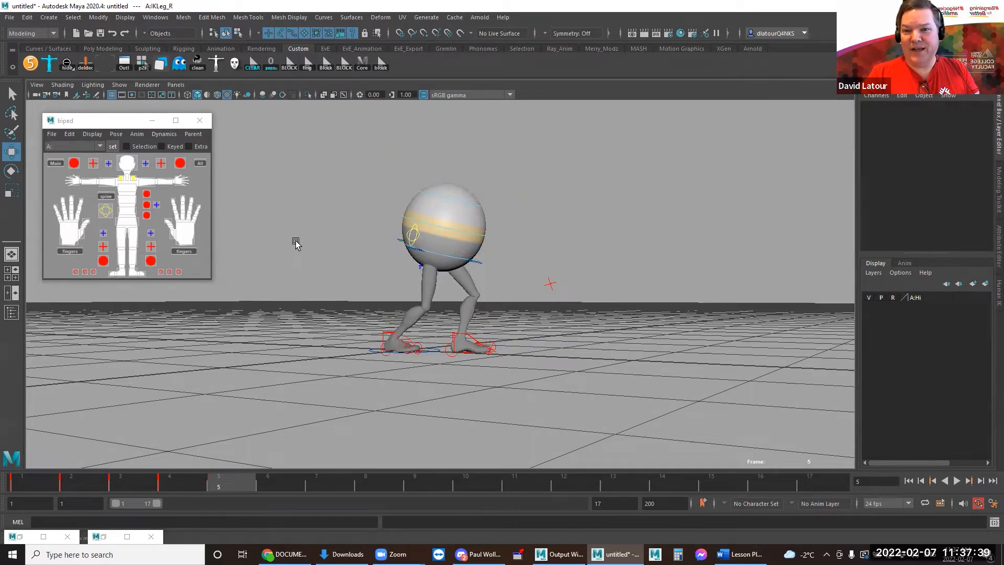
{"action": "left_click", "coordinate": [381, 65]}
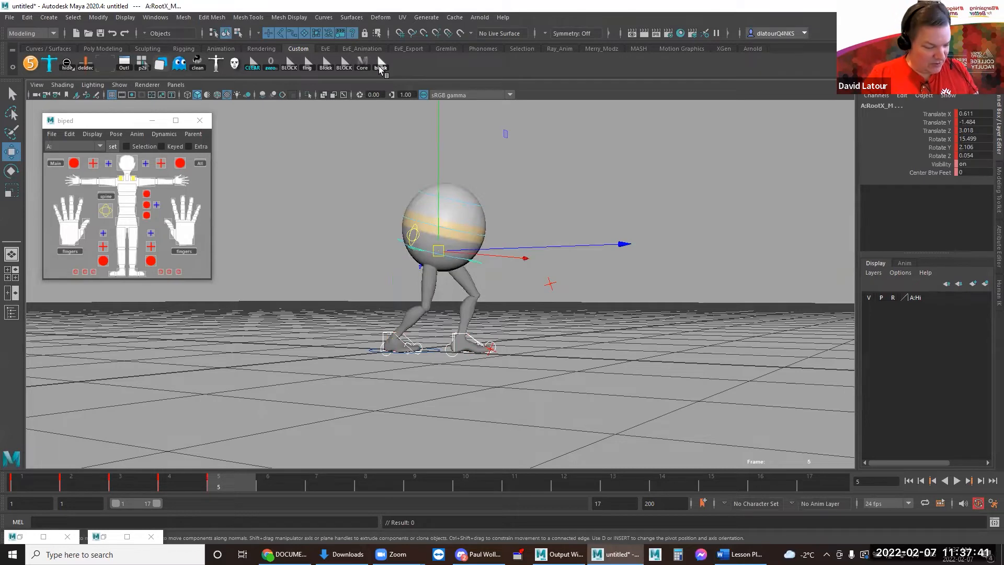
- On frame 6, move the RootX_M body forward and down to about Translate X 1.13, Y -1.67 and Z 5.229
{"action": "left_click", "coordinate": [275, 482]}
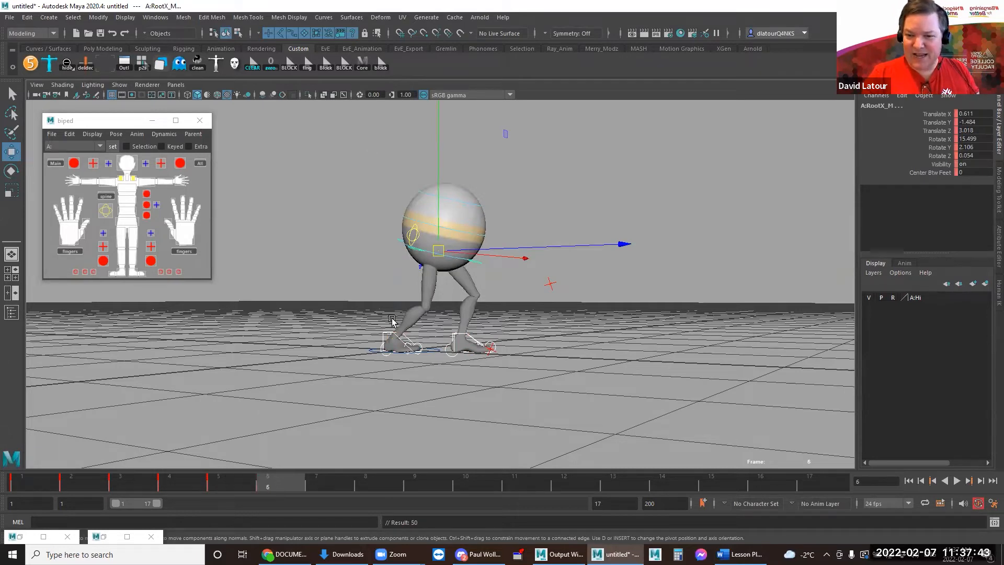
{"action": "left_click", "coordinate": [387, 335]}
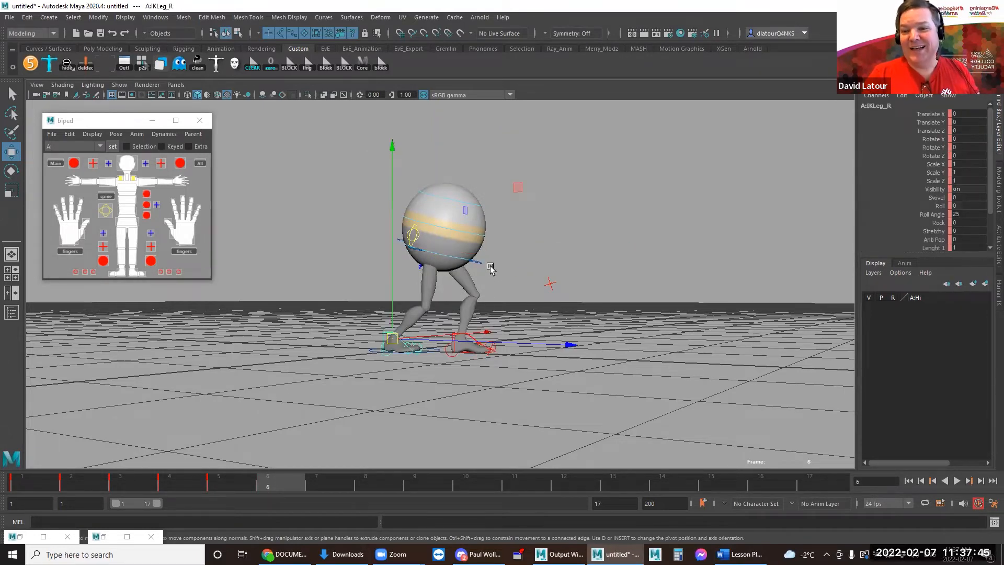
{"action": "left_click", "coordinate": [479, 262]}
{"action": "left_click_drag", "start_coordinate": [441, 252], "coordinate": [458, 255]}
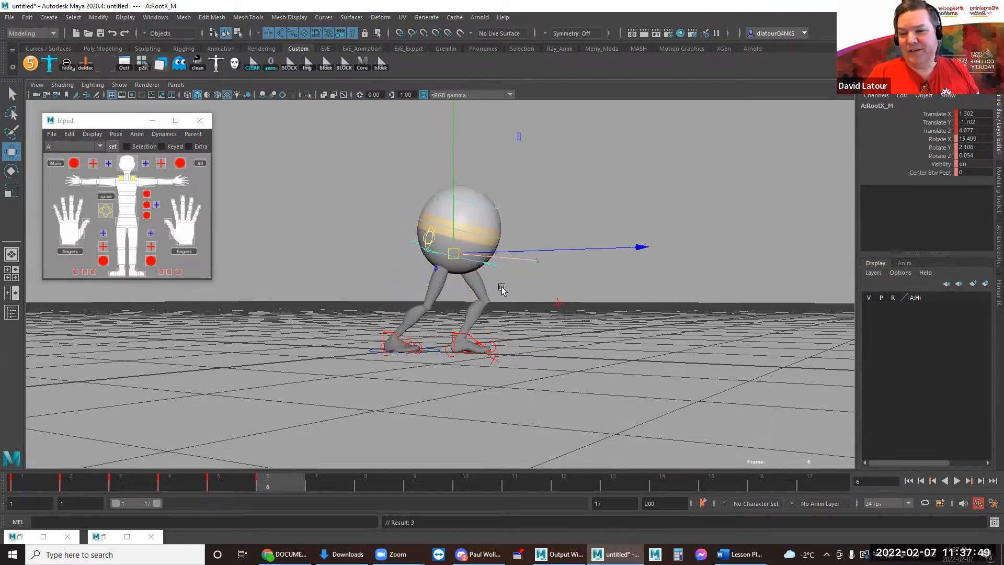
{"action": "left_click_drag", "start_coordinate": [502, 287], "coordinate": [426, 277], "text": "alt"}
{"action": "left_click_drag", "start_coordinate": [482, 253], "coordinate": [572, 314]}
{"action": "left_click_drag", "start_coordinate": [451, 256], "coordinate": [460, 255]}
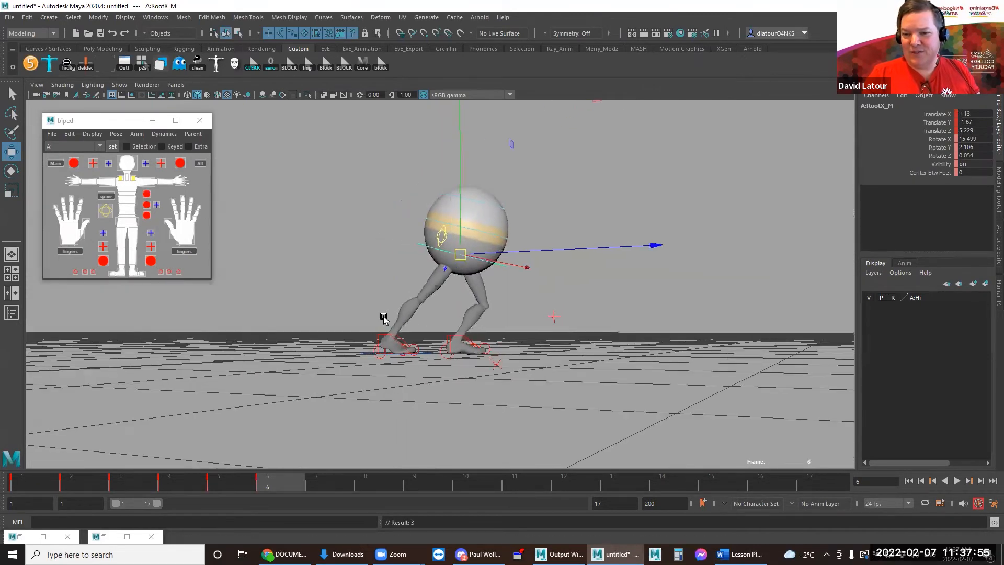
- On frame 6, rotate the right foot's RollToes_R control to about Rotate X 33.406 and key it, and go back to frame 5
{"action": "right_click_drag", "start_coordinate": [357, 362], "coordinate": [422, 385], "text": "alt"}
{"action": "left_click_drag", "start_coordinate": [398, 385], "coordinate": [422, 388], "text": "alt"}
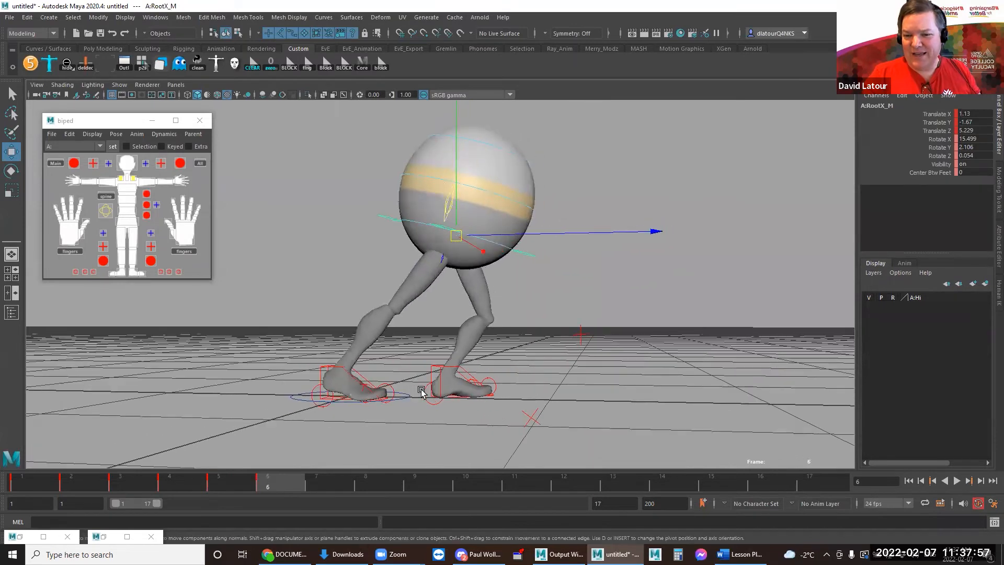
{"action": "middle_click_drag", "start_coordinate": [377, 372], "coordinate": [408, 322], "text": "alt"}
{"action": "left_click_drag", "start_coordinate": [408, 324], "coordinate": [417, 329], "text": "alt"}
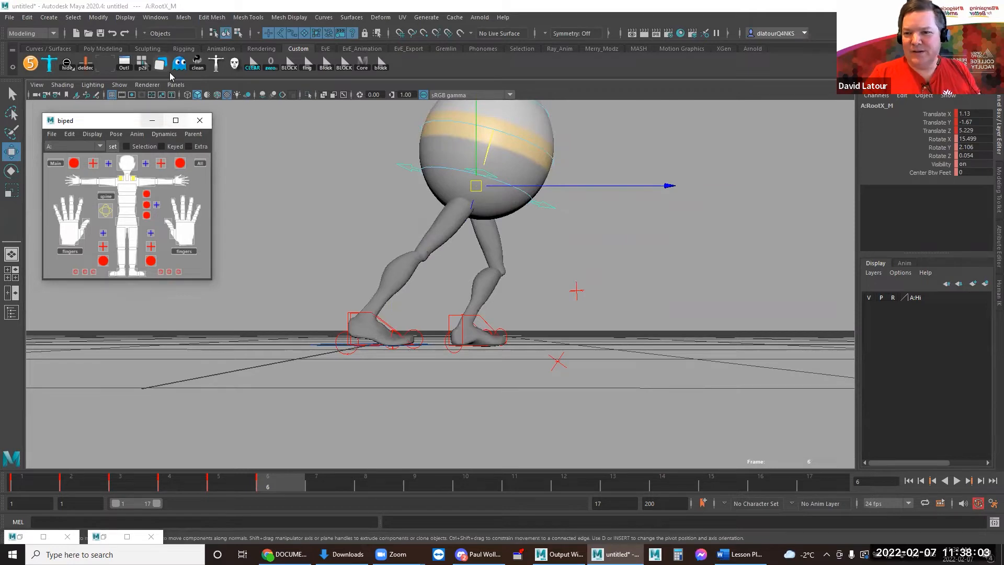
{"action": "left_click_drag", "start_coordinate": [105, 120], "coordinate": [526, 215]}
{"action": "left_click", "coordinate": [506, 368]}
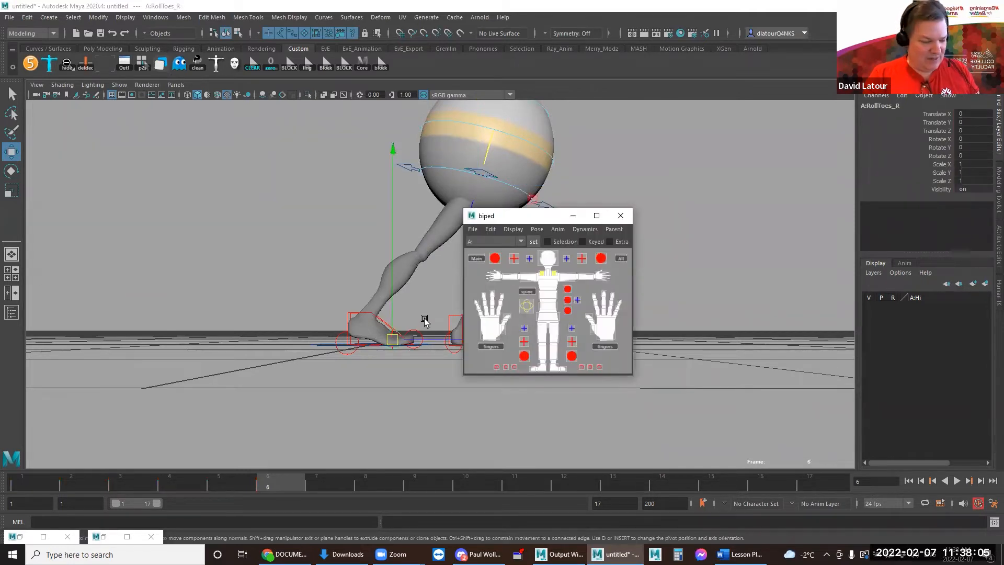
{"action": "key", "text": "e"}
{"action": "left_click_drag", "start_coordinate": [406, 338], "coordinate": [464, 277]}
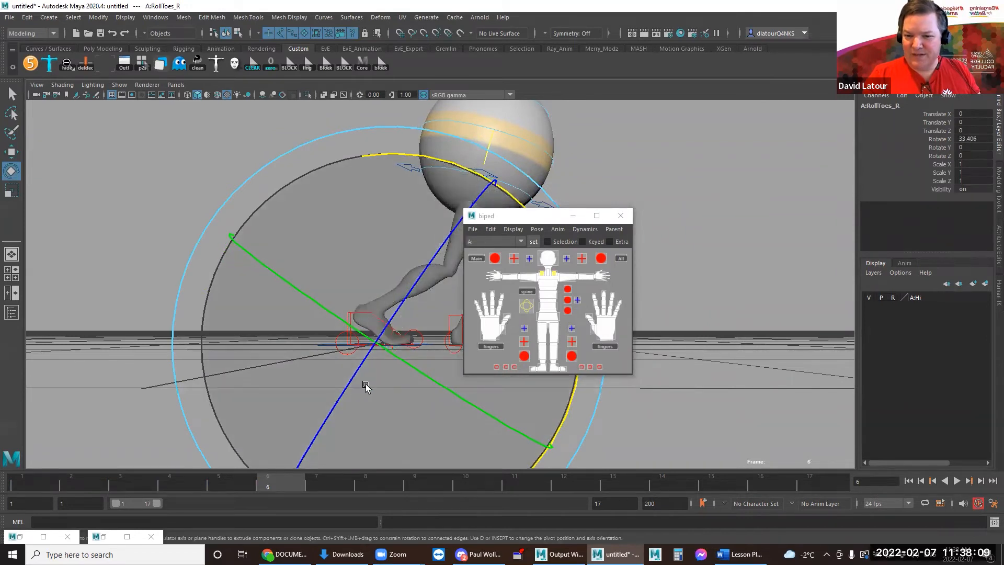
{"action": "key", "text": "s"}
{"action": "left_click", "coordinate": [250, 489]}
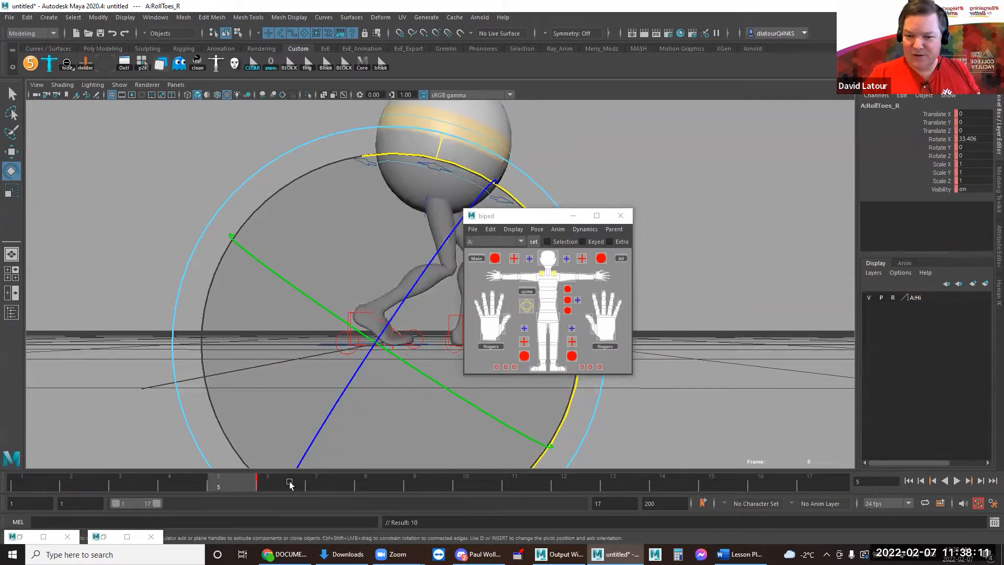
- On frame 5, set the RollToes_R control's Rotate X to 0 and go to frame 6
{"action": "left_click", "coordinate": [960, 139]}
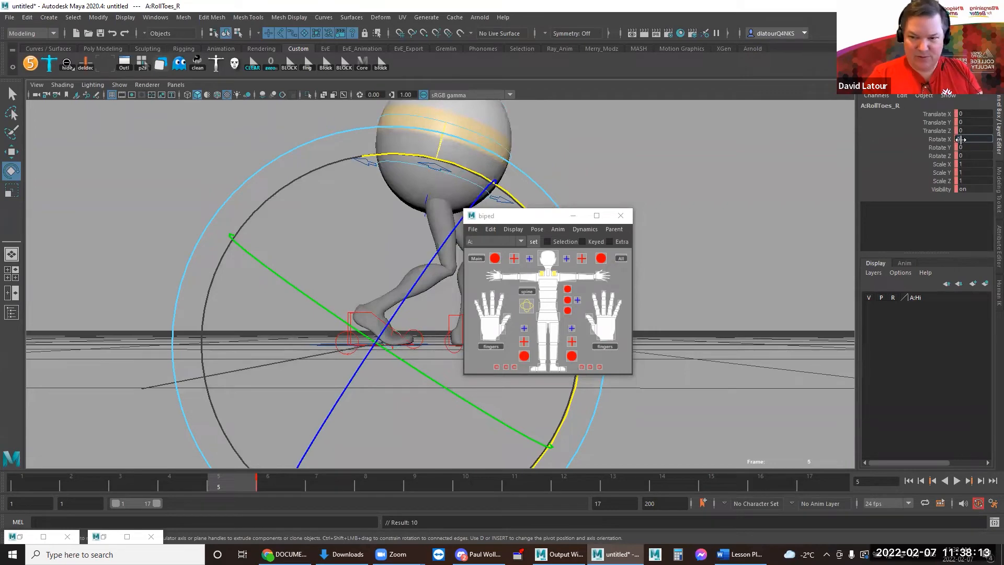
{"action": "type", "text": "0"}
{"action": "key", "text": "Return"}
{"action": "left_click", "coordinate": [269, 482]}
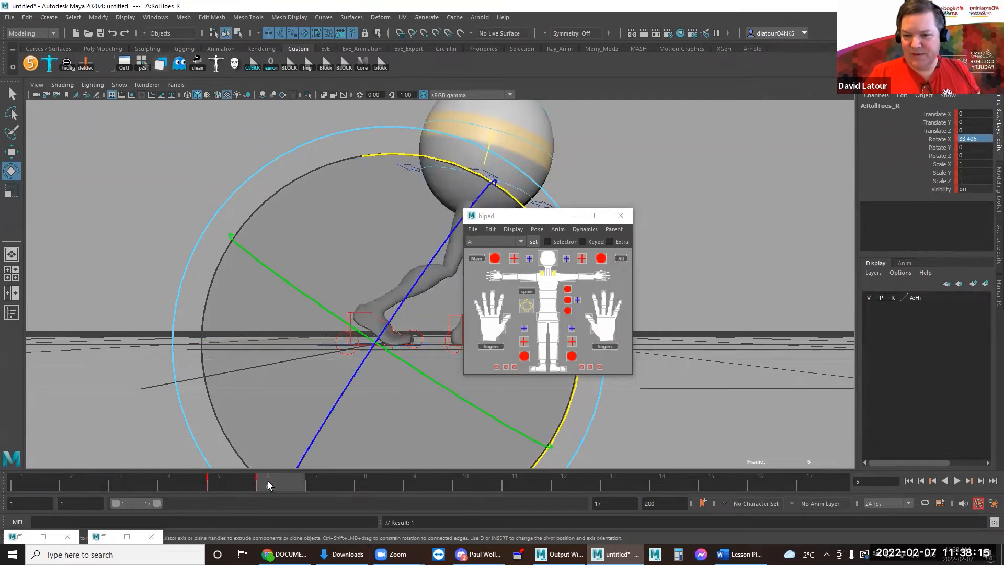
- On frame 6, raise the RootX_M body to about Translate X 1.059, Y -1.103 and Z 4.8, and key its translation
{"action": "left_click", "coordinate": [527, 217]}
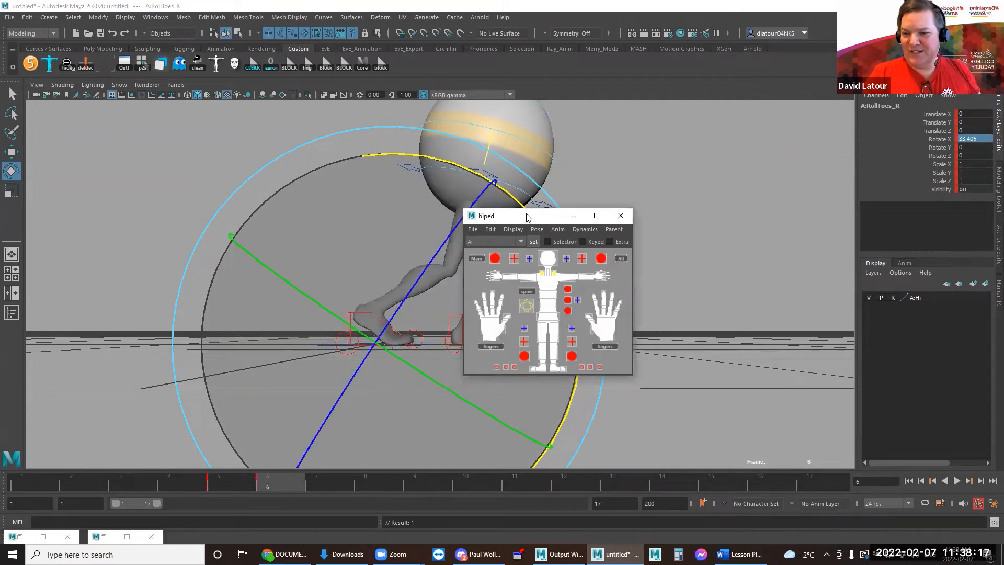
{"action": "left_click_drag", "start_coordinate": [527, 217], "coordinate": [661, 154]}
{"action": "left_click_drag", "start_coordinate": [511, 251], "coordinate": [519, 155], "text": "alt"}
{"action": "left_click", "coordinate": [518, 155]}
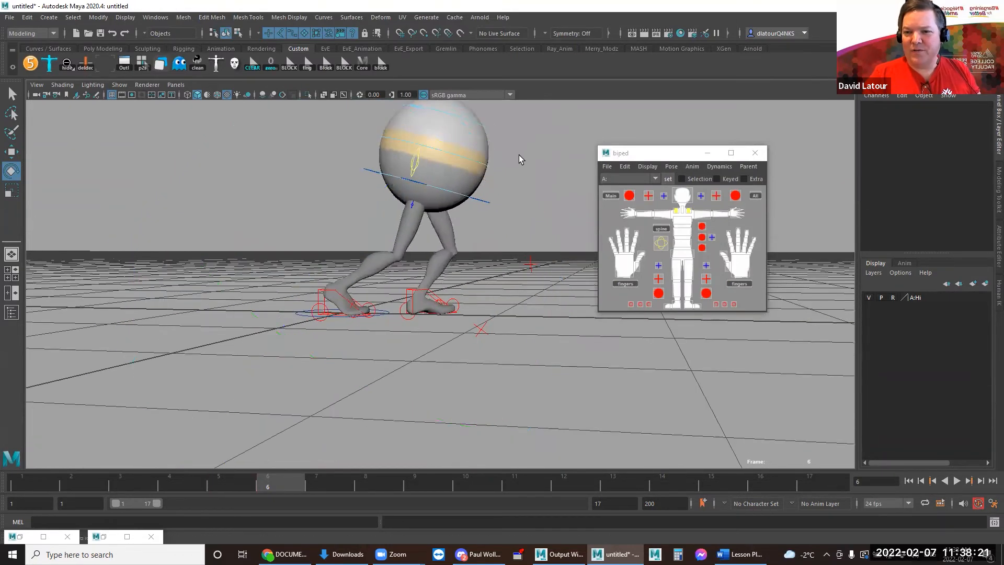
{"action": "left_click", "coordinate": [482, 204]}
{"action": "key", "text": "w"}
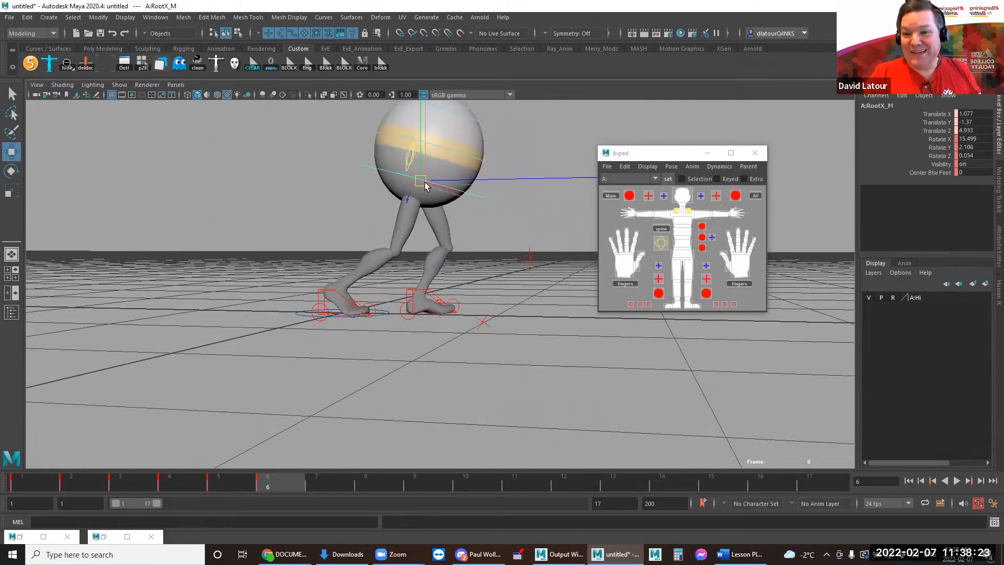
{"action": "left_click_drag", "start_coordinate": [425, 186], "coordinate": [423, 181]}
{"action": "key", "text": "shift+w"}
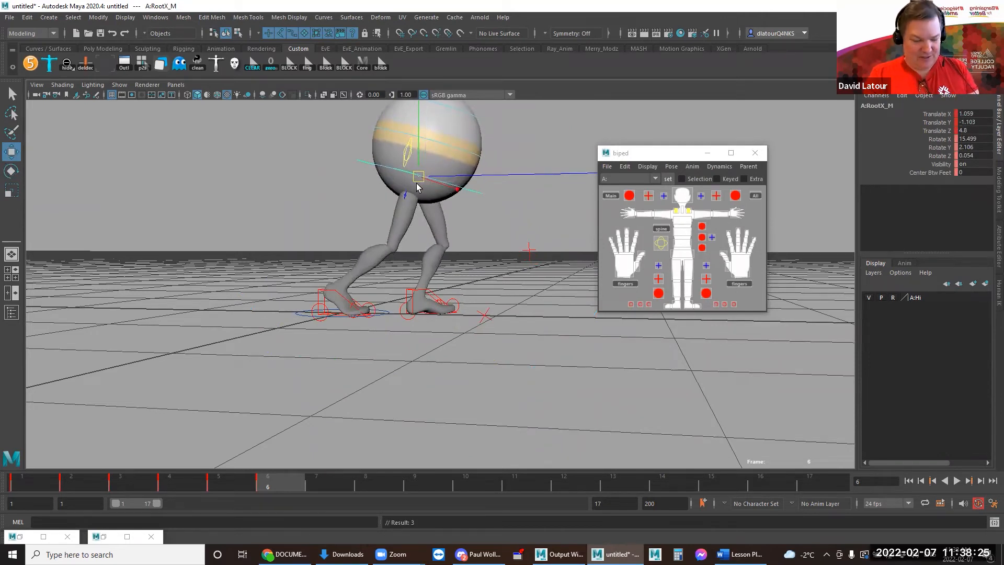
- Key the IKLeg_R foot on frame 6, and on frame 7 lift it forward to about Translate X 0.742, Y 1.582, Z 2.877
{"action": "left_click", "coordinate": [330, 299]}
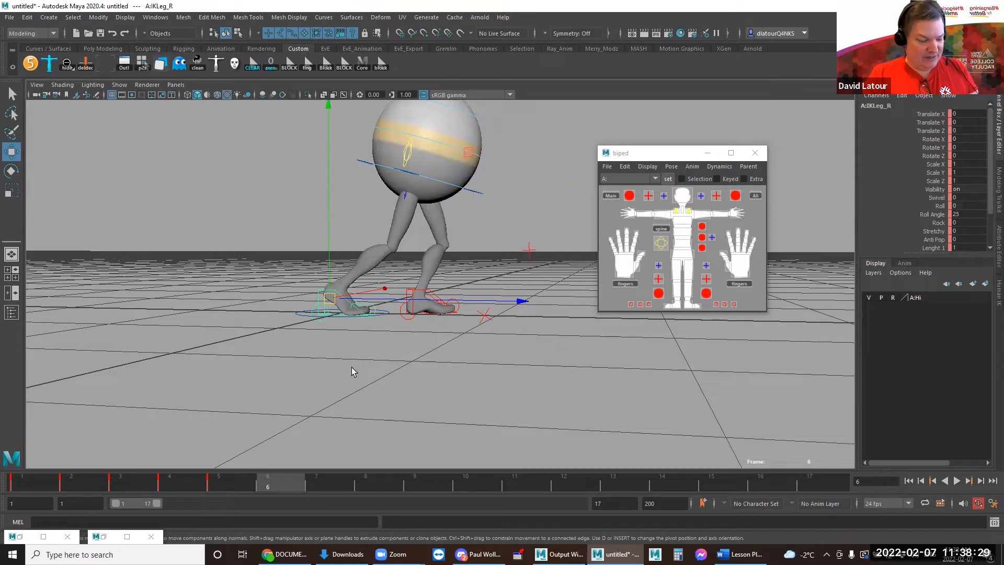
{"action": "key", "text": "s"}
{"action": "left_click", "coordinate": [326, 485]}
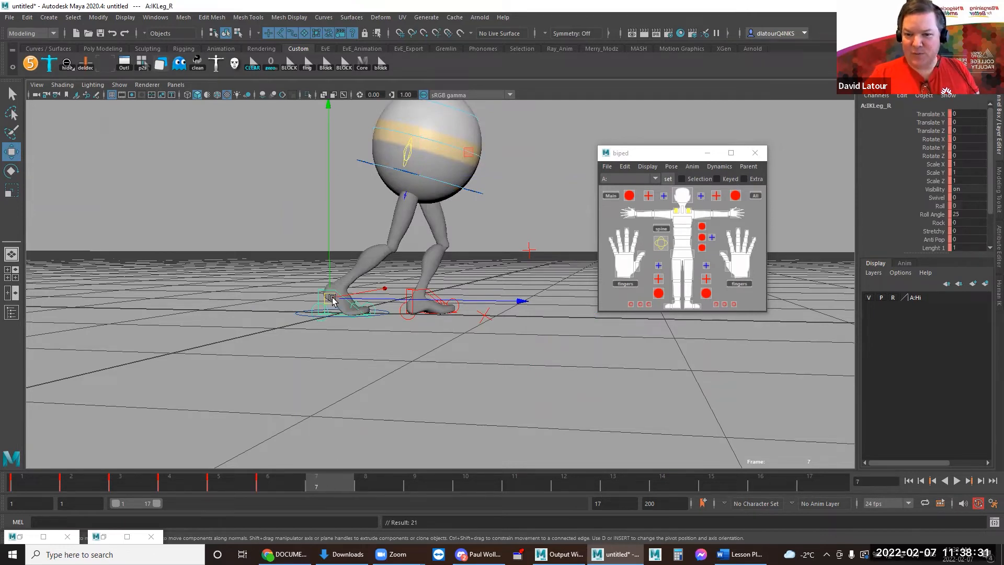
{"action": "left_click_drag", "start_coordinate": [332, 299], "coordinate": [377, 272]}
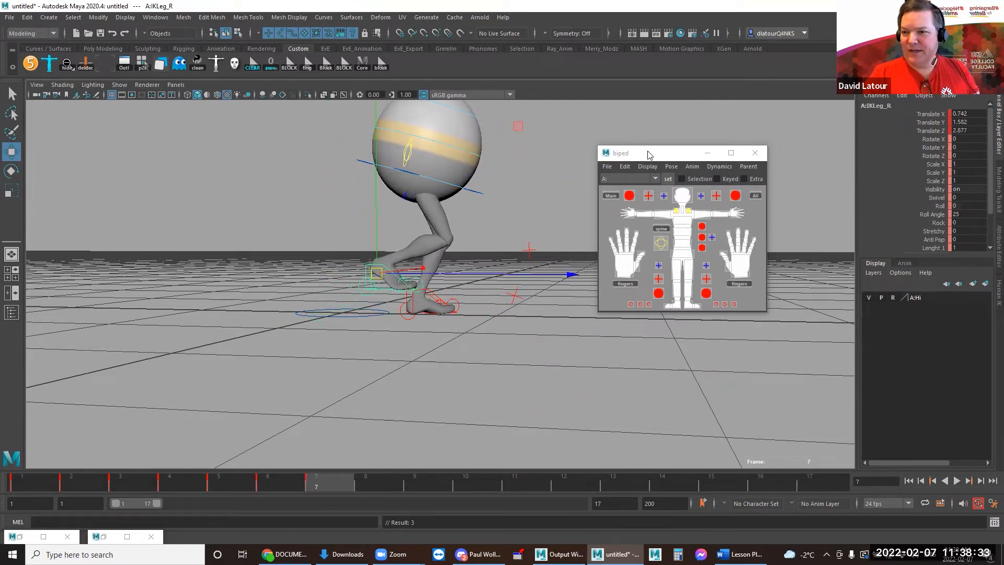
- On frame 7, set the right foot's RollToes_R Rotate X to 0
{"action": "left_click_drag", "start_coordinate": [648, 155], "coordinate": [538, 150]}
{"action": "left_click", "coordinate": [529, 299]}
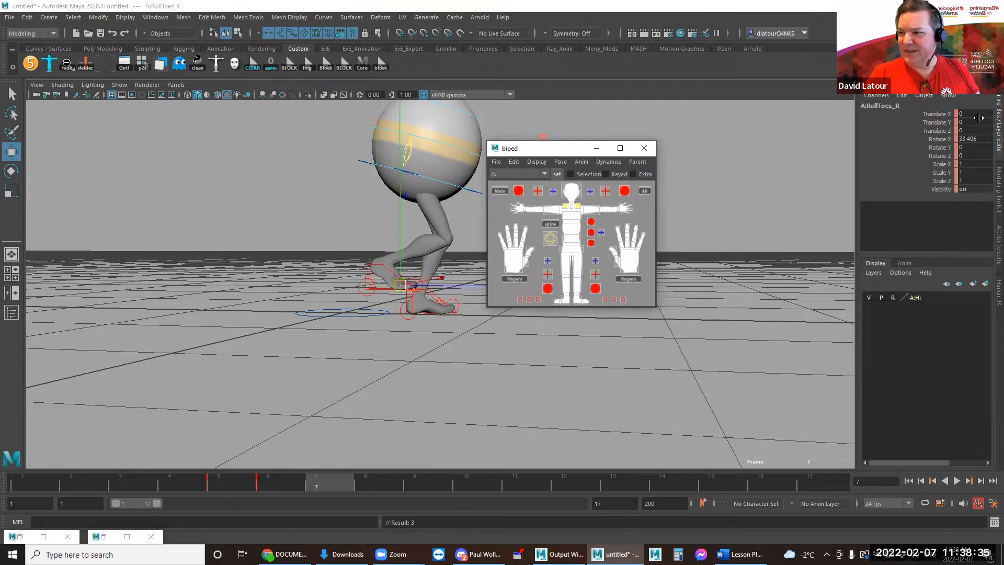
{"action": "double_click", "coordinate": [975, 138]}
{"action": "type", "text": "0"}
{"action": "key", "text": "Return"}
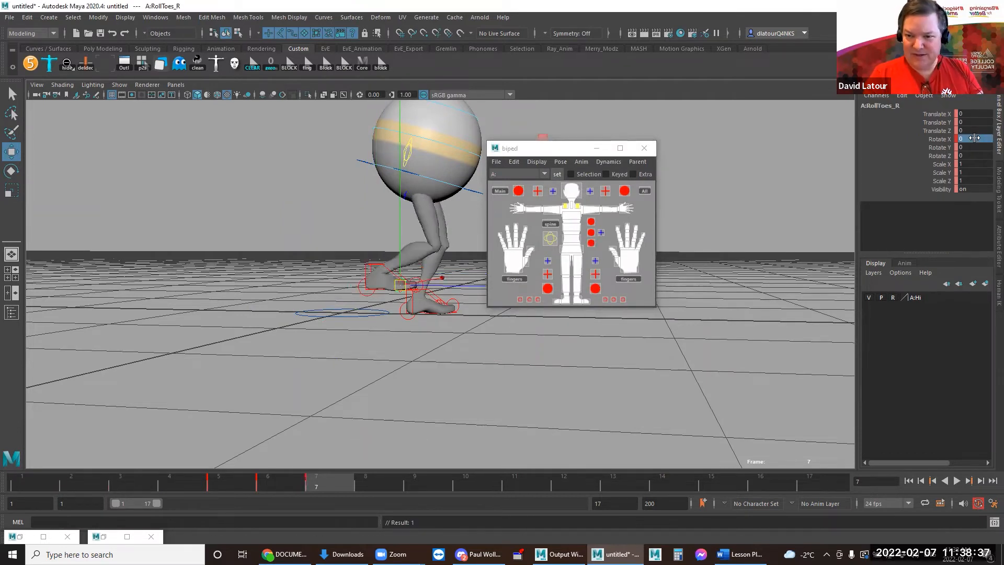
- On frame 7, tilt the IKLeg_R foot toes-down to about Rotate X 54.07, Y 3.206, Z -11.898, and compare it with frame 6
{"action": "left_click", "coordinate": [390, 271]}
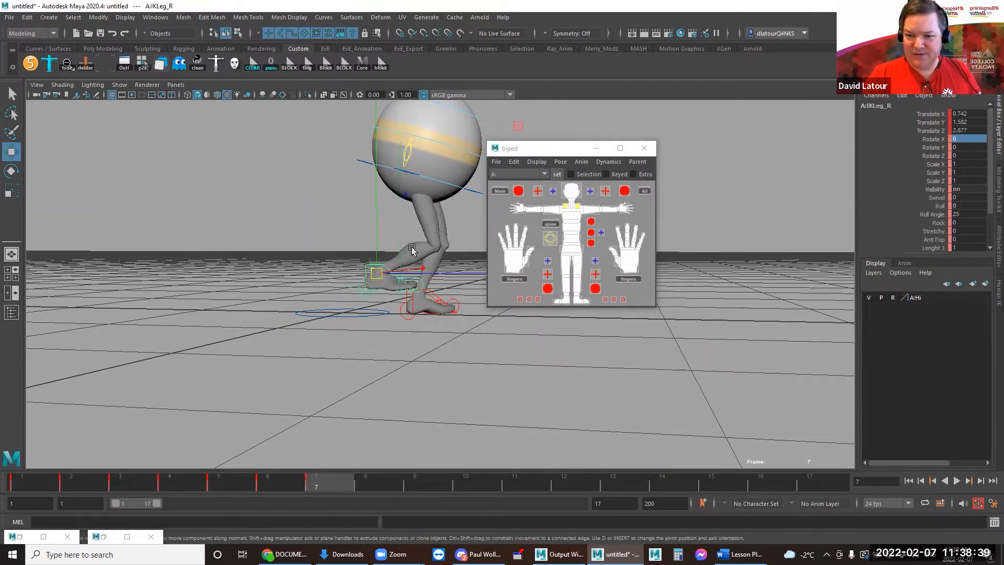
{"action": "key", "text": "e"}
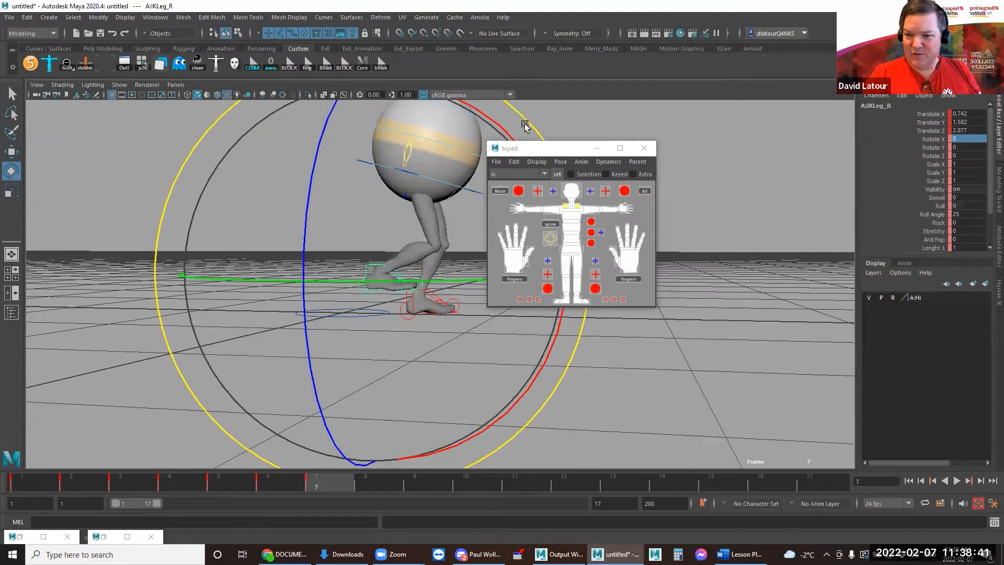
{"action": "left_click_drag", "start_coordinate": [520, 117], "coordinate": [526, 298]}
{"action": "key", "text": "comma"}
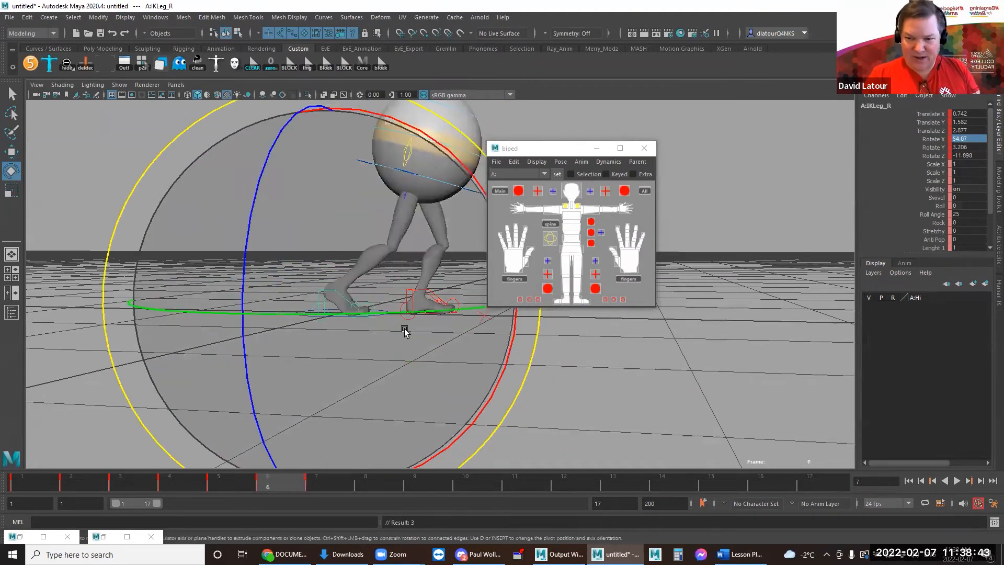
{"action": "key", "text": "period"}
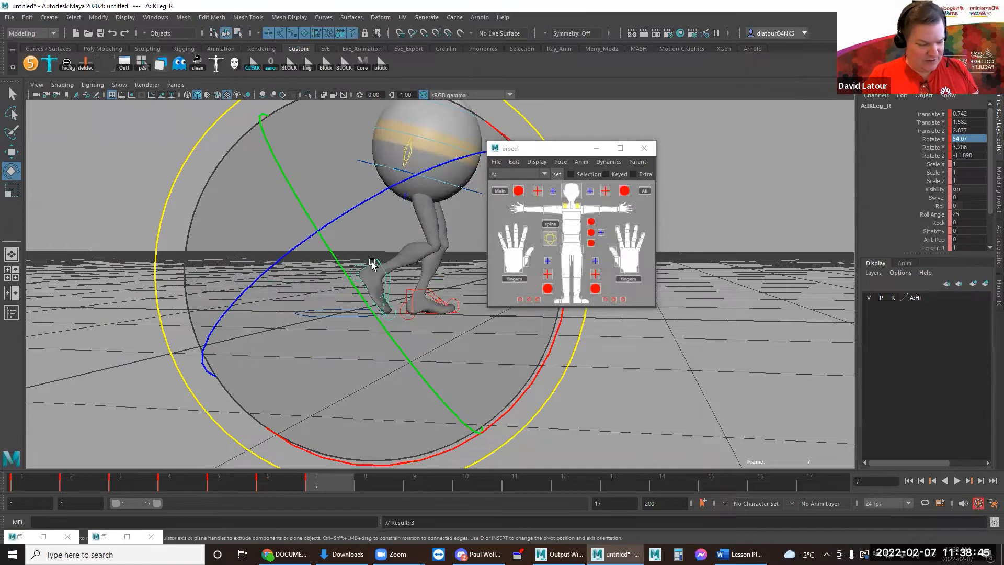
- On frame 7, pull the IKLeg_R foot back to about Translate X 0.296, Y 1.253, Z 1.016, checking it against frame 6
{"action": "key", "text": "w"}
{"action": "left_click_drag", "start_coordinate": [372, 266], "coordinate": [357, 277]}
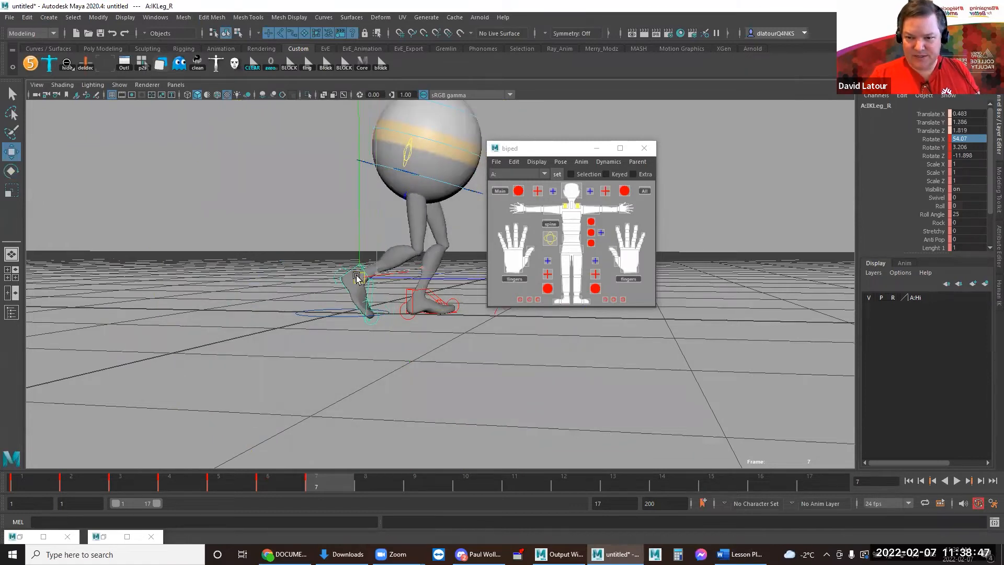
{"action": "key", "text": "shift+w"}
{"action": "key", "text": "comma"}
{"action": "key", "text": "period"}
{"action": "key", "text": "comma"}
{"action": "key", "text": "period"}
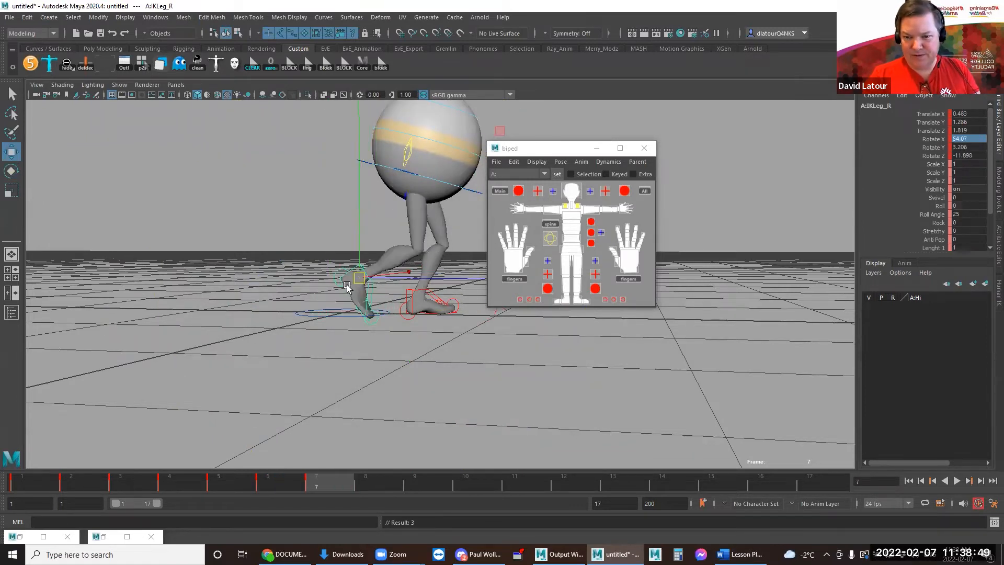
{"action": "left_click_drag", "start_coordinate": [350, 286], "coordinate": [365, 285]}
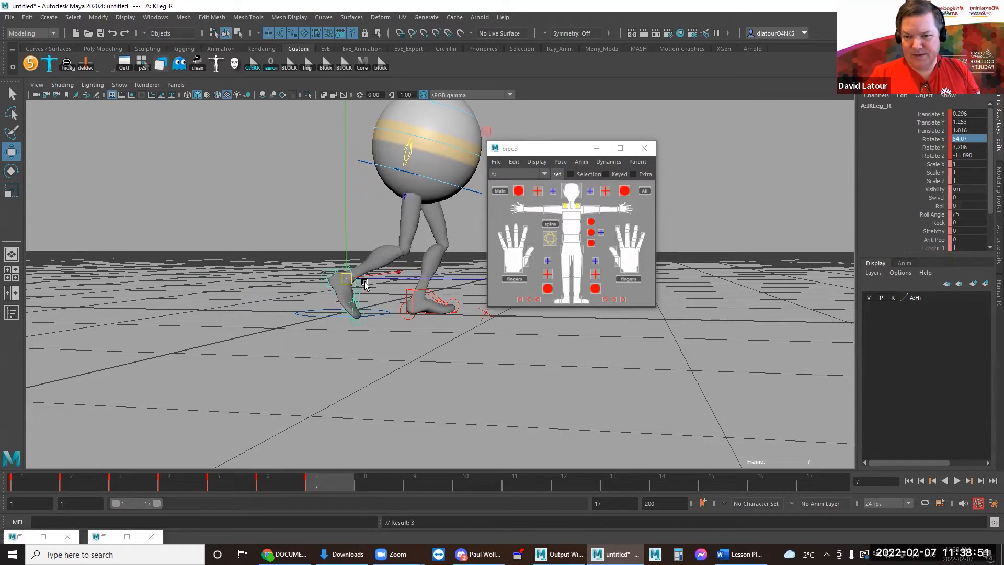
- On frame 7, move the RootX_M body up and forward to about Translate X 1.18, Y -0.603, Z 5.217, and key its translation
{"action": "left_click", "coordinate": [480, 189]}
{"action": "left_click_drag", "start_coordinate": [422, 179], "coordinate": [429, 172]}
{"action": "key", "text": "shift+w"}
{"action": "key", "text": "comma"}
{"action": "key", "text": "period"}
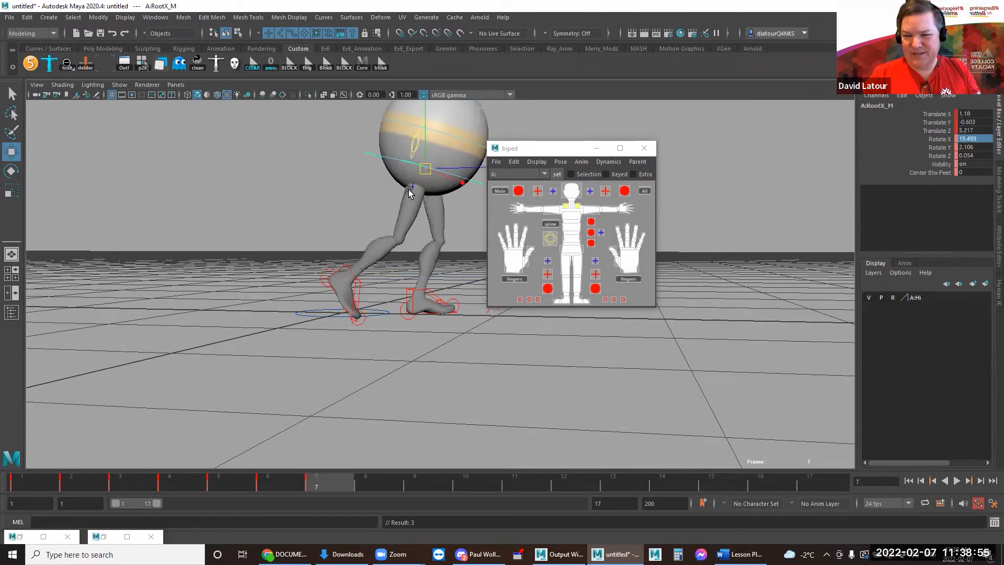
- On frame 7, shift RootX_M to about Translate 1.393, -0.871, 5.054 and rotate it to about 7.759, 2.767, -4.691, comparing with frame 6
{"action": "left_click_drag", "start_coordinate": [398, 294], "coordinate": [357, 330], "text": "alt"}
{"action": "key", "text": "e"}
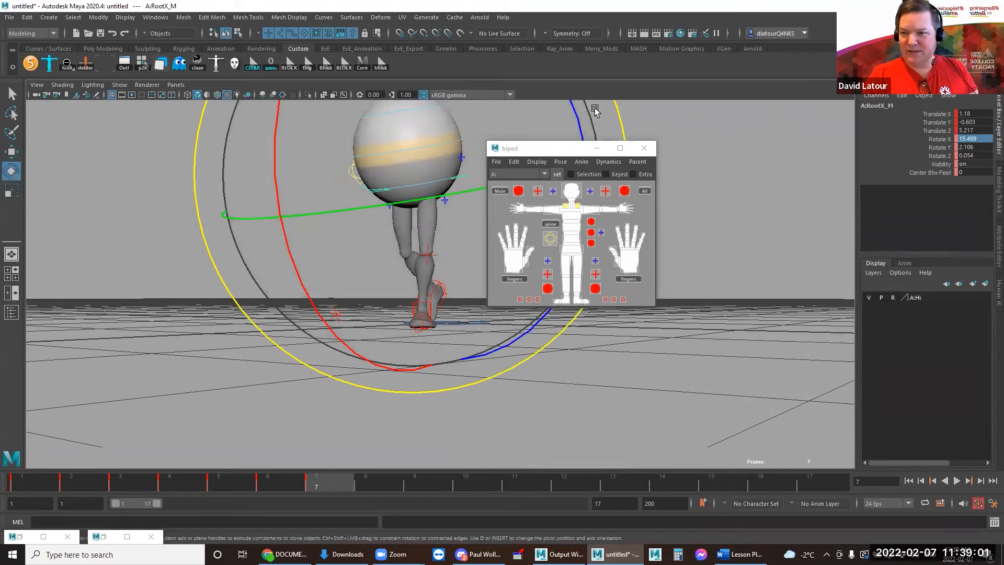
{"action": "left_click_drag", "start_coordinate": [439, 163], "coordinate": [413, 187]}
{"action": "key", "text": "w"}
{"action": "key", "text": "e"}
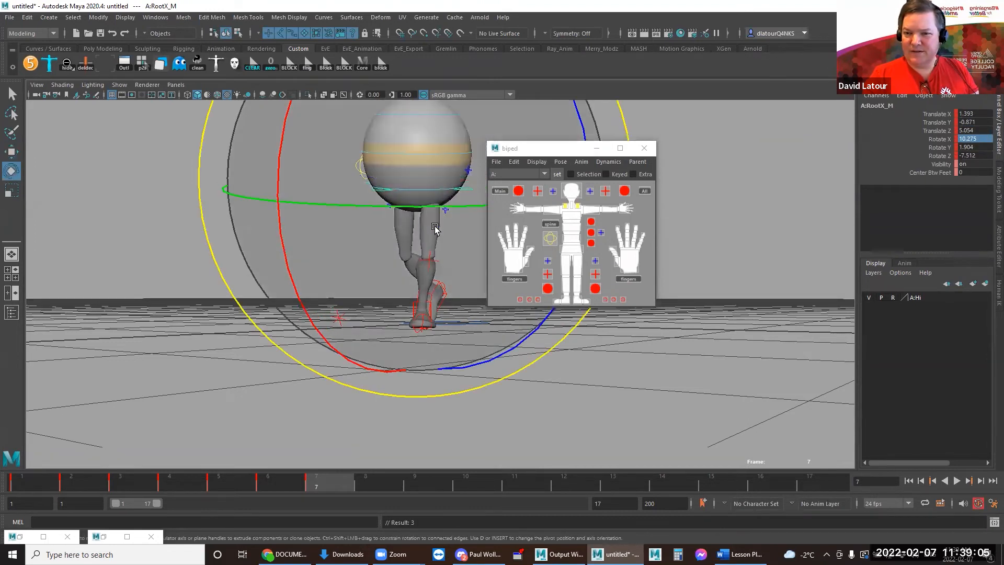
{"action": "left_click_drag", "start_coordinate": [439, 225], "coordinate": [443, 231]}
{"action": "key", "text": "alt+comma"}
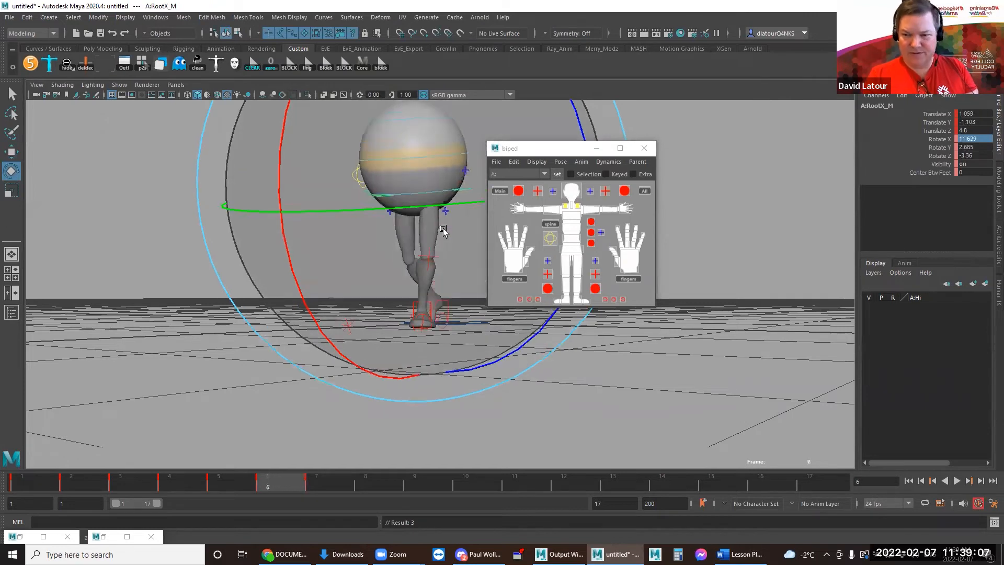
{"action": "key", "text": "alt+period"}
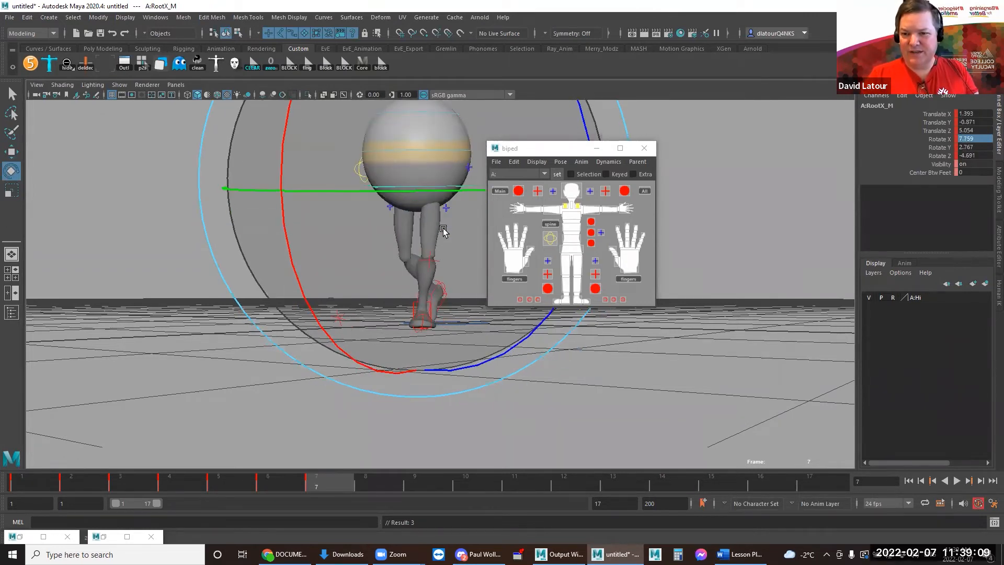
- Select the stored block controls and key them on frame 8, checking the preceding frames
{"action": "left_click", "coordinate": [367, 479]}
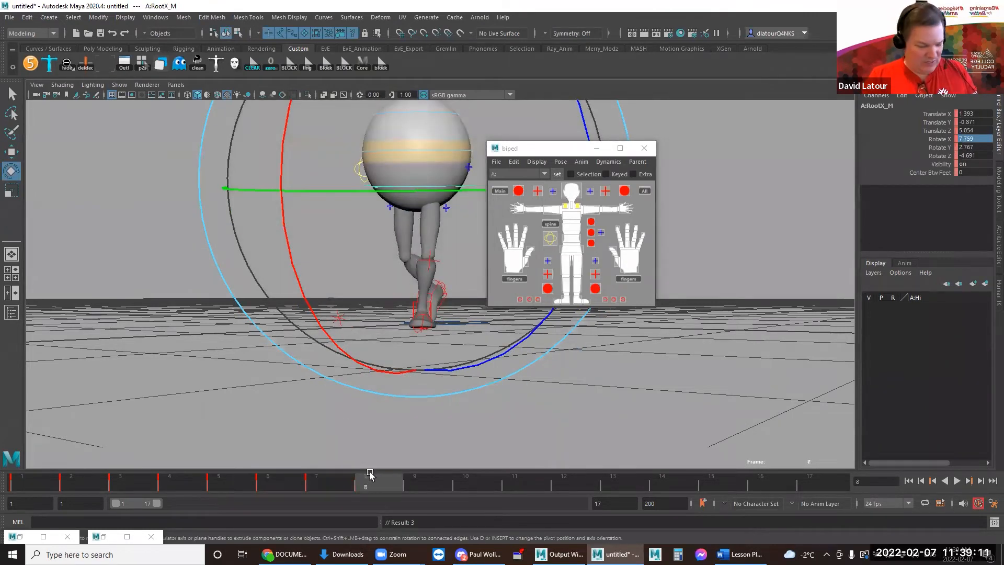
{"action": "left_click_drag", "start_coordinate": [339, 391], "coordinate": [548, 413], "text": "alt"}
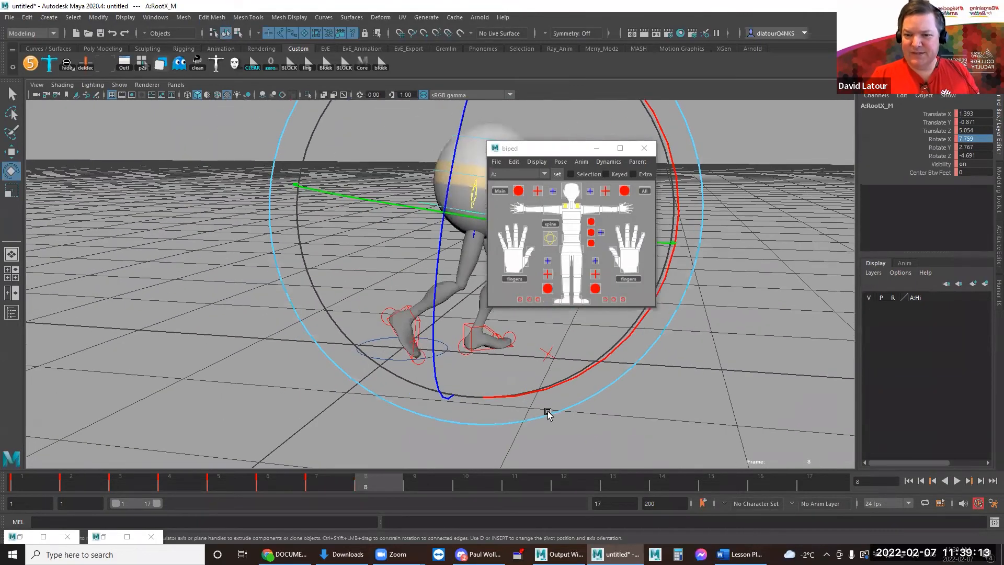
{"action": "left_click", "coordinate": [380, 63]}
{"action": "key", "text": "s"}
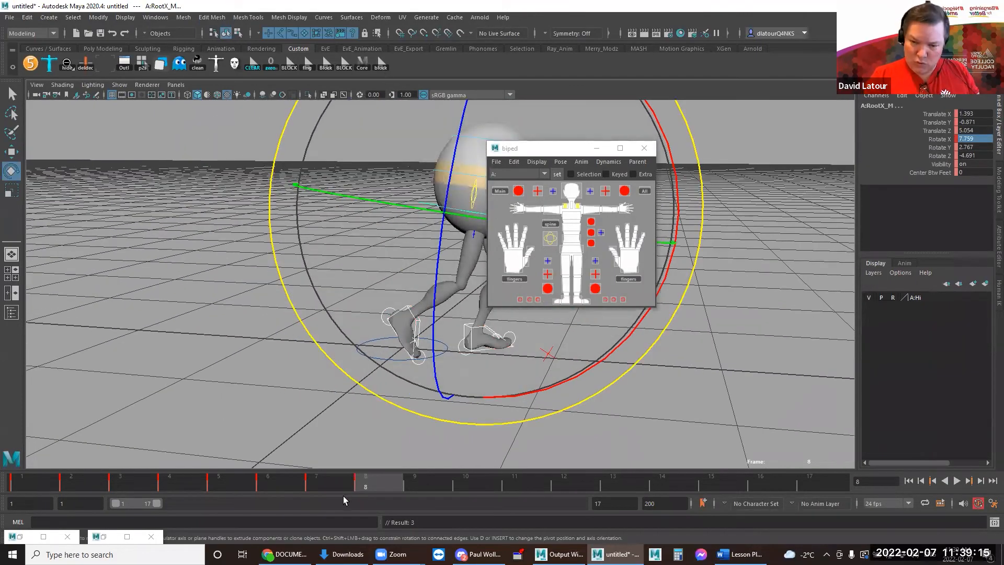
{"action": "left_click_drag", "start_coordinate": [329, 485], "coordinate": [281, 483]}
{"action": "left_click", "coordinate": [370, 486]}
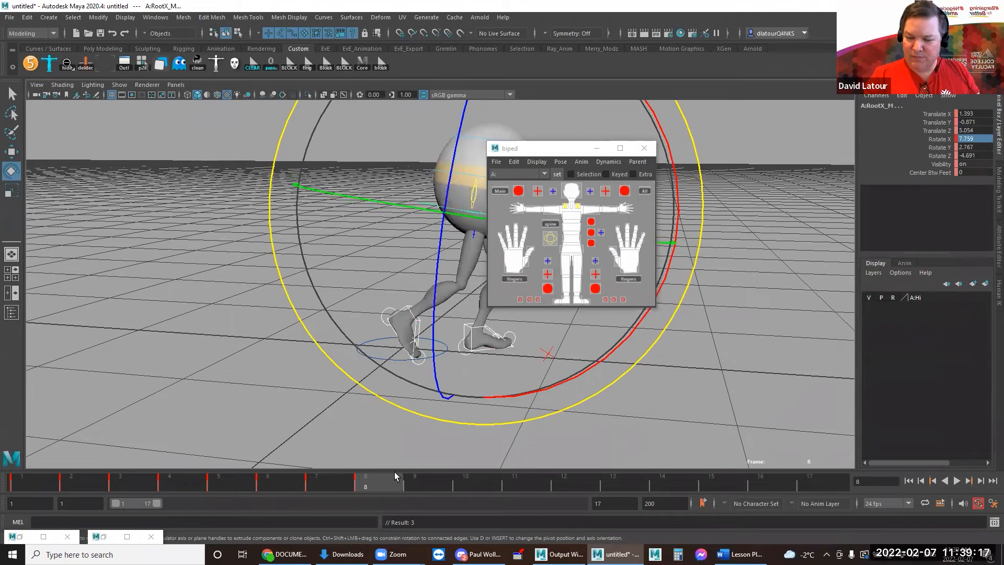
- On frame 8, swing the IKLeg_R foot ahead of the left foot to about Translate X 2.75, Y 0.178, Z 9.713
{"action": "left_click_drag", "start_coordinate": [424, 401], "coordinate": [455, 406], "text": "alt"}
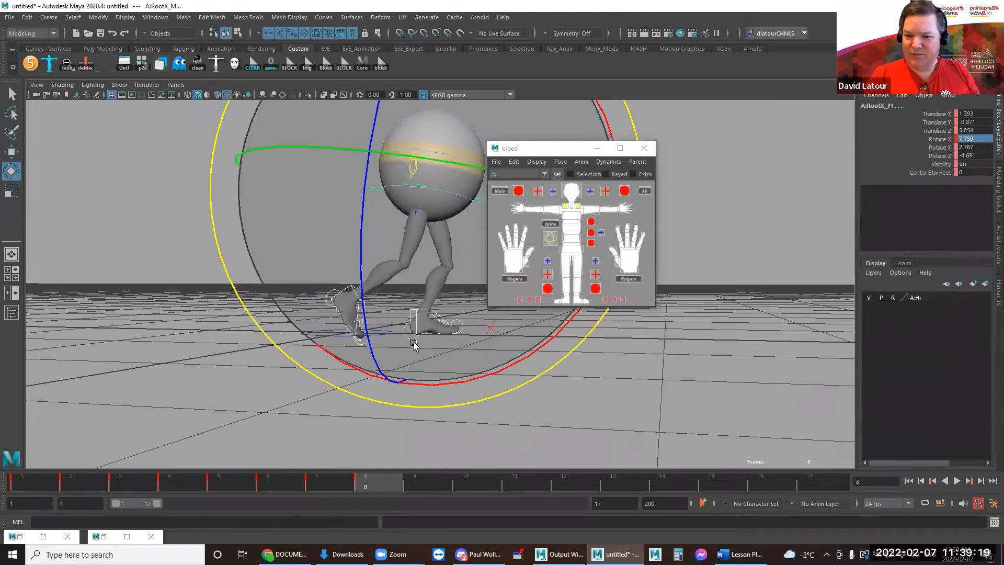
{"action": "left_click", "coordinate": [484, 410]}
{"action": "left_click", "coordinate": [357, 310]}
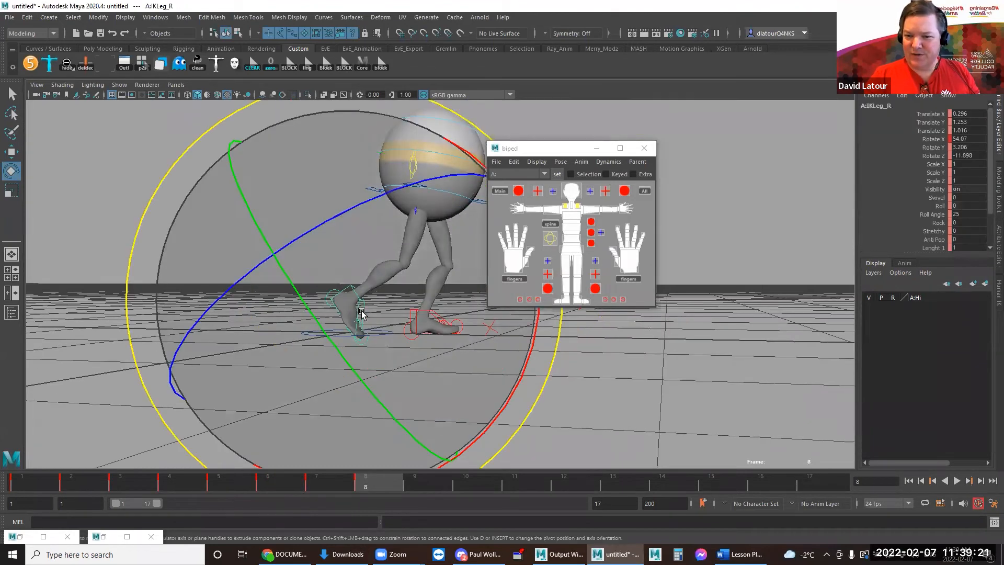
{"action": "key", "text": "w"}
{"action": "left_click_drag", "start_coordinate": [347, 306], "coordinate": [494, 316]}
- Flatten the IKLeg_R foot on the ground at frame 8 by setting Rotate X, Rotate Z and Translate Y to 0
{"action": "double_click", "coordinate": [971, 147]}
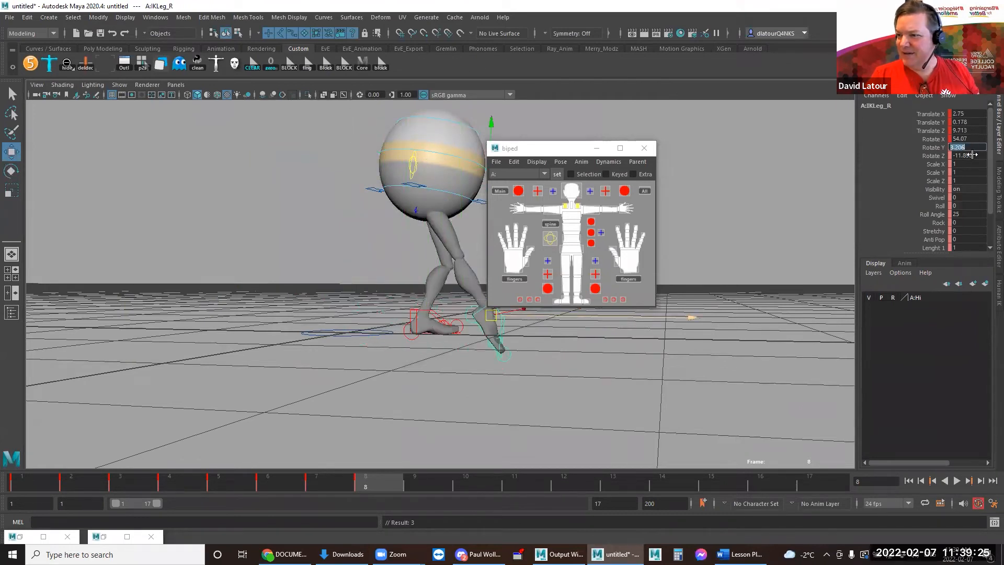
{"action": "double_click", "coordinate": [972, 156]}
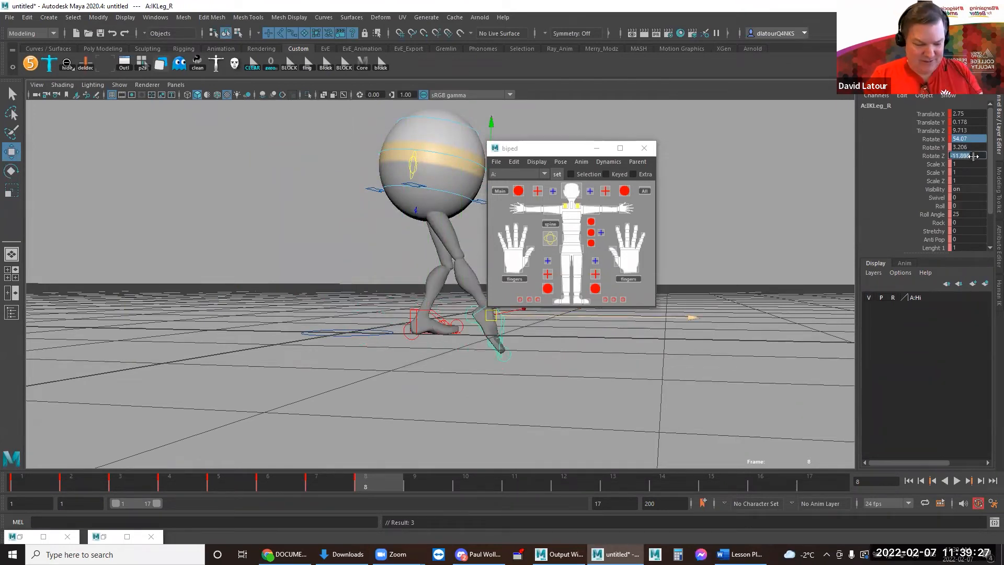
{"action": "type", "text": "0"}
{"action": "key", "text": "Return"}
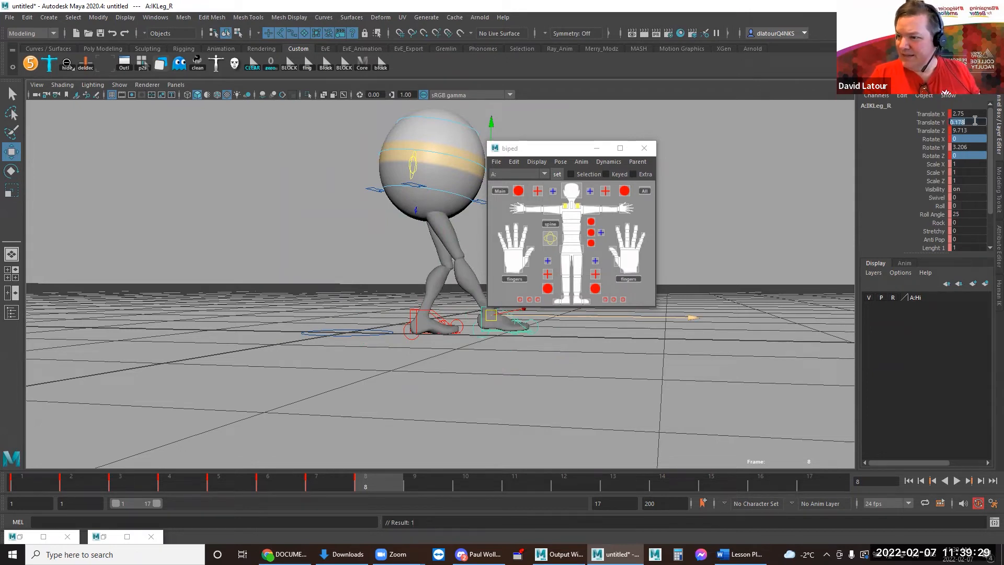
{"action": "left_click", "coordinate": [975, 121]}
{"action": "type", "text": "0"}
{"action": "key", "text": "Return"}
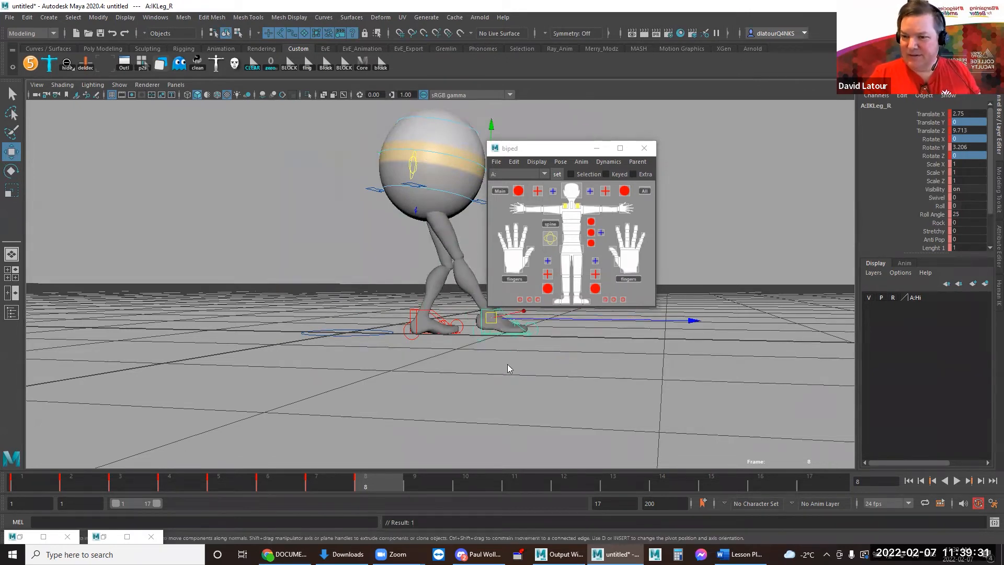
- On frame 8, shift RootX_M to about Translate 1.747, -1.113, 5.699 and rotate it to about 3.425, 9.859, -2.122, comparing with frame 7
{"action": "left_click", "coordinate": [415, 184]}
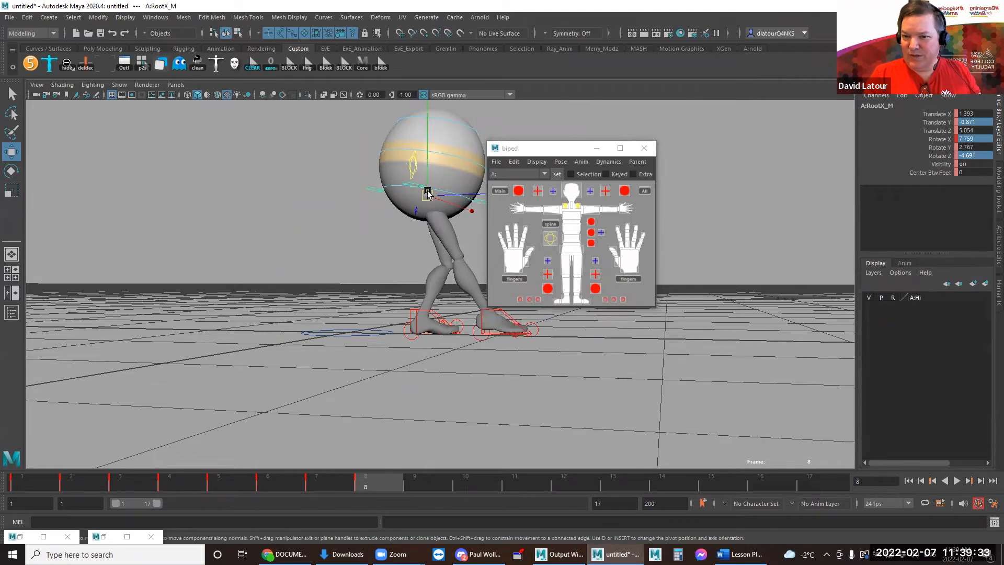
{"action": "left_click_drag", "start_coordinate": [428, 194], "coordinate": [406, 273]}
{"action": "left_click_drag", "start_coordinate": [401, 210], "coordinate": [446, 151]}
{"action": "key", "text": "e"}
{"action": "left_click", "coordinate": [331, 483]}
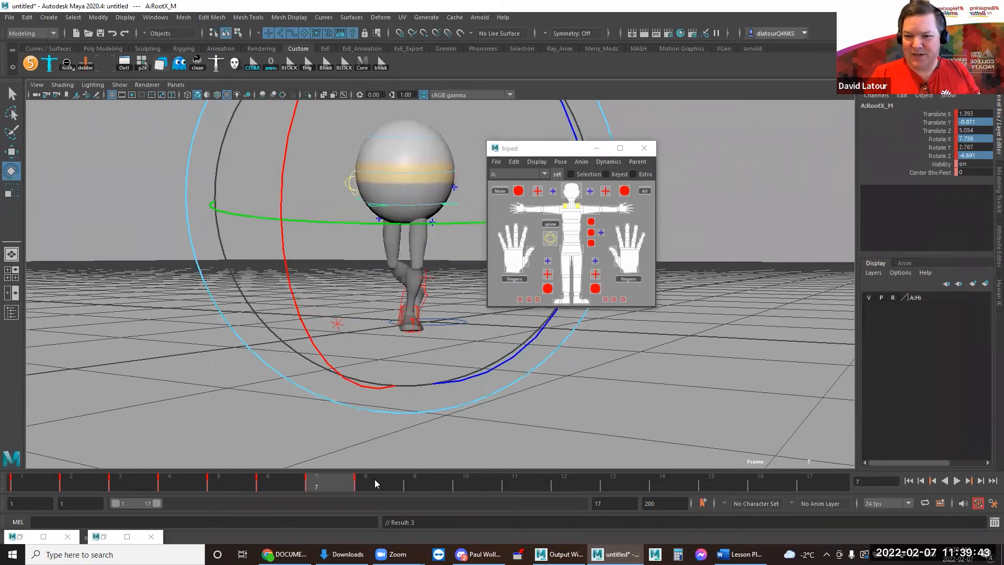
{"action": "left_click", "coordinate": [375, 480]}
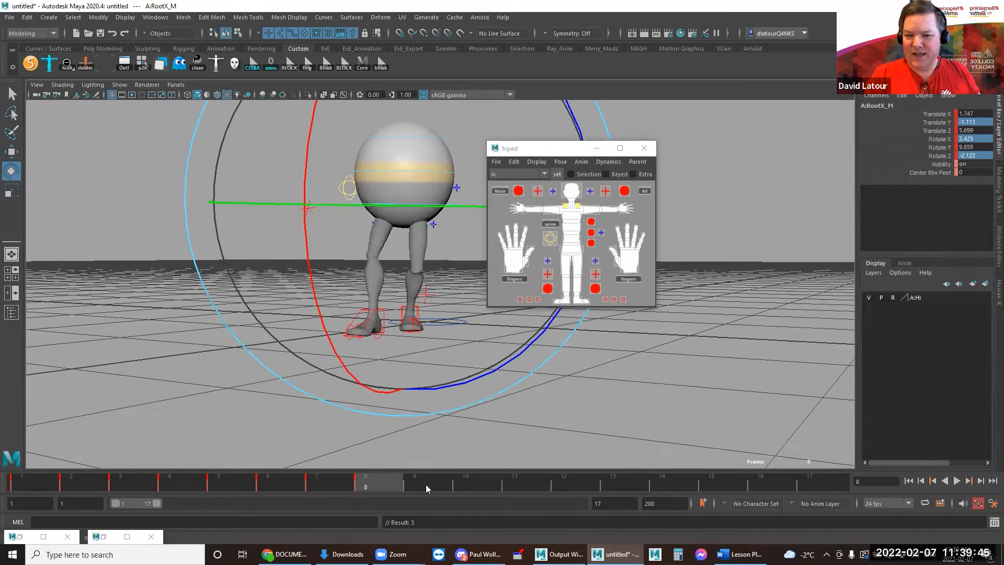
- Select the stored block controls, go to frame 9, and move RootX_M forward to about Translate 1.731, -0.777, 7.571
{"action": "left_click", "coordinate": [381, 64]}
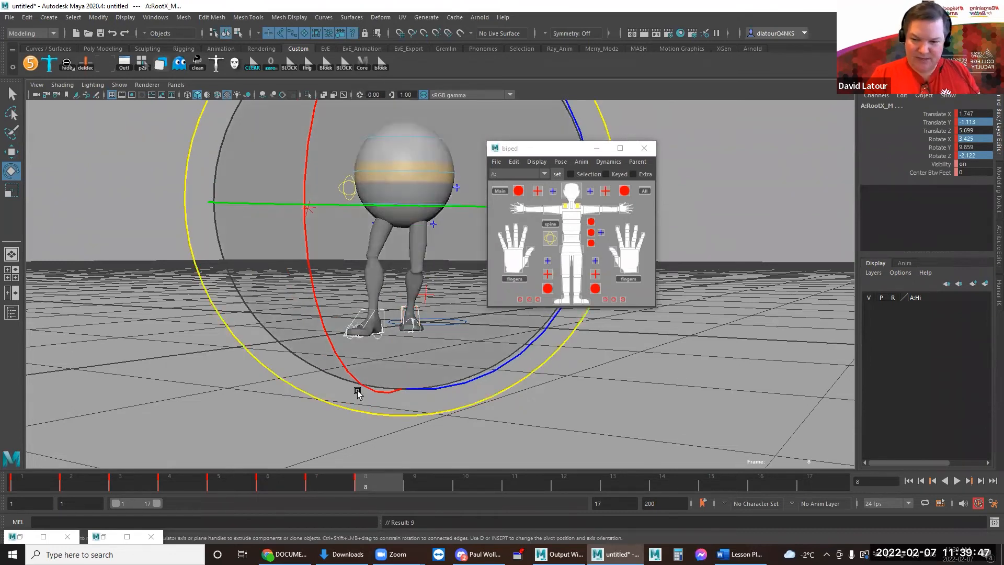
{"action": "left_click", "coordinate": [421, 489]}
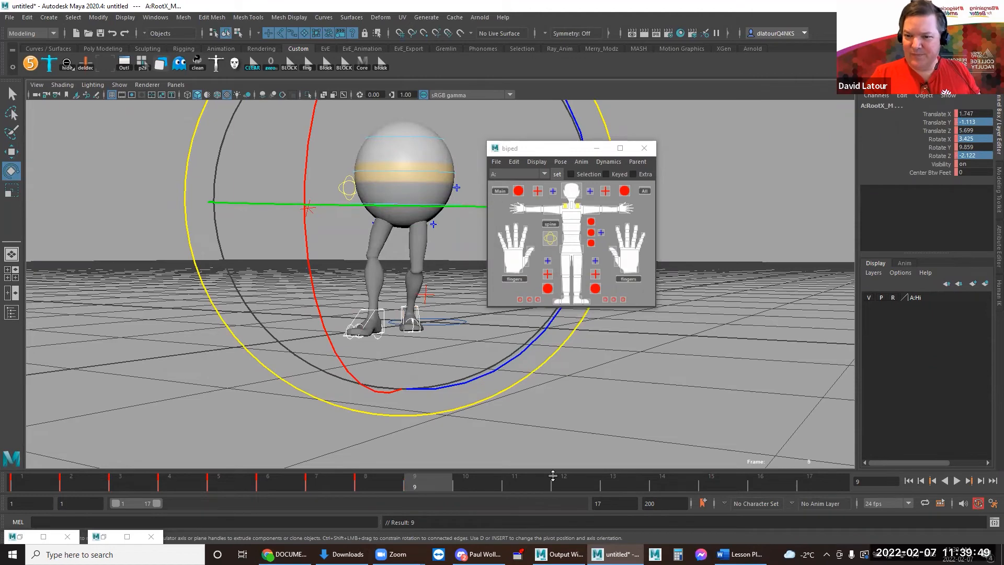
{"action": "left_click", "coordinate": [439, 201]}
{"action": "left_click", "coordinate": [451, 208]}
{"action": "left_click_drag", "start_coordinate": [451, 207], "coordinate": [406, 201], "text": "alt"}
{"action": "key", "text": "w"}
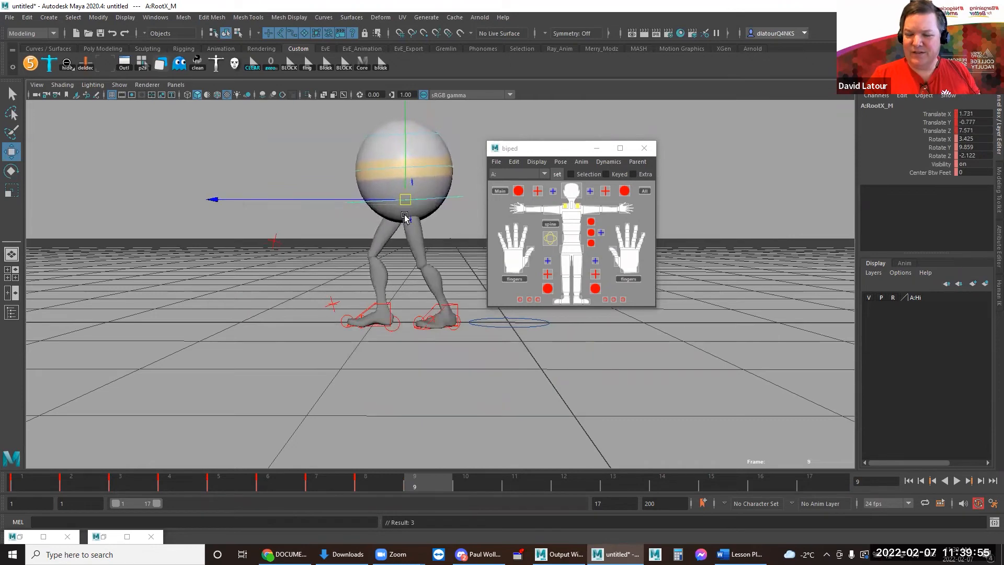
- Rotate RootX_M on frame 9 to about Rotate X 1.16, Y 13.843, Z 1.176
{"action": "left_click_drag", "start_coordinate": [379, 288], "coordinate": [511, 283], "text": "alt"}
{"action": "key", "text": "e"}
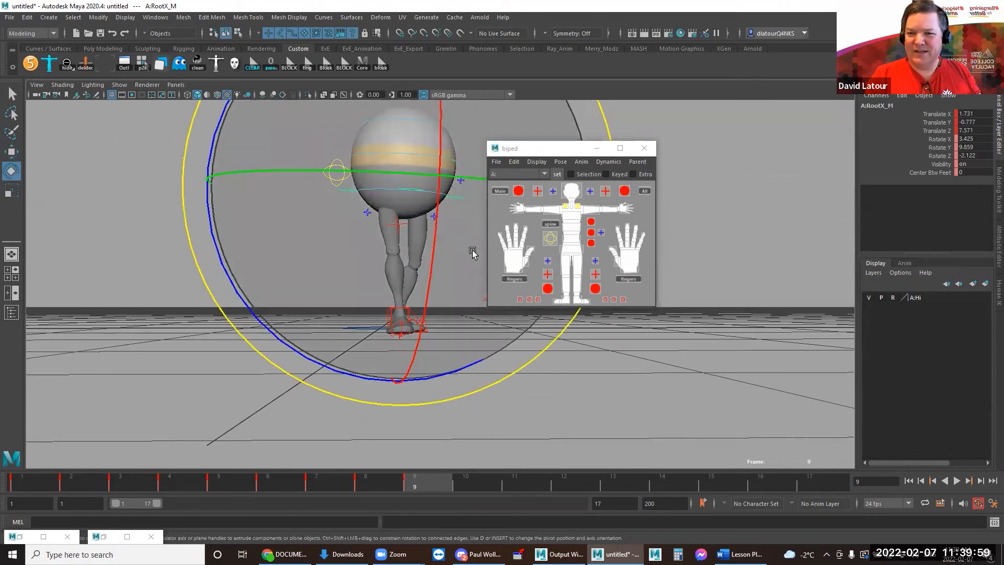
{"action": "left_click_drag", "start_coordinate": [472, 254], "coordinate": [386, 290]}
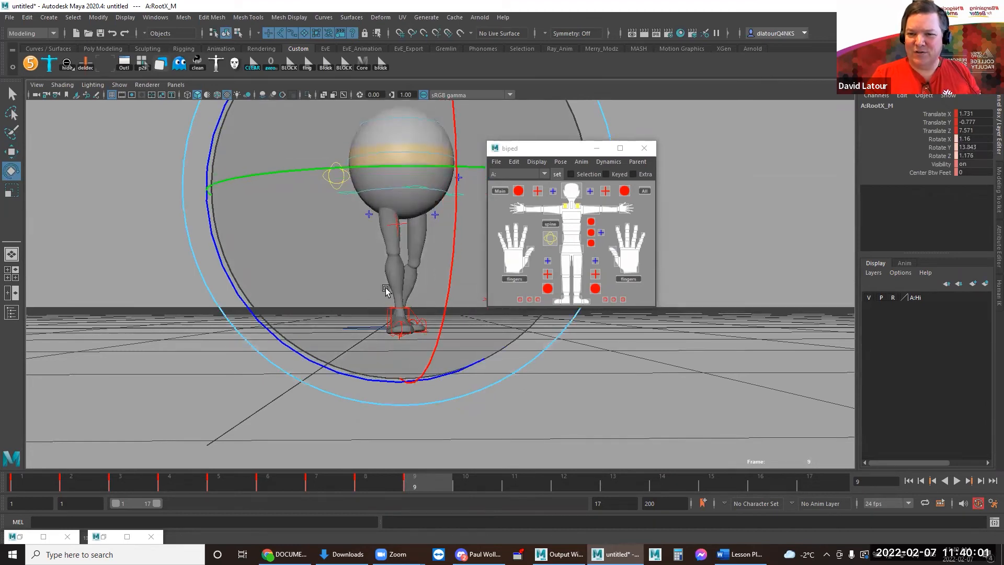
- Lower RootX_M on frame 9 to about Translate 1.842, -0.961, 7.573, key its translation, and check the pose from the side
{"action": "left_click_drag", "start_coordinate": [417, 329], "coordinate": [412, 246], "text": "alt"}
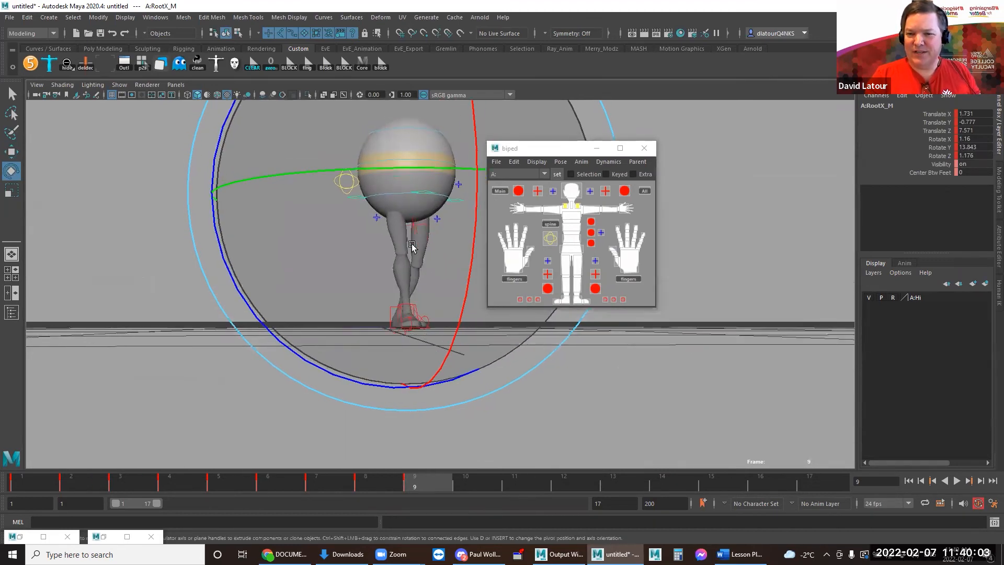
{"action": "key", "text": "w"}
{"action": "left_click_drag", "start_coordinate": [406, 198], "coordinate": [409, 202]}
{"action": "key", "text": "shift+w"}
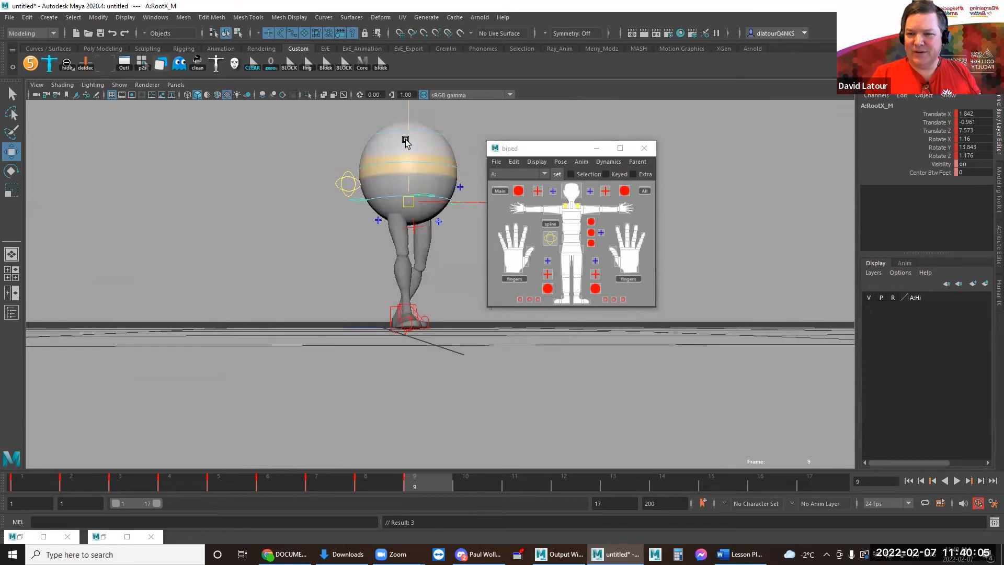
{"action": "left_click_drag", "start_coordinate": [453, 321], "coordinate": [362, 296], "text": "alt"}
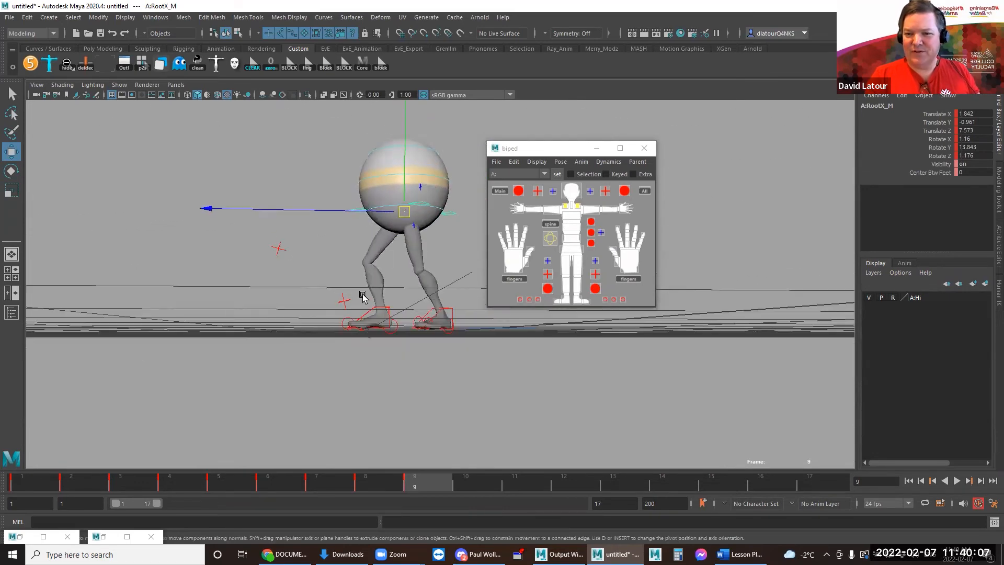
{"action": "left_click_drag", "start_coordinate": [422, 287], "coordinate": [302, 376], "text": "alt"}
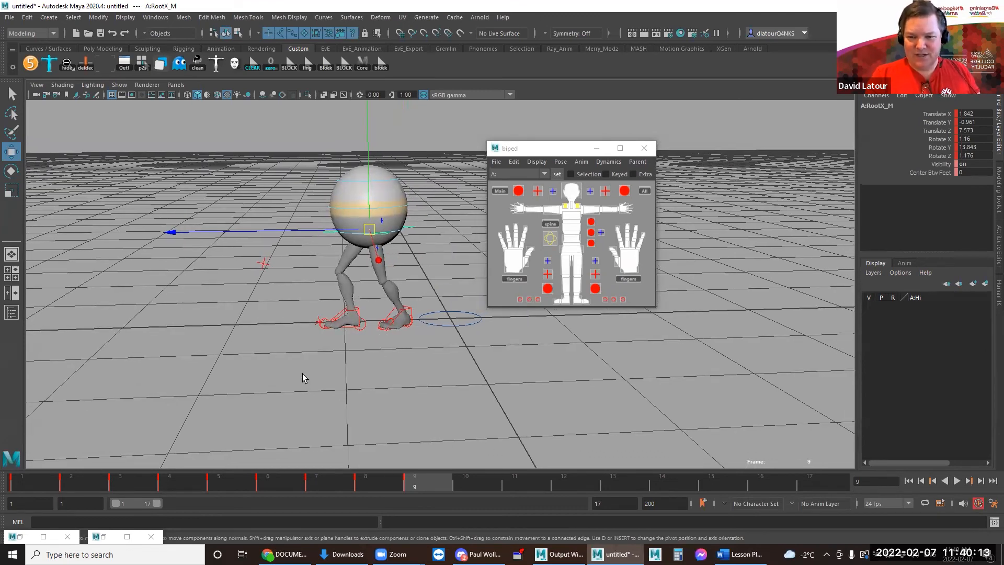
- Review the blocked poses by stepping through the keyed frames from 1 to 9 and back to frame 1
{"action": "left_click", "coordinate": [29, 487]}
{"action": "key", "text": "period"}
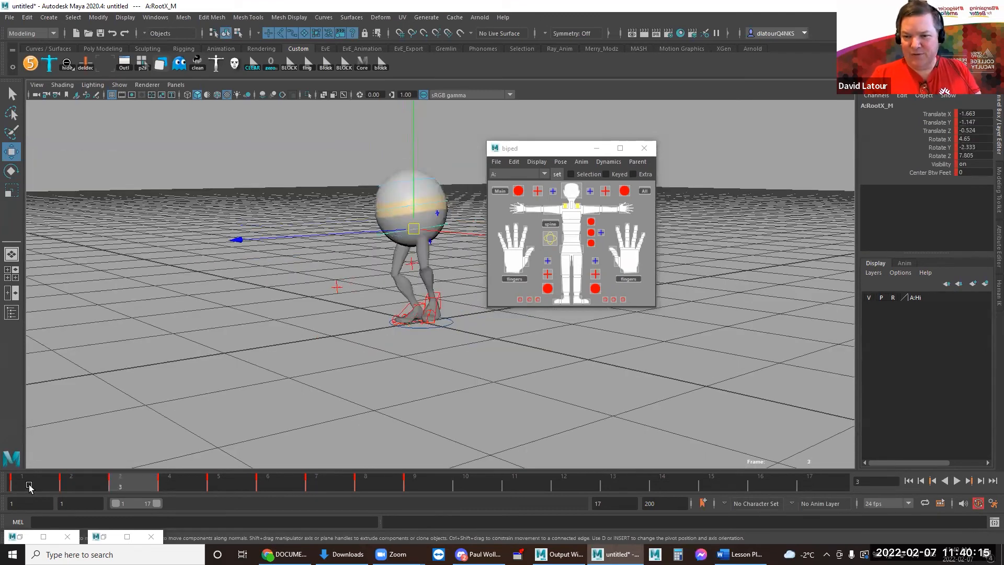
{"action": "key", "text": "period"}
{"action": "key", "text": "period"}
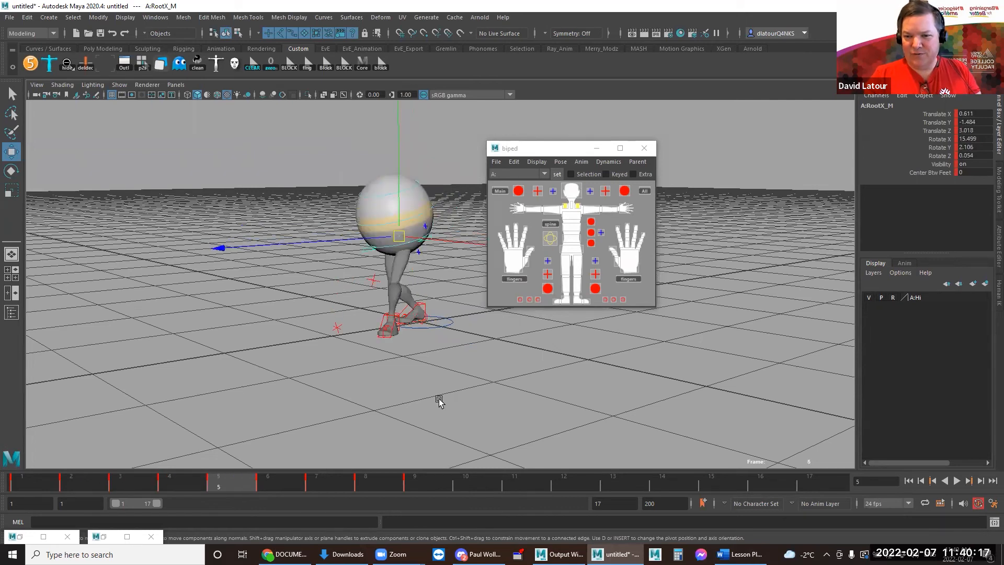
{"action": "key", "text": "period"}
{"action": "key", "text": "period"}
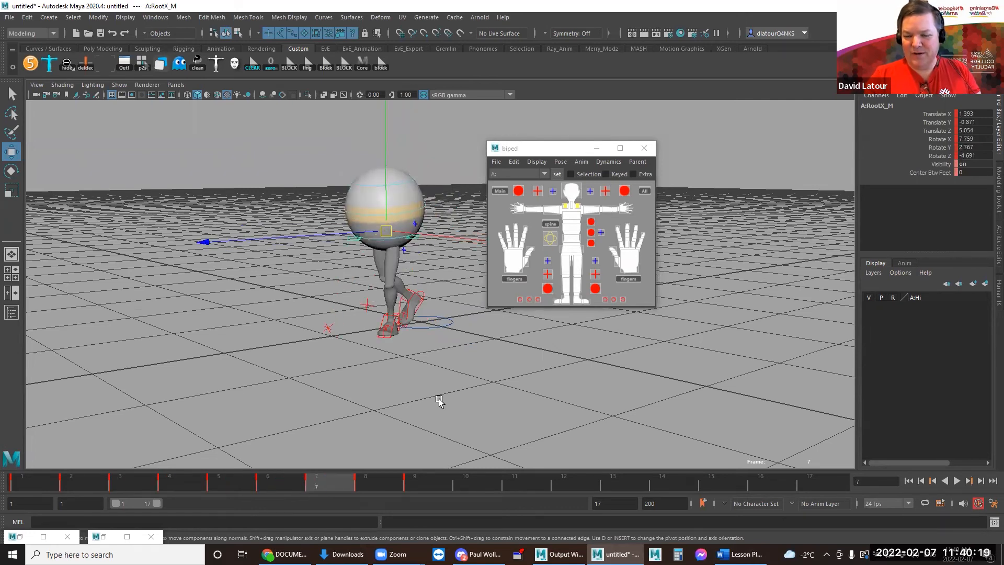
{"action": "key", "text": "period"}
{"action": "key", "text": "period"}
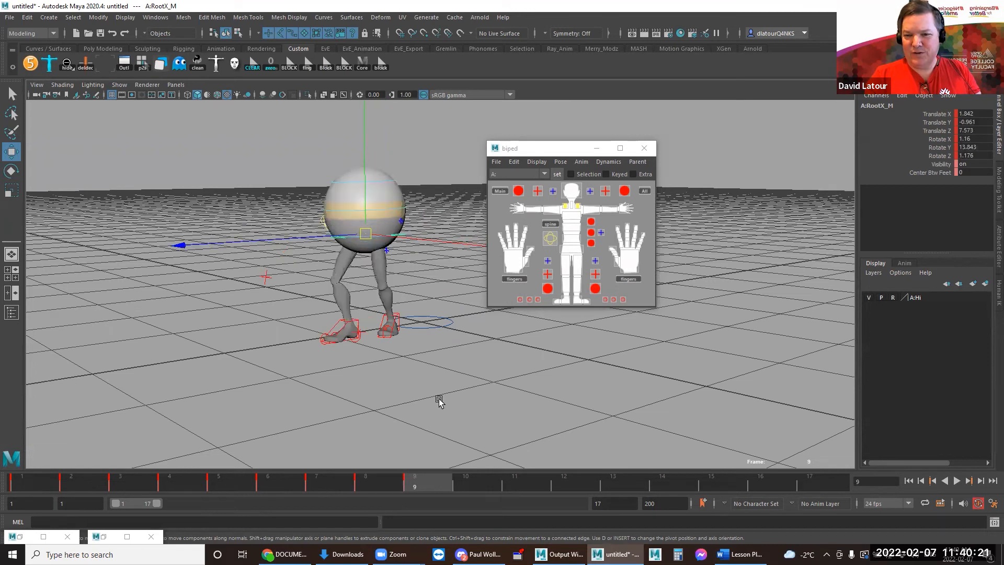
{"action": "key", "text": "comma"}
{"action": "key", "text": "comma"}
{"action": "key", "text": "comma"}
{"action": "key", "text": "comma"}
{"action": "key", "text": "comma"}
{"action": "key", "text": "comma"}
{"action": "key", "text": "comma"}
{"action": "key", "text": "comma"}
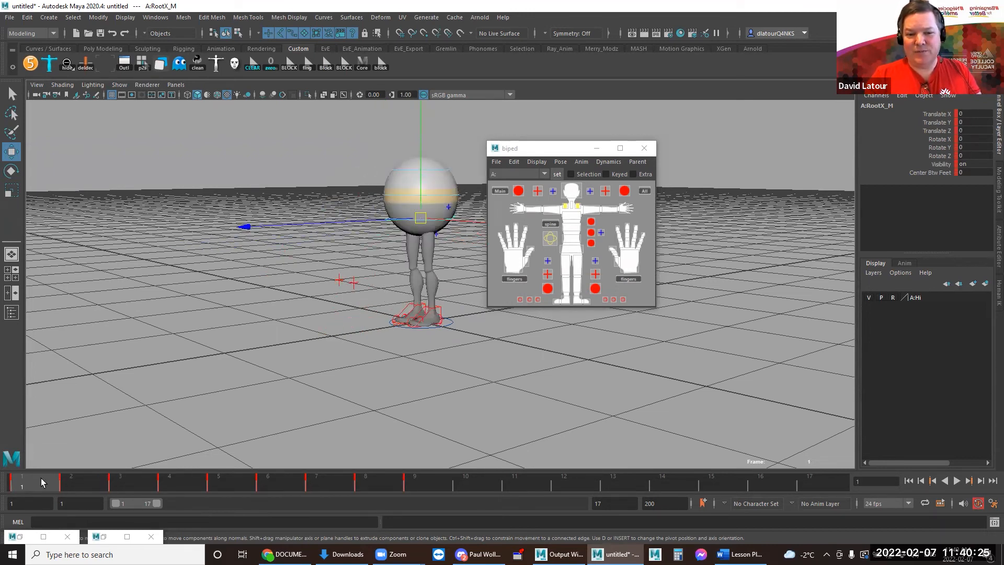
{"action": "left_click_drag", "start_coordinate": [126, 479], "coordinate": [12, 478]}
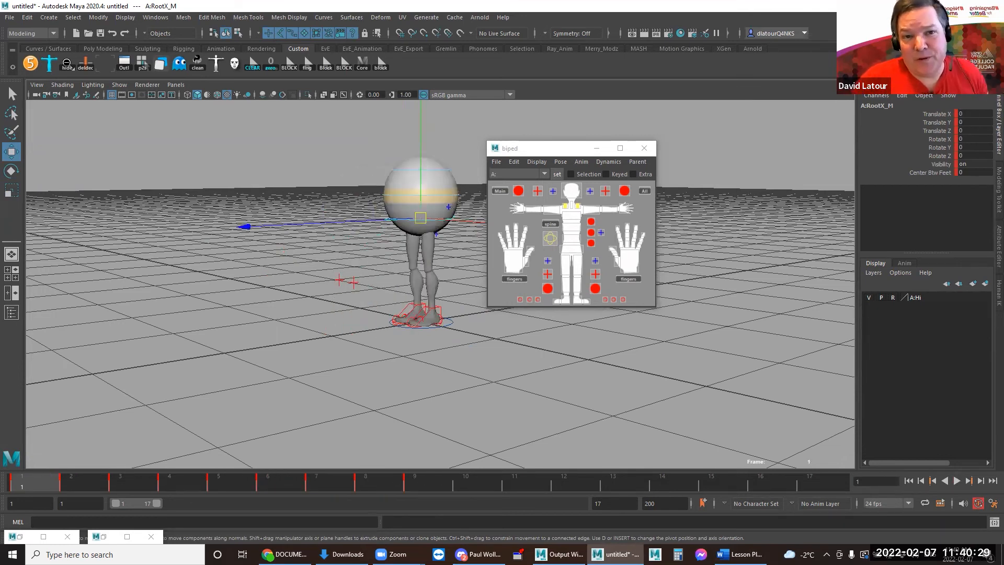